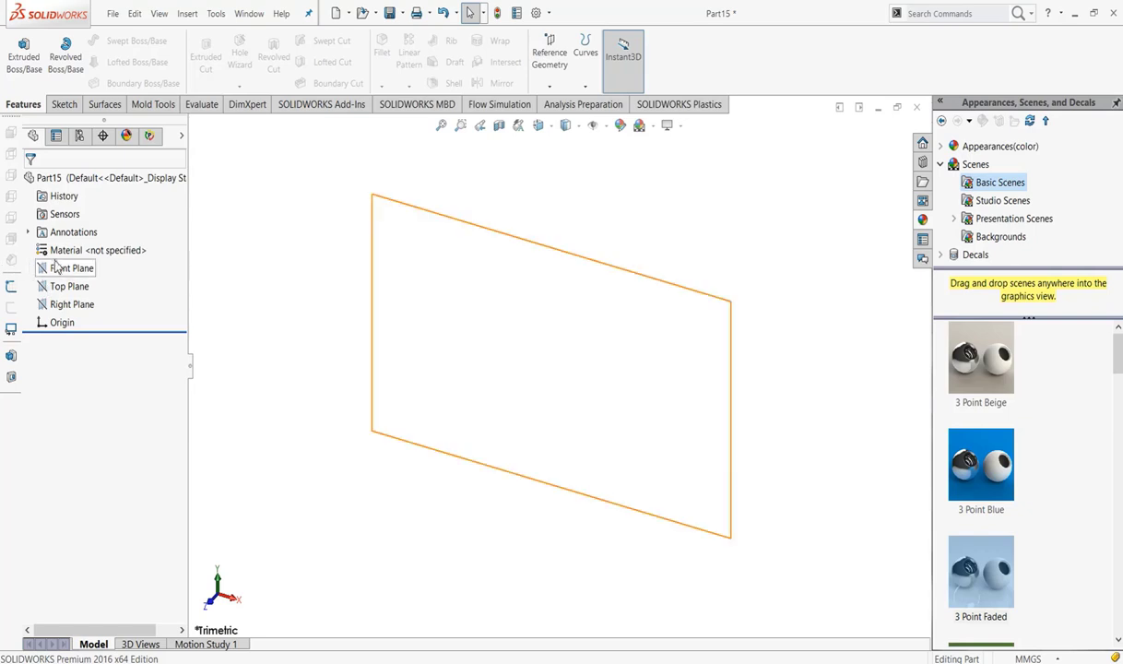
Step: Sketch on the Front Plane a centre-point quarter arc at the origin, from its right end up to its top
{"action": "right_click", "coordinate": [66, 273]}
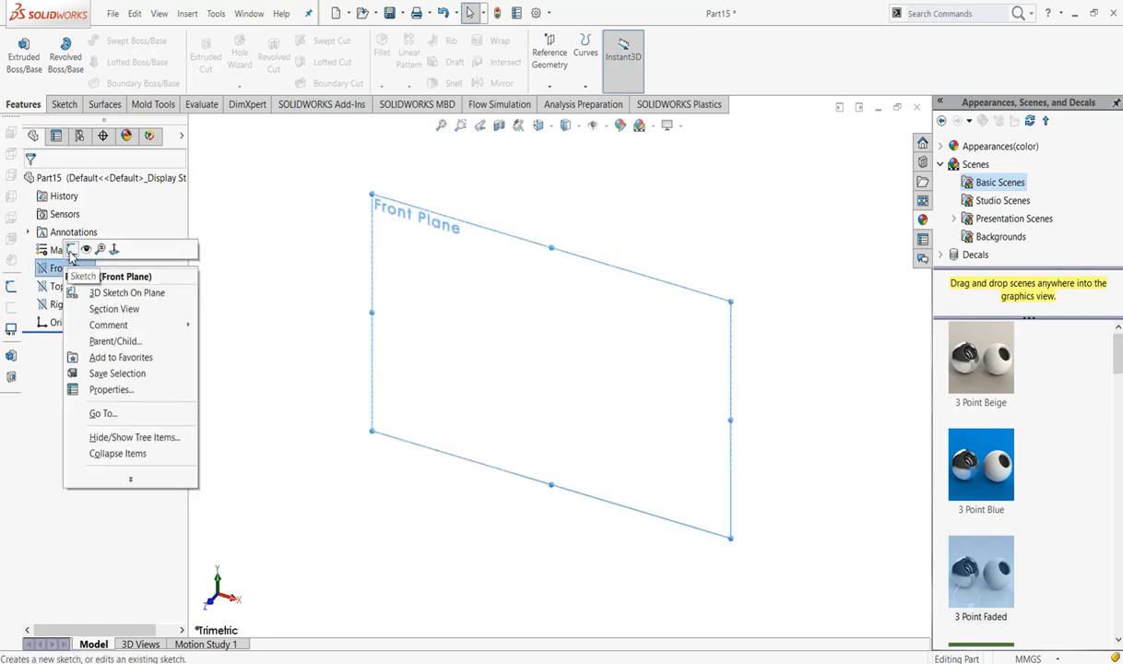
{"action": "left_click", "coordinate": [71, 249]}
{"action": "left_click", "coordinate": [113, 61]}
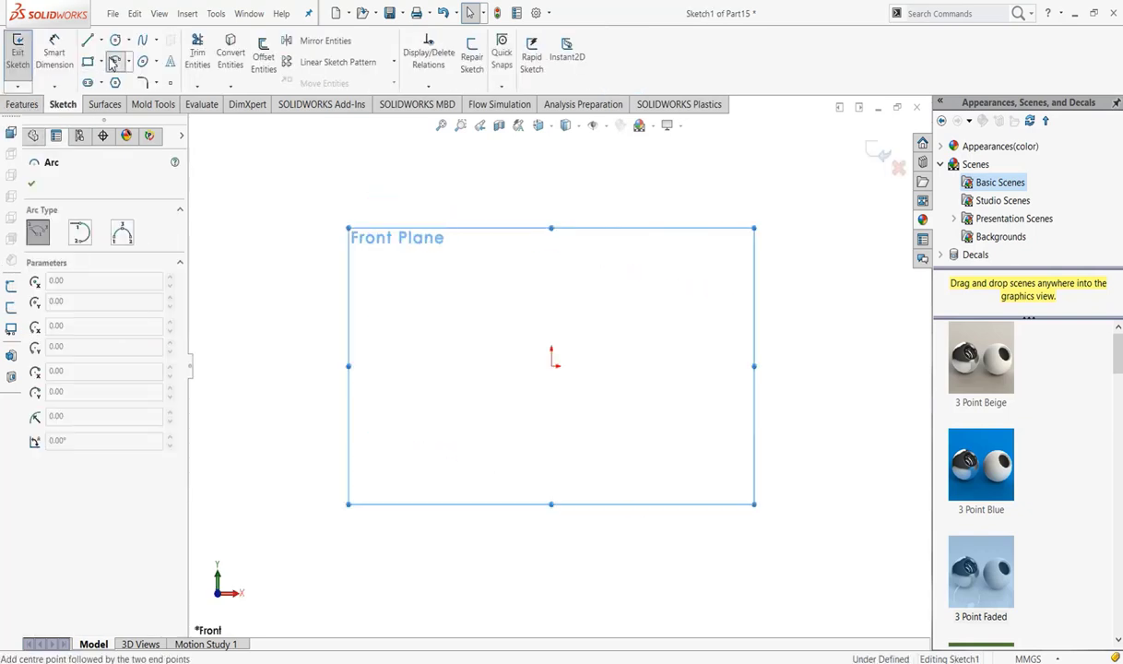
{"action": "left_click", "coordinate": [122, 235]}
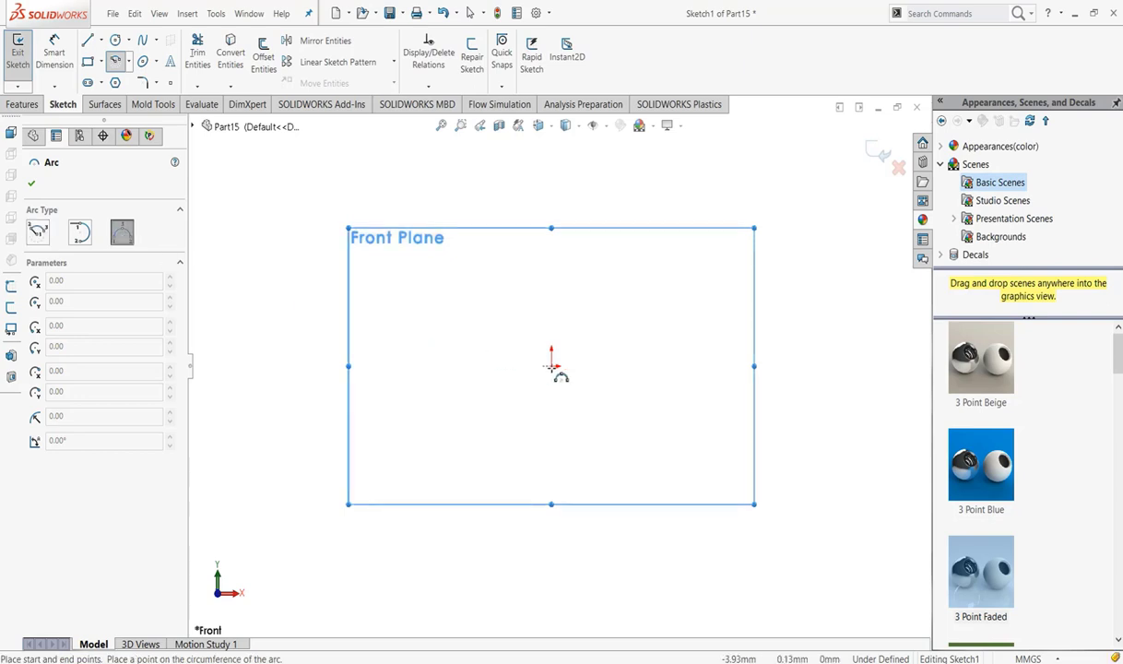
{"action": "left_click", "coordinate": [553, 365]}
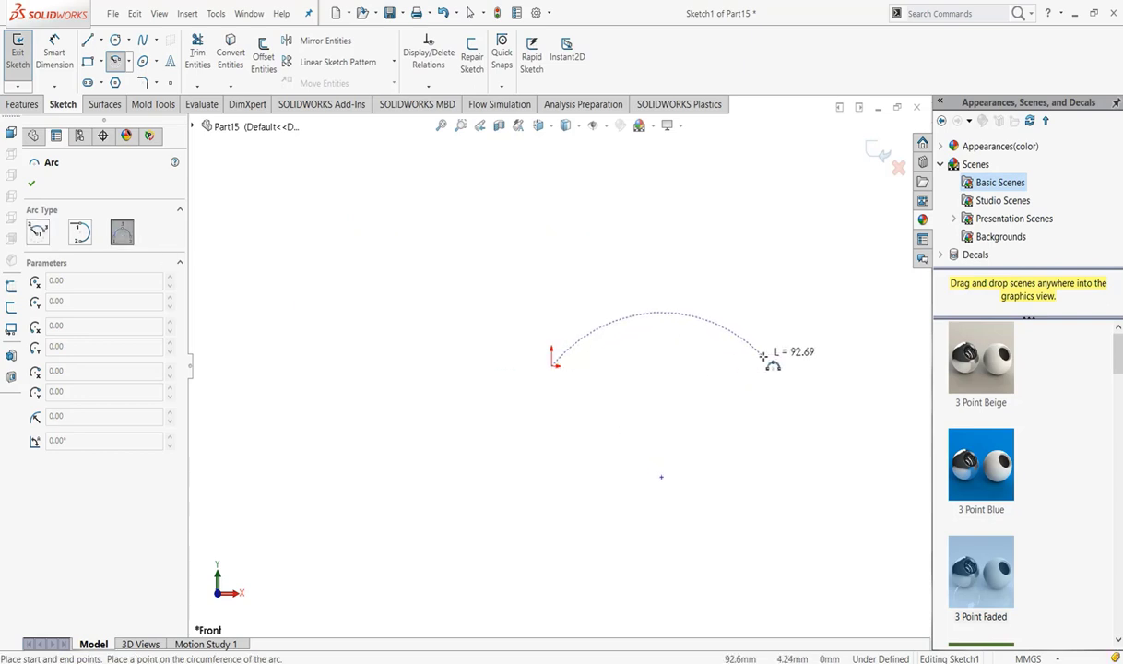
{"action": "left_click", "coordinate": [40, 235]}
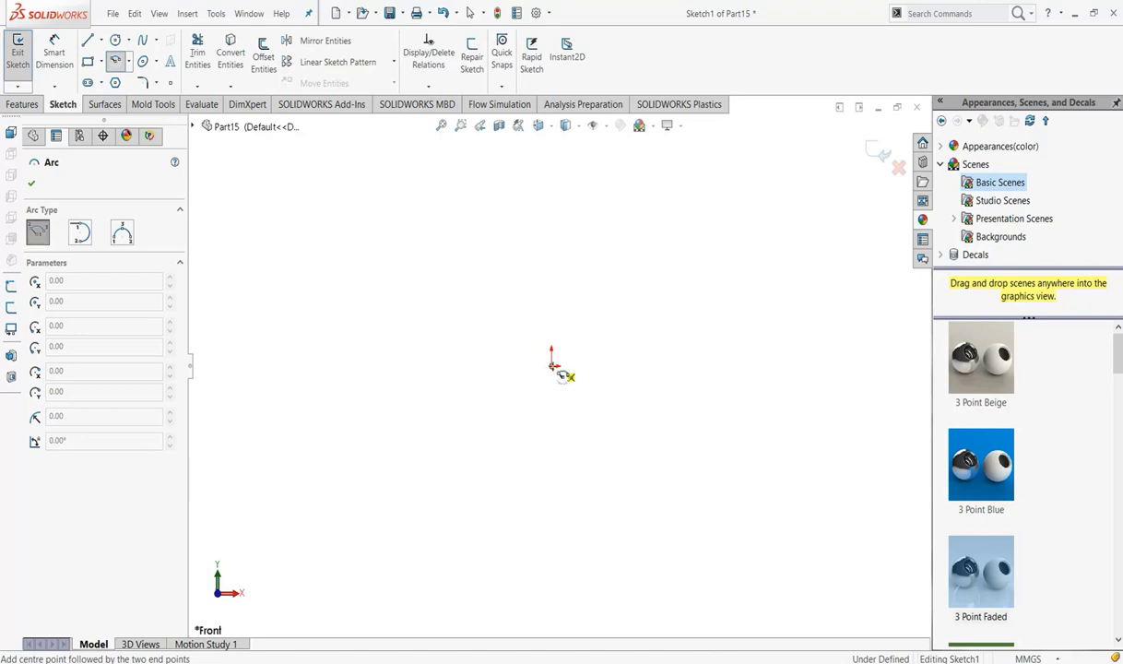
{"action": "left_click", "coordinate": [553, 366]}
{"action": "left_click", "coordinate": [750, 366]}
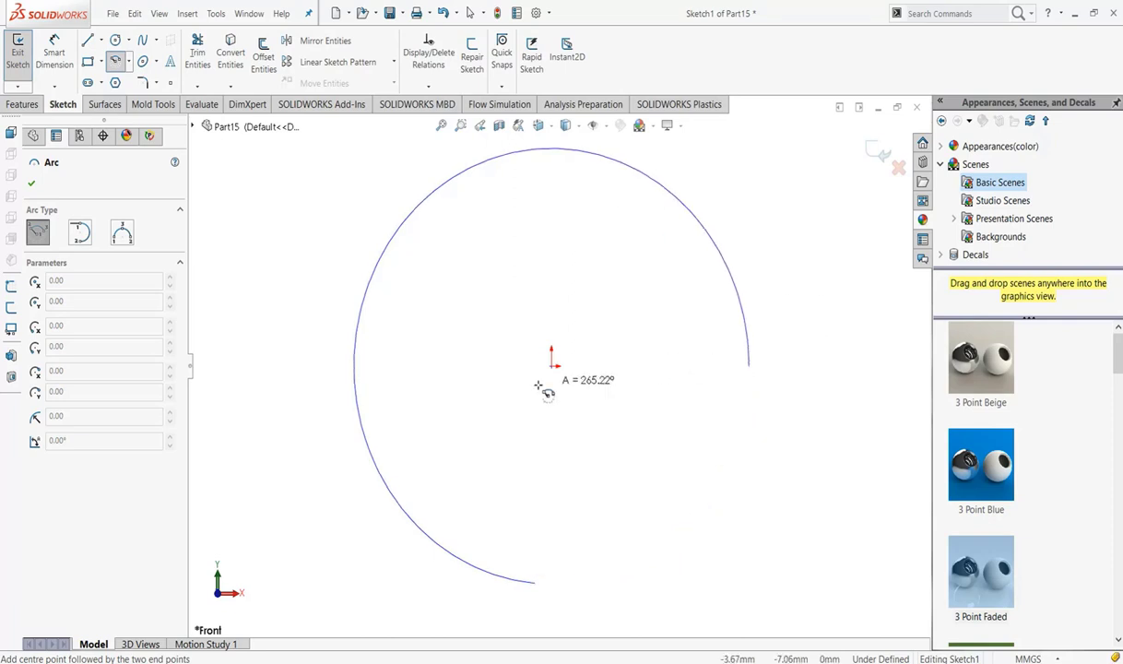
{"action": "left_click", "coordinate": [542, 167]}
{"action": "key", "text": "Escape"}
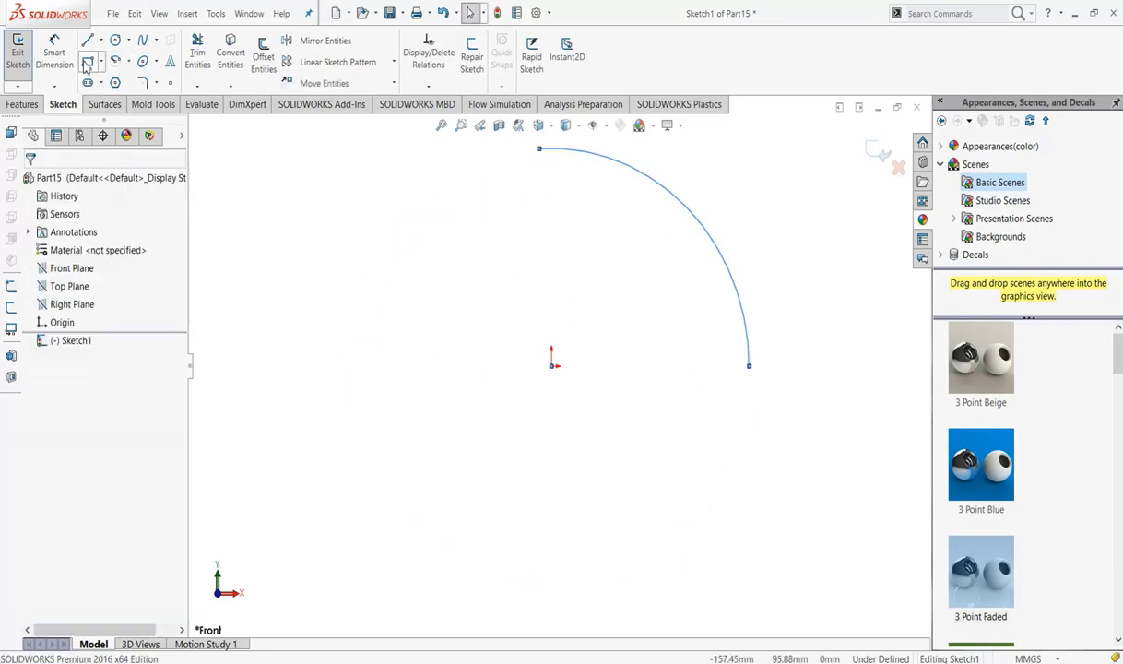
Step: Draw a line from the arc's top down to the origin and make it vertical
{"action": "left_click", "coordinate": [90, 43]}
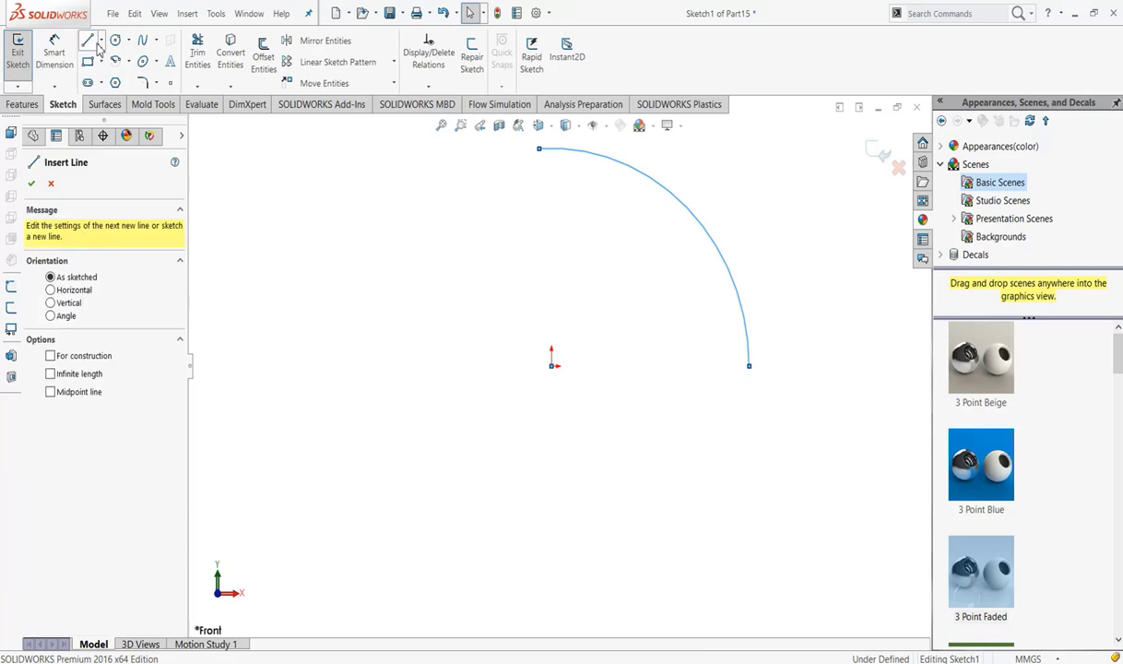
{"action": "left_click", "coordinate": [541, 150]}
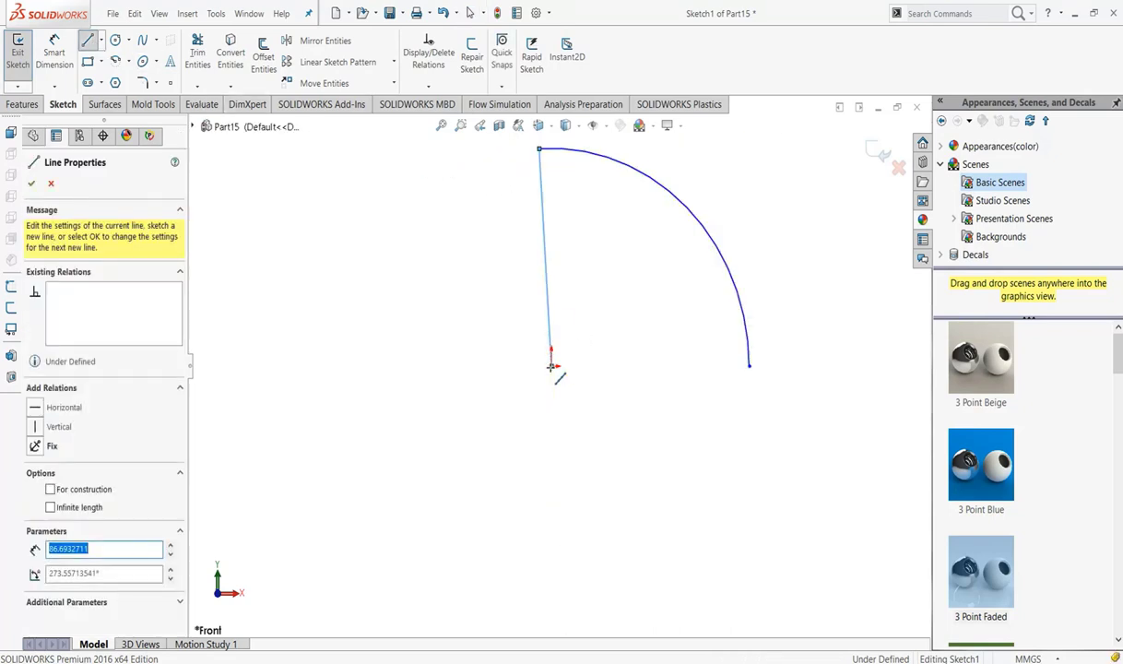
{"action": "left_click", "coordinate": [551, 366]}
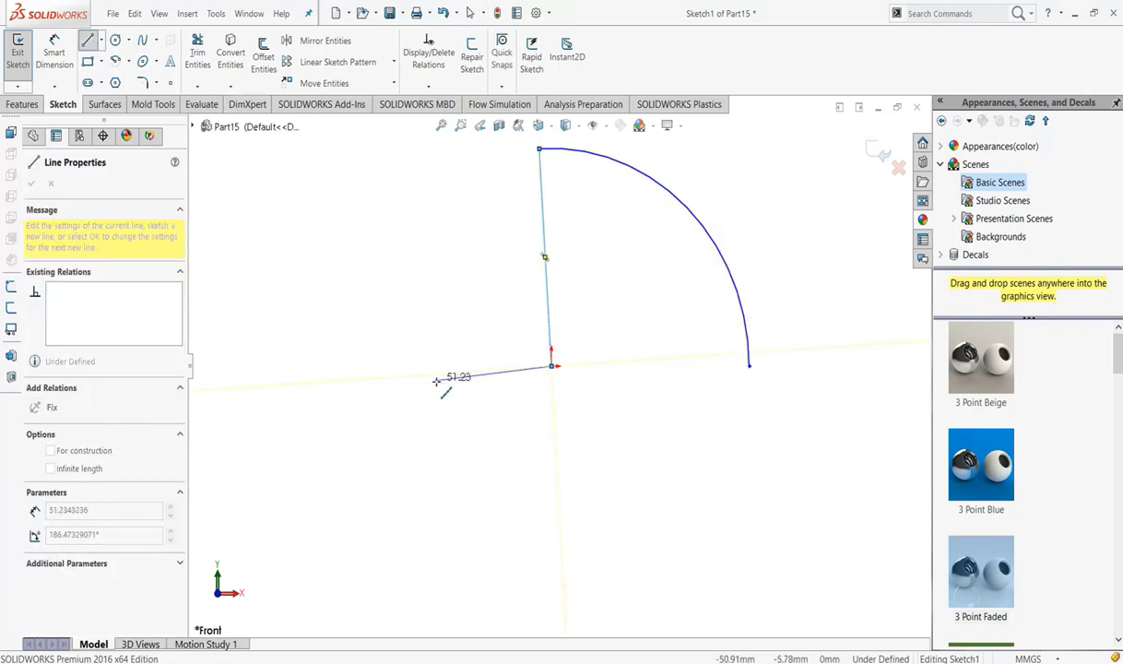
{"action": "key", "text": "Escape"}
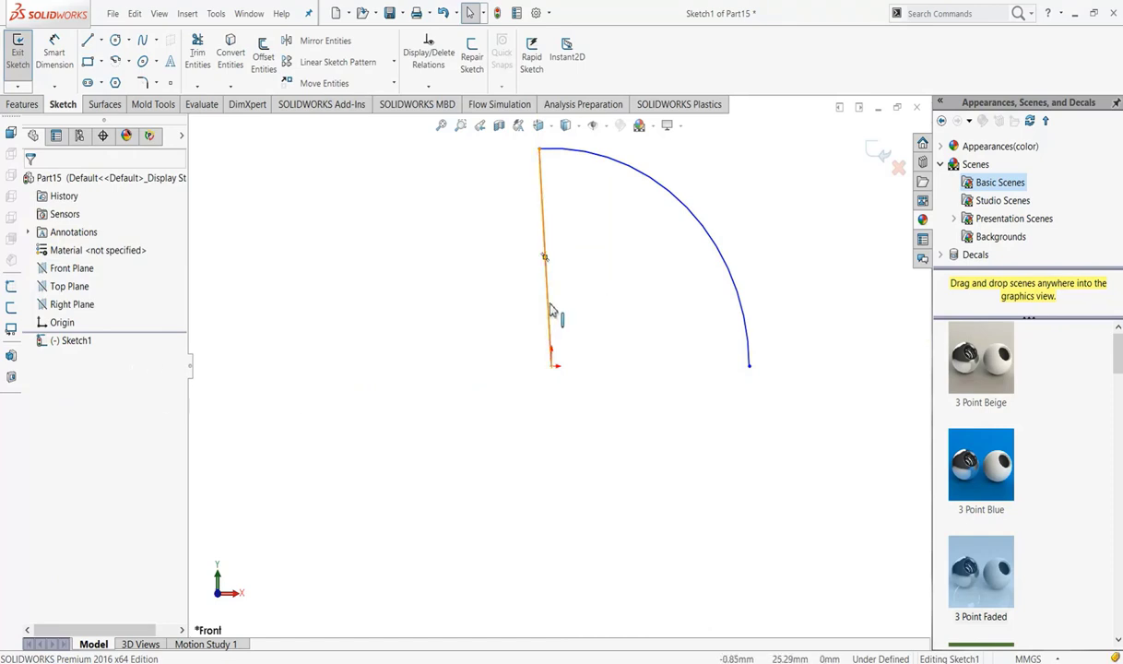
{"action": "left_click", "coordinate": [550, 311]}
{"action": "left_click", "coordinate": [597, 251]}
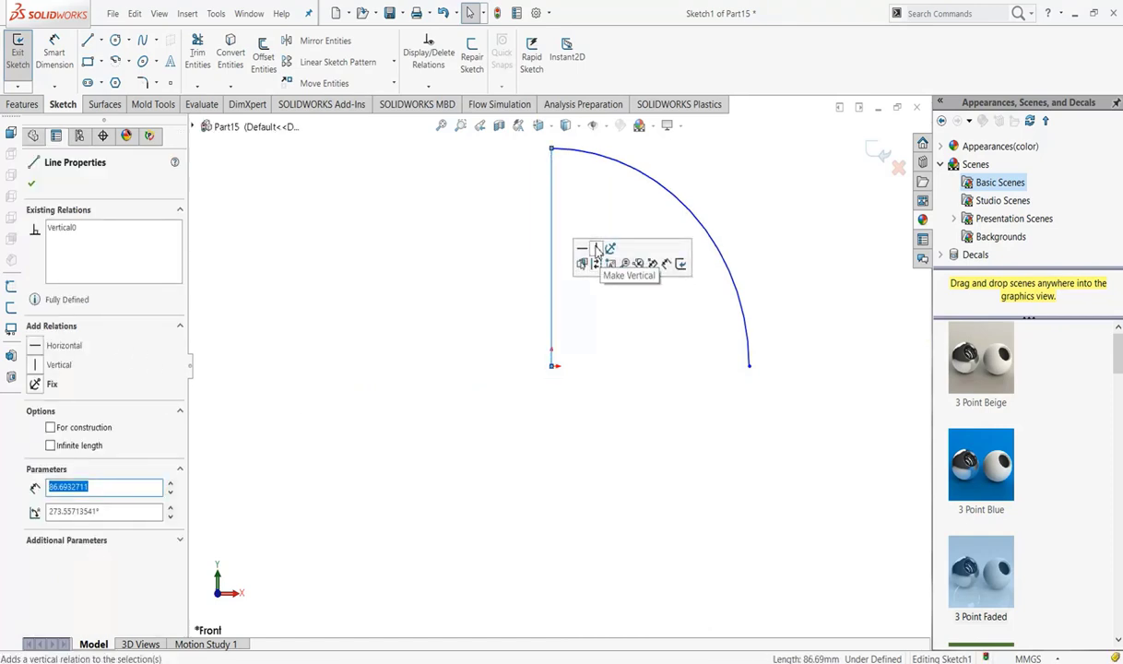
{"action": "left_click", "coordinate": [605, 256]}
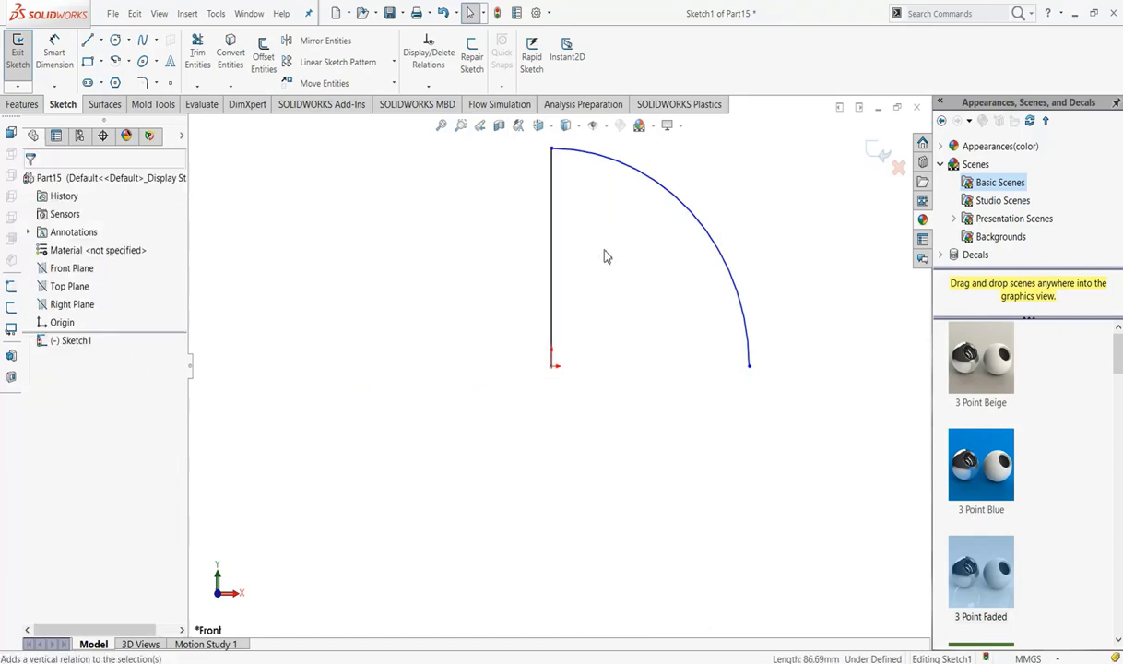
Step: Draw a horizontal line from the origin out to the arc's right end
{"action": "left_click", "coordinate": [92, 42]}
{"action": "left_click", "coordinate": [553, 366]}
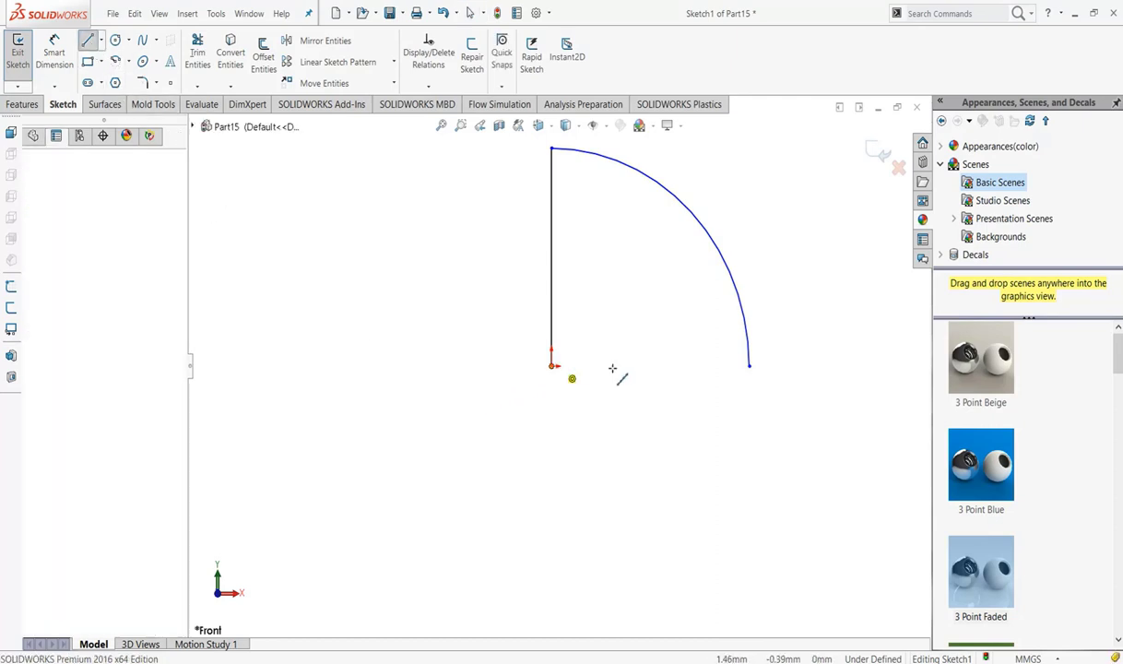
{"action": "left_click", "coordinate": [748, 366]}
{"action": "key", "text": "Escape"}
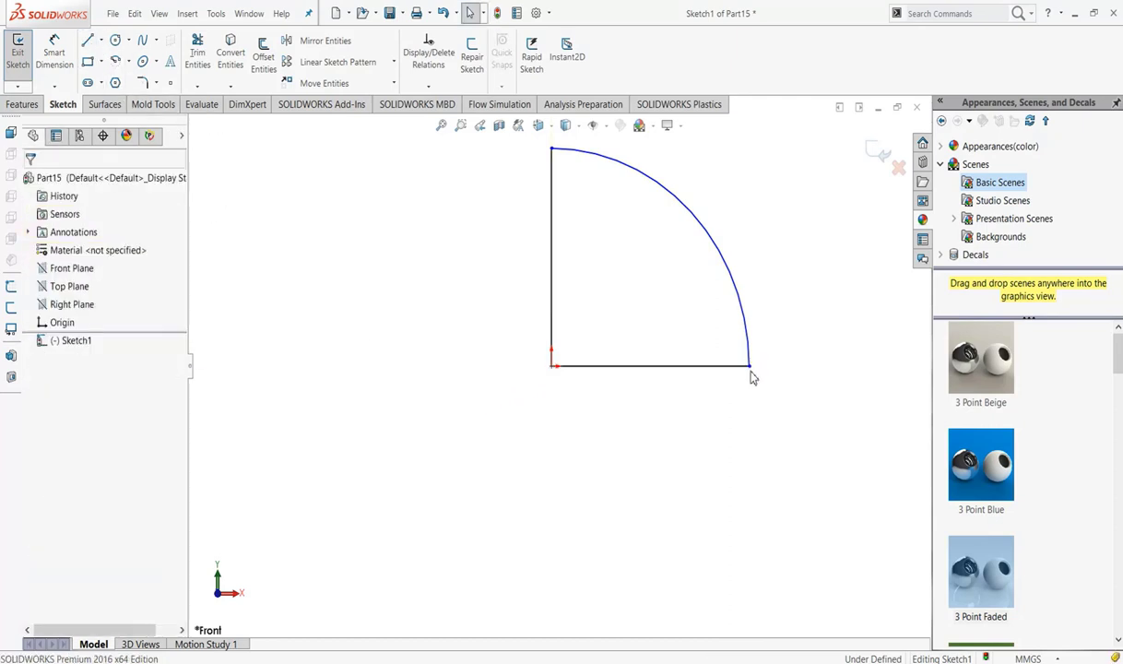
Step: Dimension the arc's radius to 21.35 mm
{"action": "left_click", "coordinate": [55, 53]}
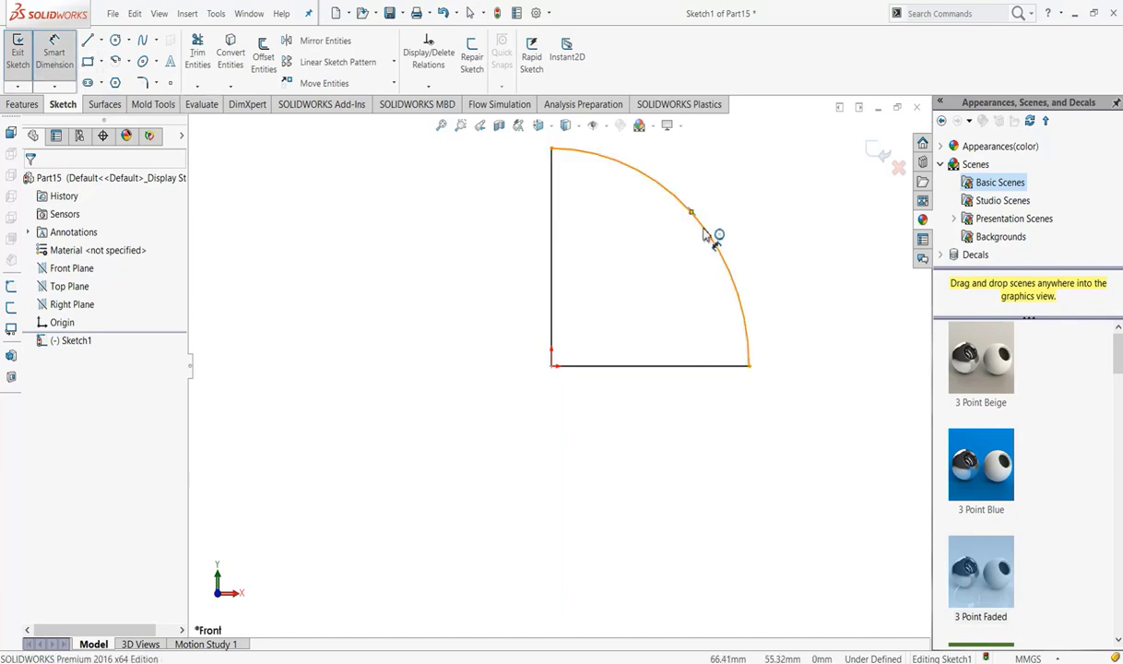
{"action": "left_click", "coordinate": [703, 238]}
{"action": "left_click", "coordinate": [795, 226]}
{"action": "type", "text": "21.35"}
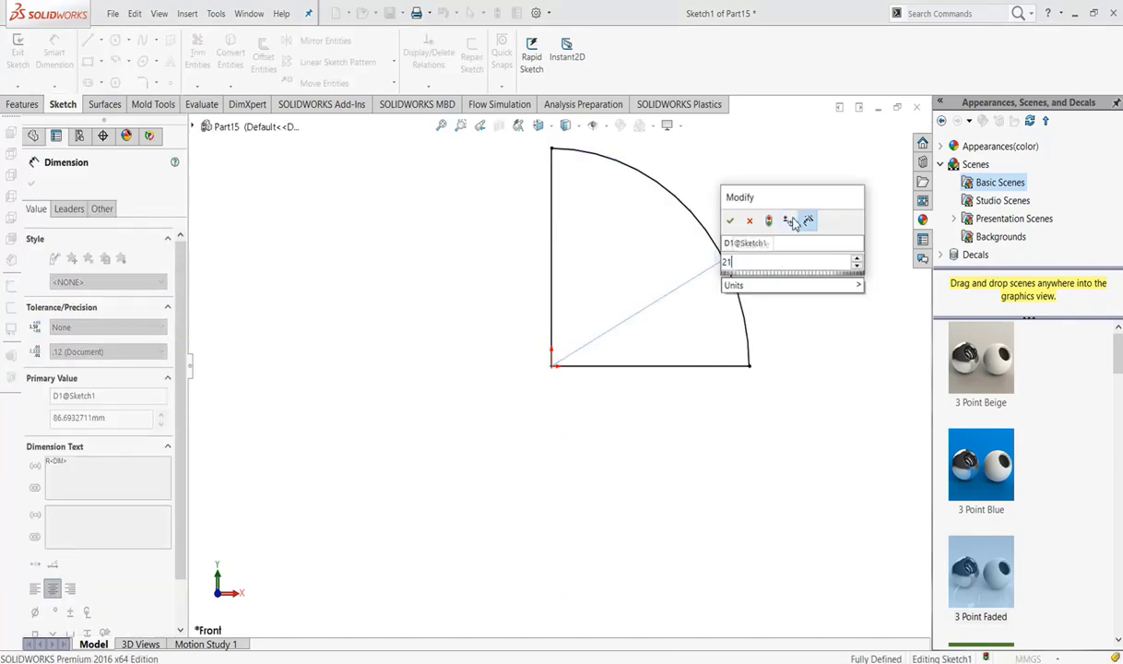
{"action": "left_click", "coordinate": [731, 221]}
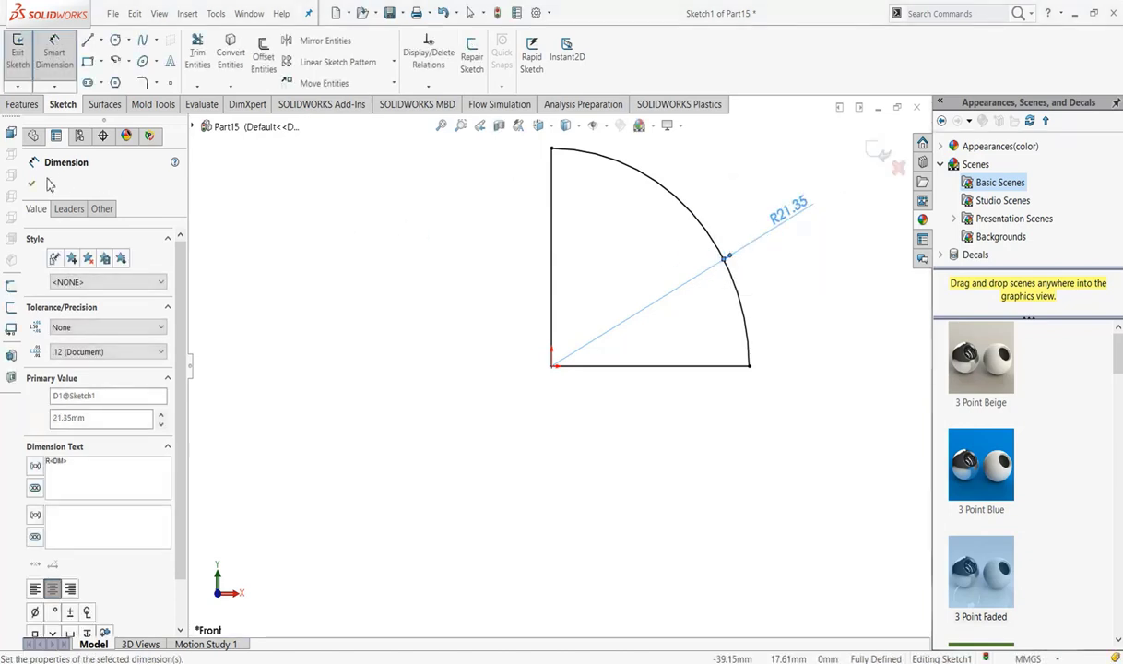
{"action": "left_click", "coordinate": [33, 185]}
Step: Revolve the sector 360° about the vertical line into a solid dome and fit it in view
{"action": "left_click", "coordinate": [24, 104]}
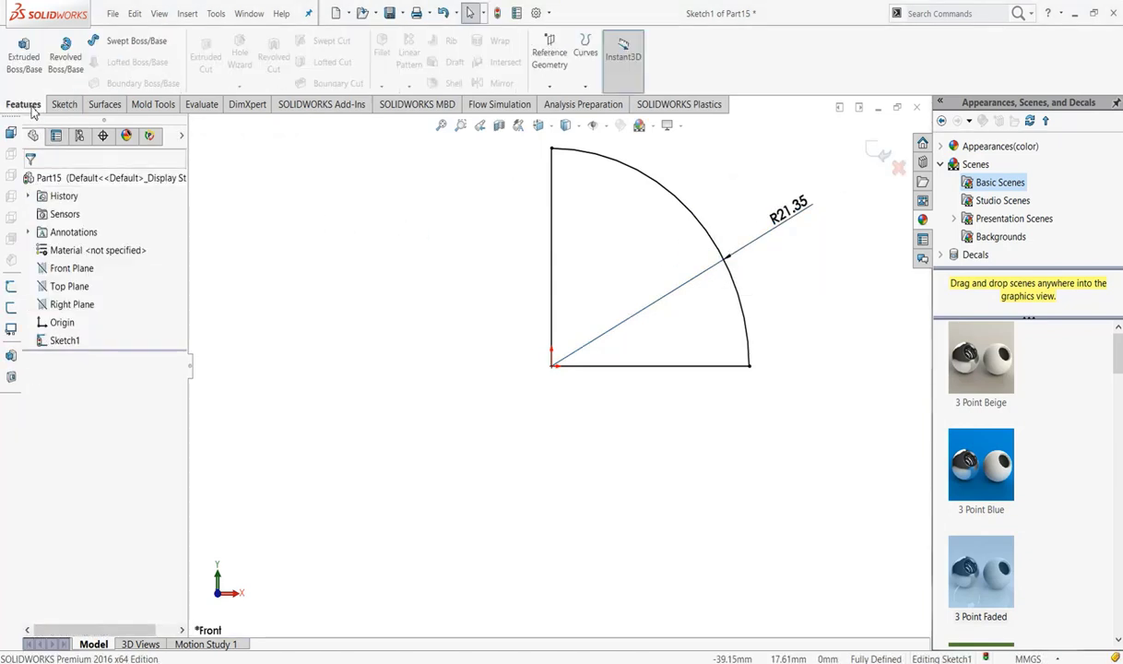
{"action": "left_click", "coordinate": [66, 61]}
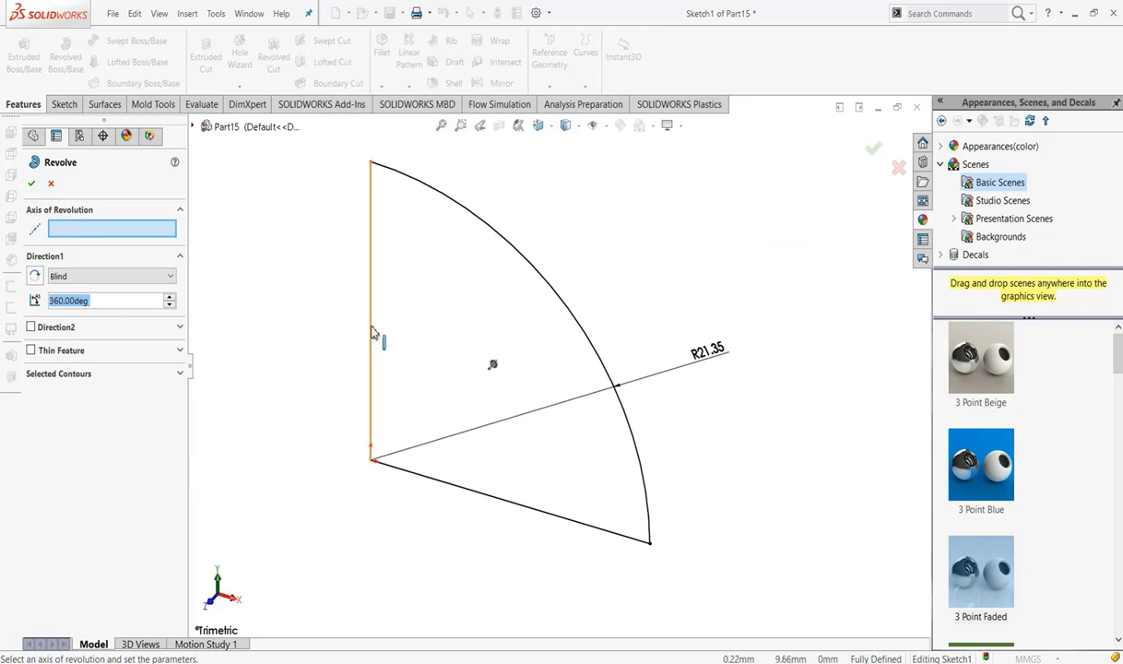
{"action": "left_click", "coordinate": [372, 332]}
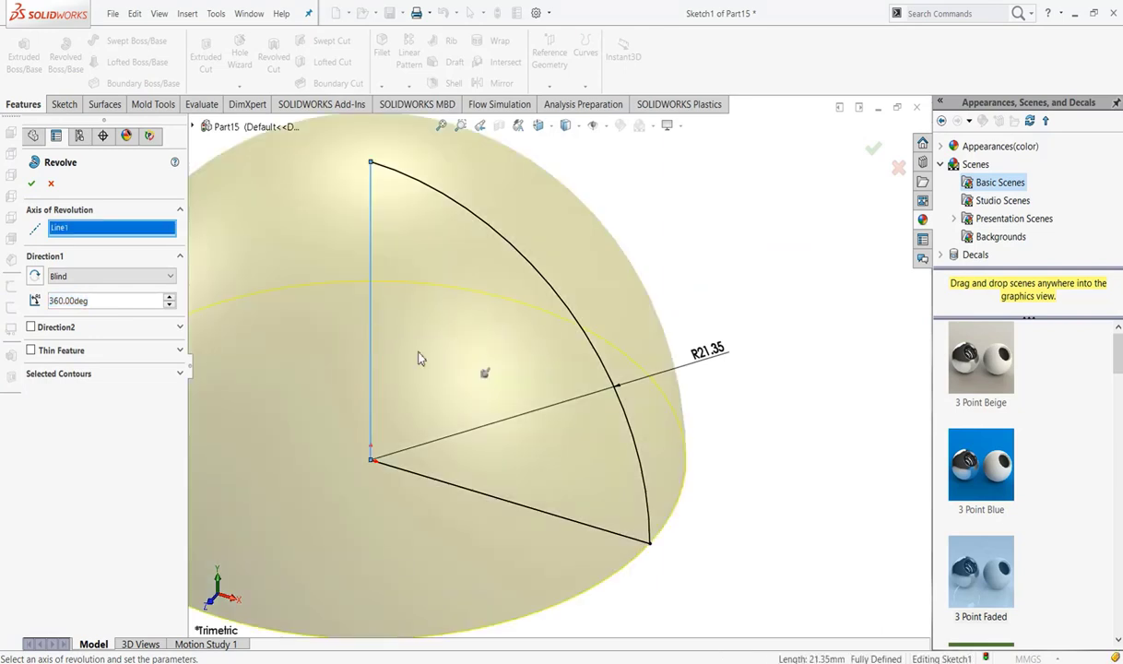
{"action": "left_click", "coordinate": [33, 184]}
{"action": "scroll", "coordinate": [609, 466], "scroll_direction": "down", "scroll_amount": 3}
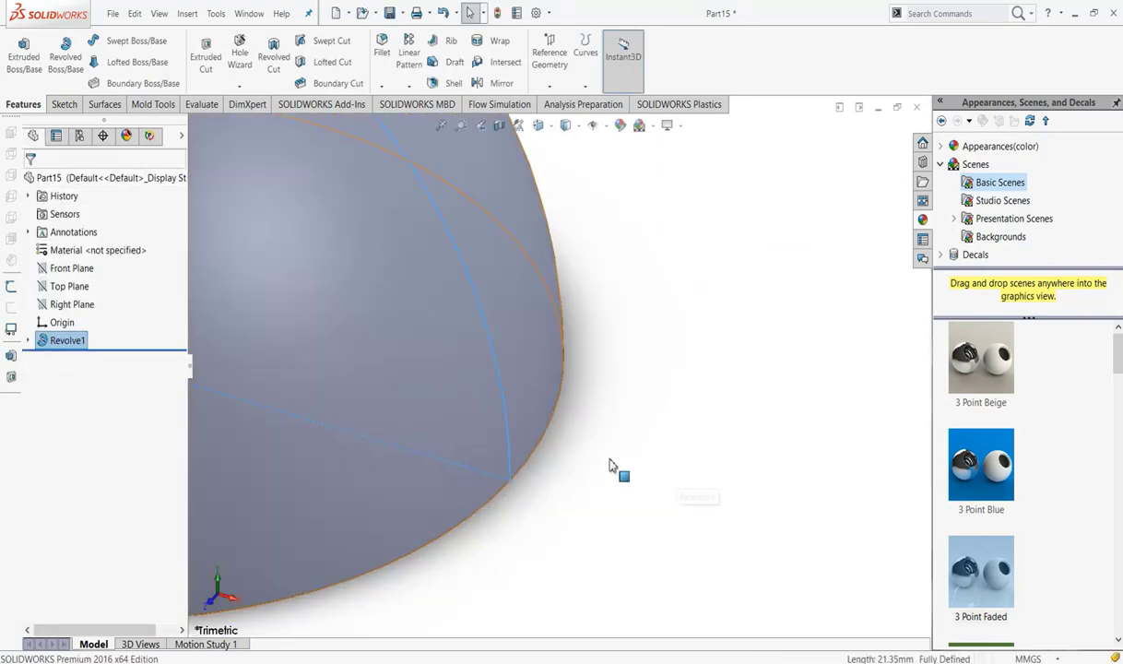
{"action": "scroll", "coordinate": [608, 466], "scroll_direction": "down", "scroll_amount": 2}
{"action": "scroll", "coordinate": [609, 466], "scroll_direction": "down", "scroll_amount": 2}
{"action": "scroll", "coordinate": [608, 466], "scroll_direction": "down", "scroll_amount": 1}
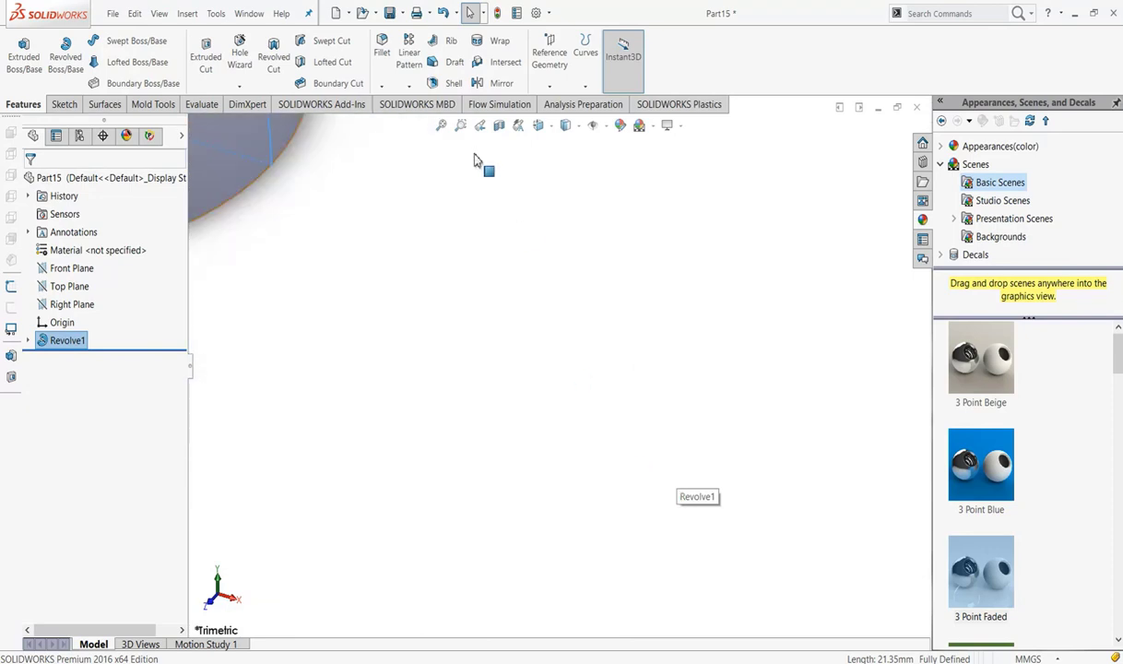
{"action": "left_click", "coordinate": [441, 127]}
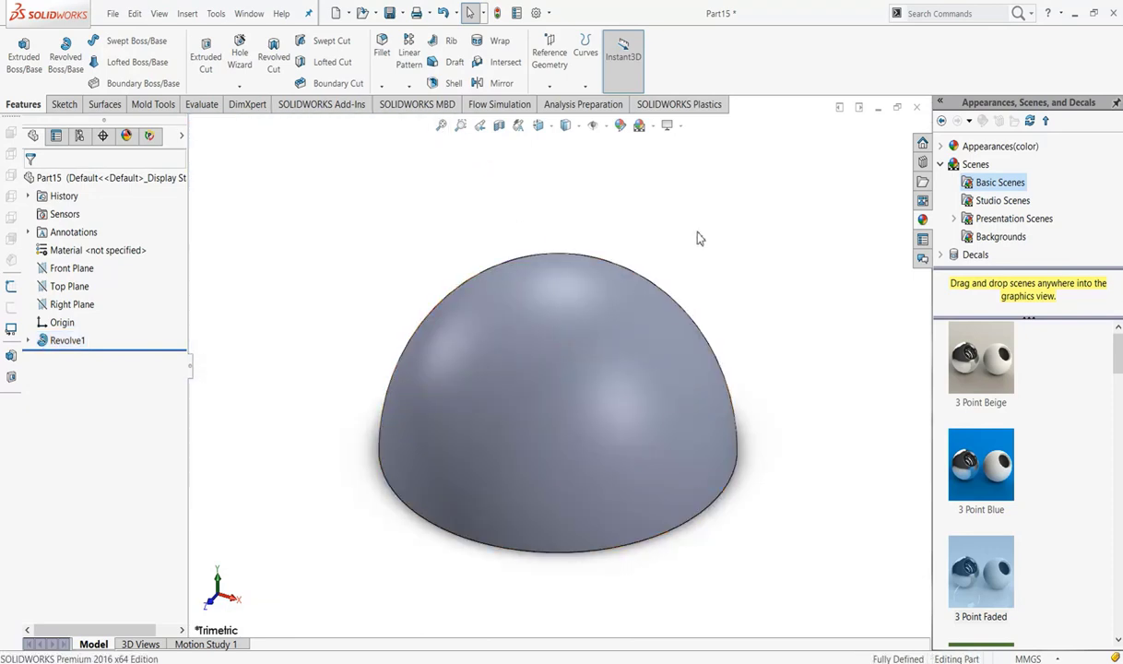
Step: Look normal to the Front Plane and start a new sketch on it
{"action": "right_click", "coordinate": [74, 267]}
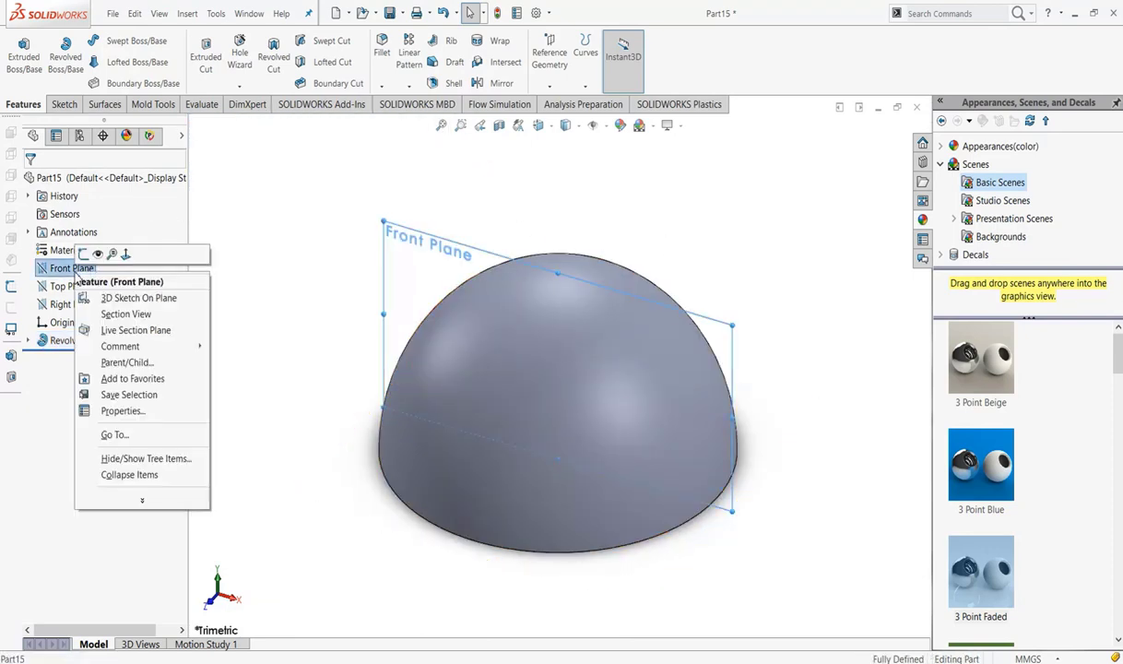
{"action": "left_click", "coordinate": [126, 254]}
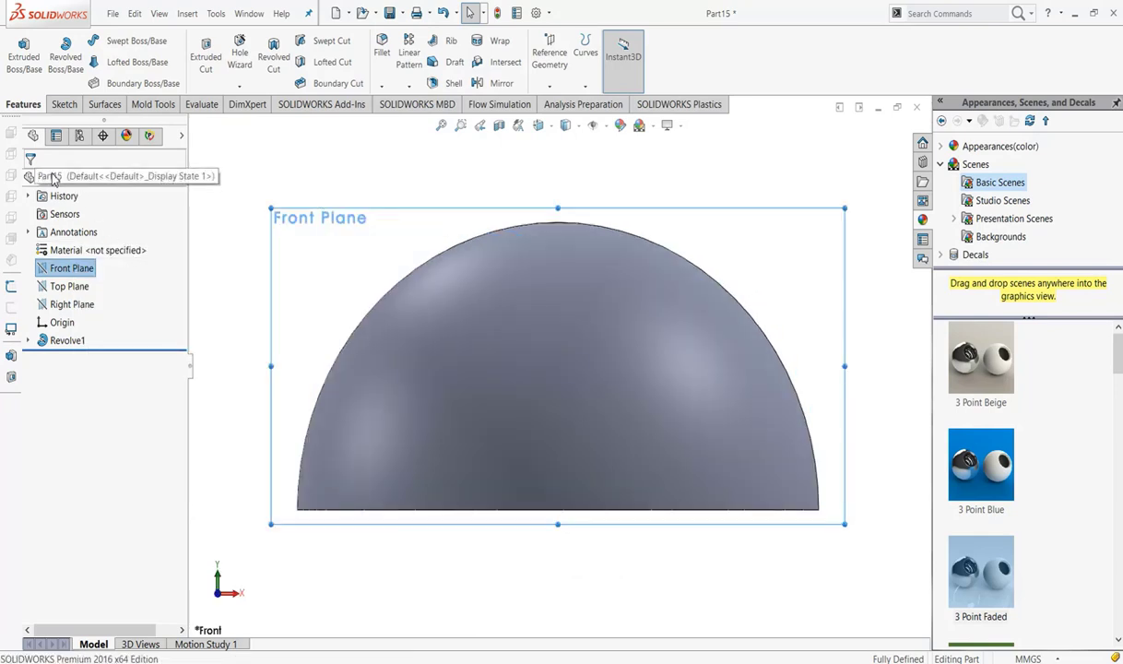
{"action": "right_click", "coordinate": [78, 267]}
{"action": "left_click", "coordinate": [85, 246]}
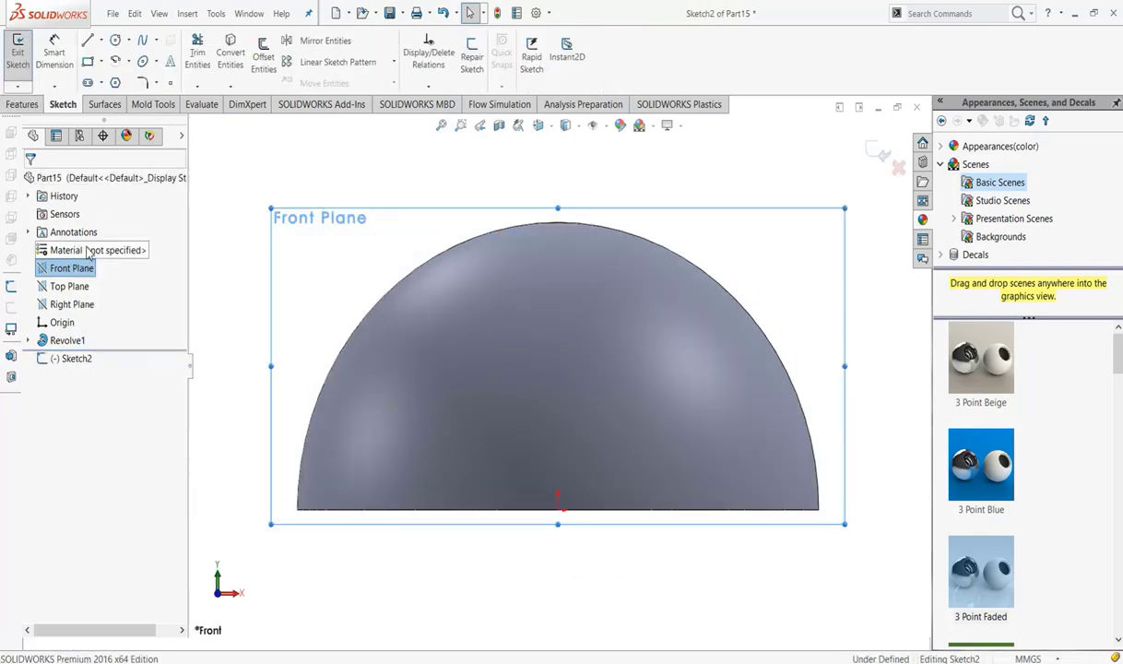
Step: Draw a vertical construction line from the origin to the hemisphere's top
{"action": "left_click", "coordinate": [86, 42]}
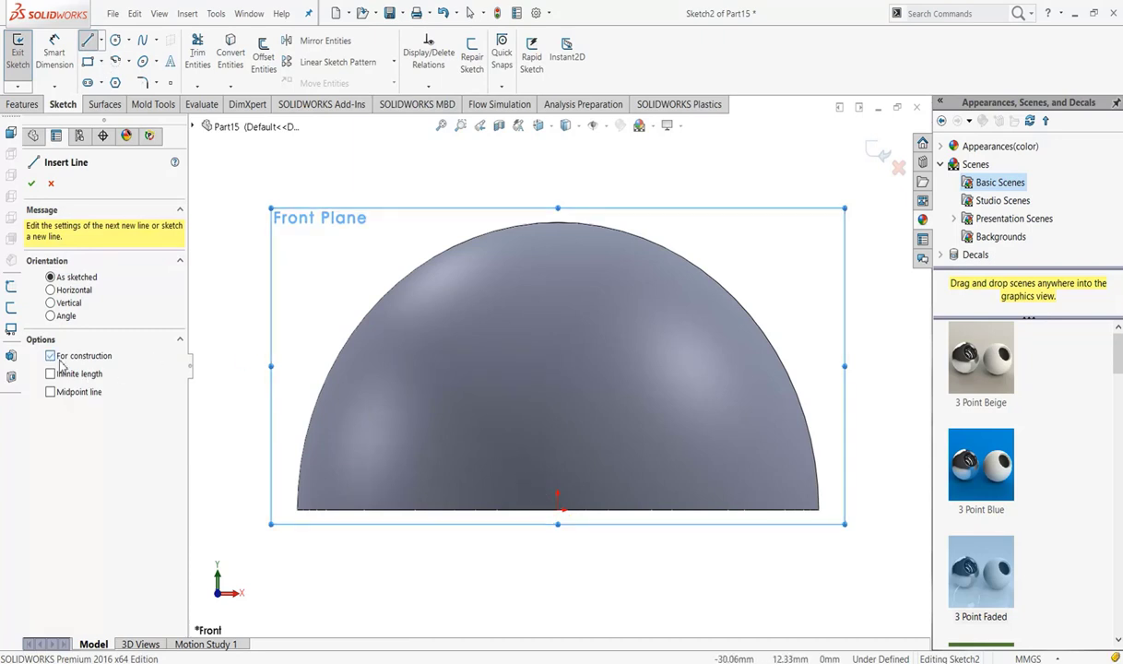
{"action": "left_click", "coordinate": [557, 501]}
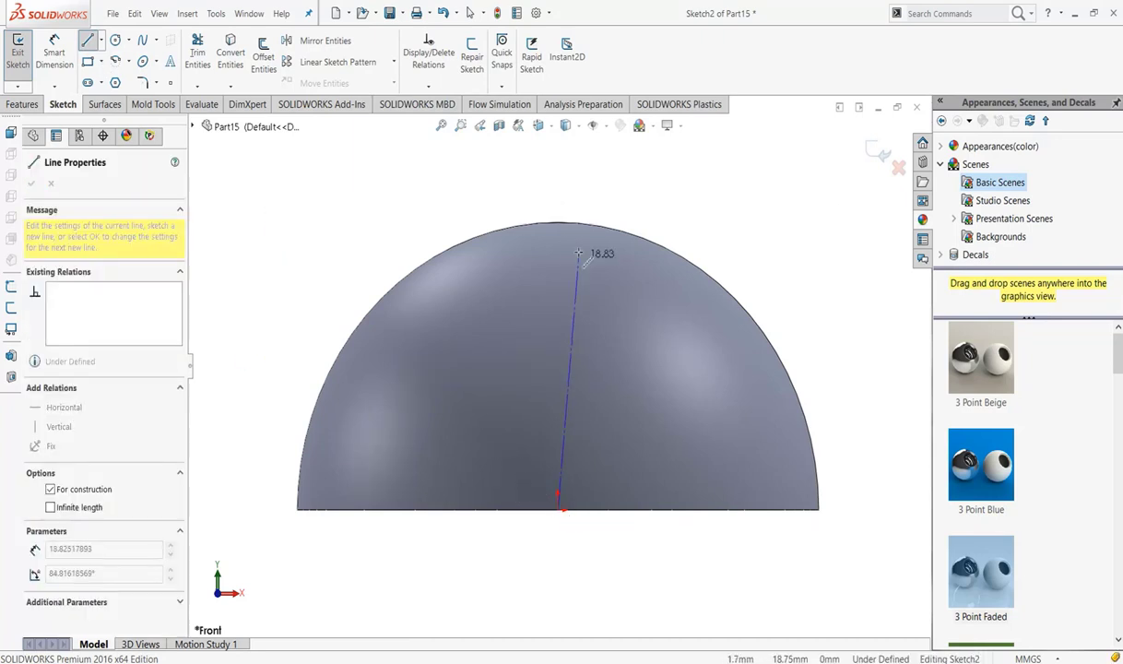
{"action": "left_click", "coordinate": [556, 222]}
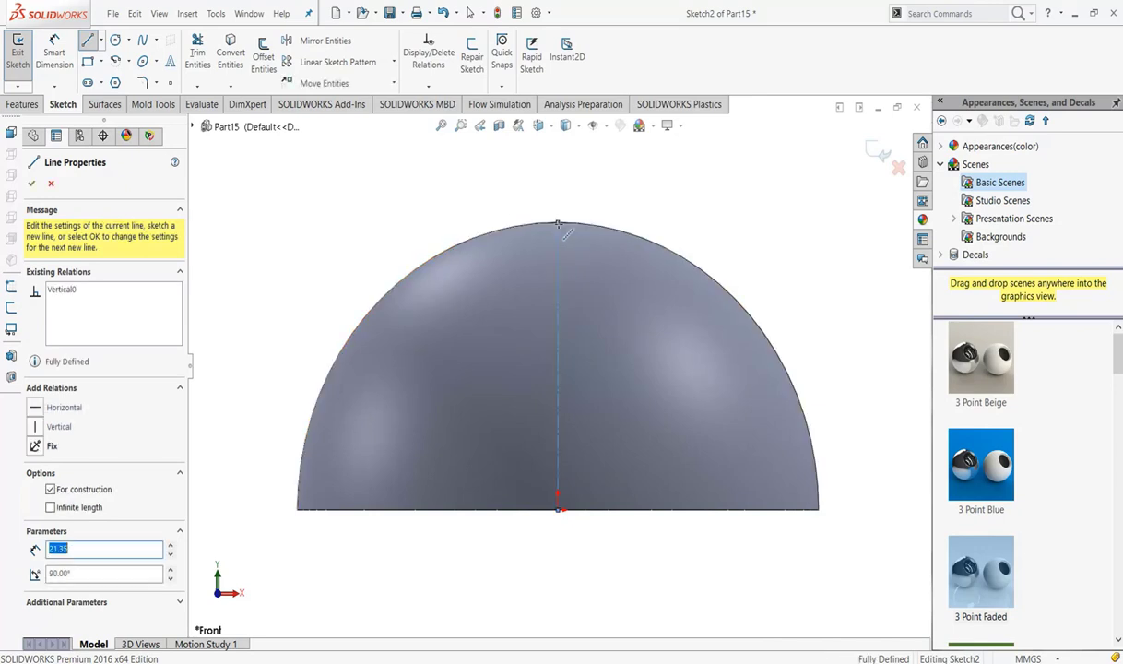
{"action": "key", "text": "Escape"}
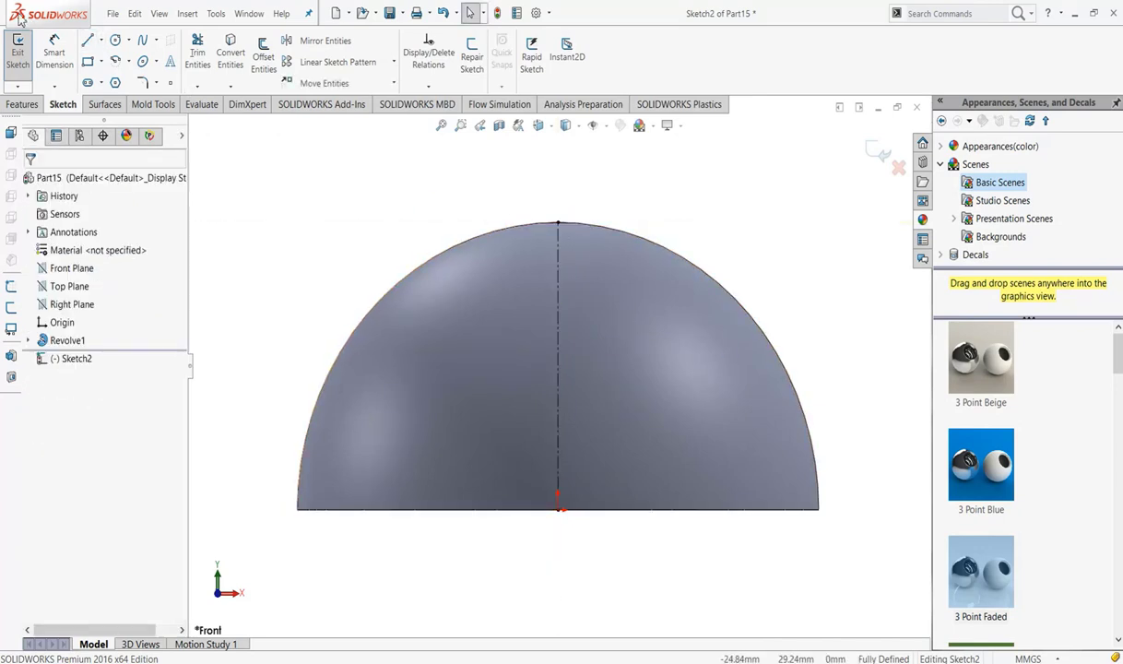
{"action": "key", "text": "Return"}
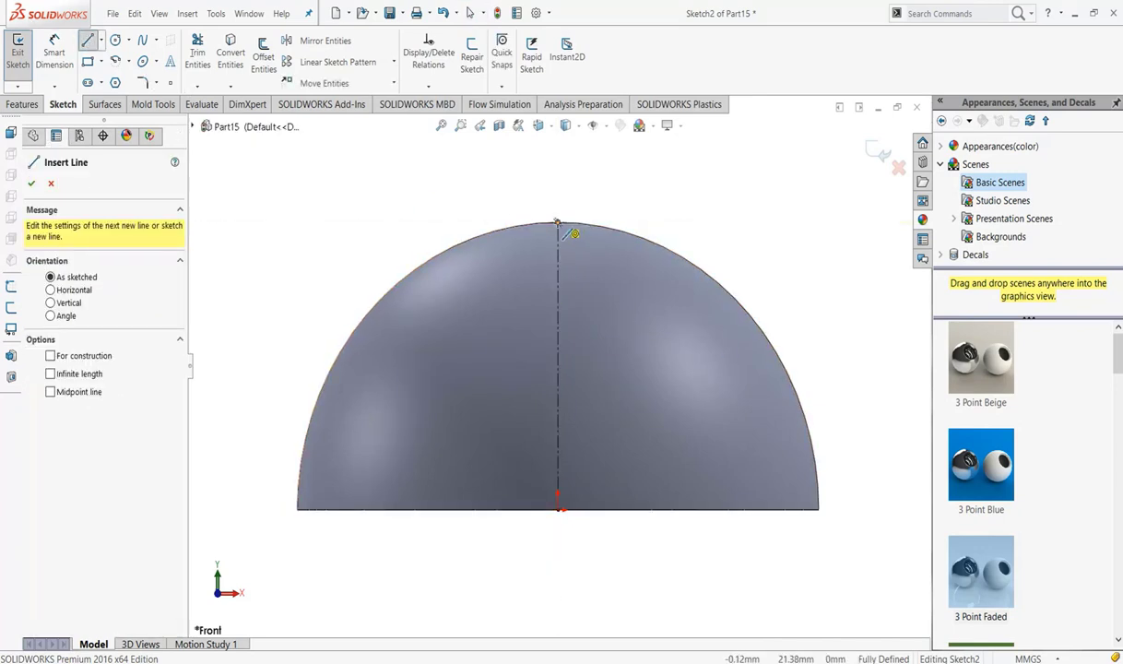
Step: Draw a short line down from the dome's top and a tangent arc from its end to the outline
{"action": "left_click", "coordinate": [557, 223]}
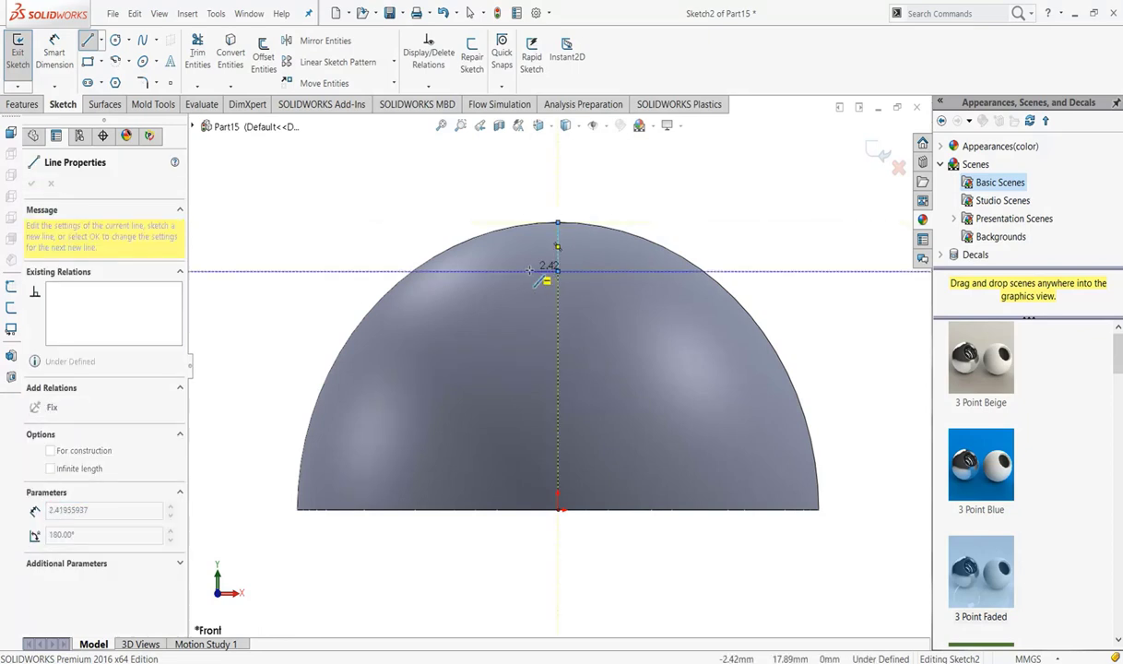
{"action": "key", "text": "a"}
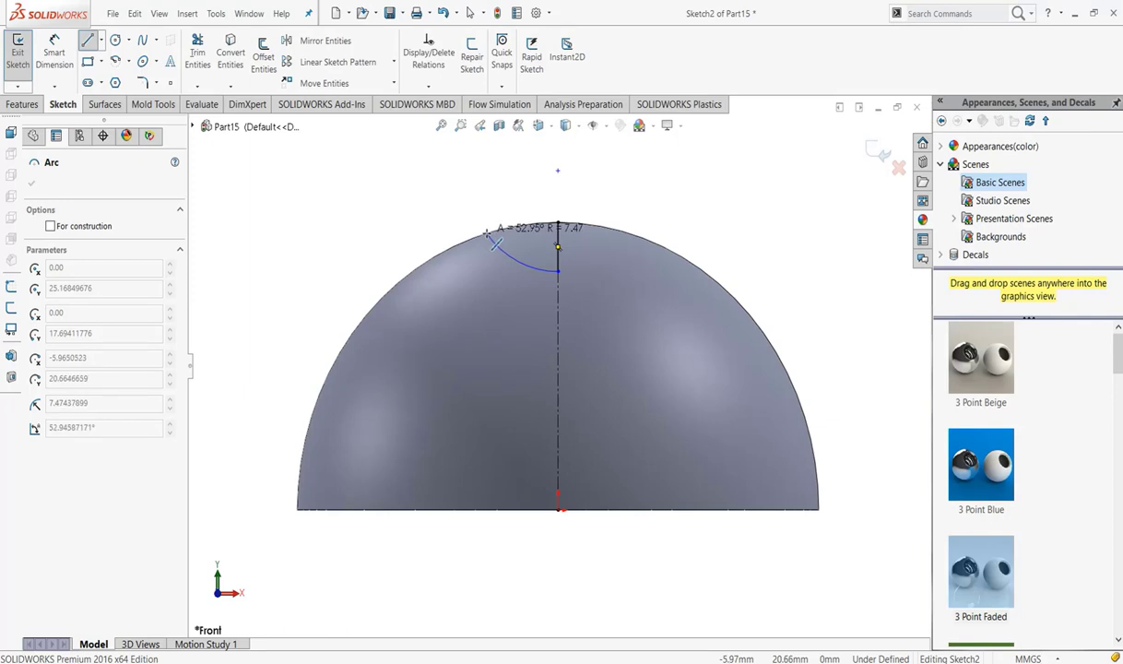
{"action": "left_click", "coordinate": [489, 235]}
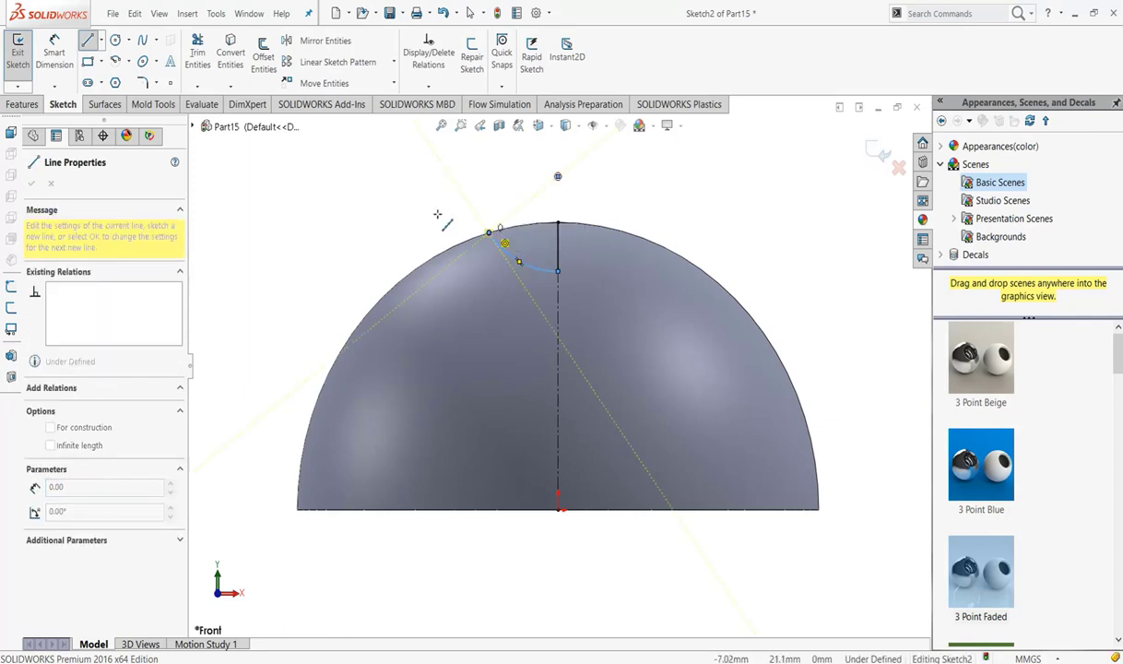
{"action": "key", "text": "Escape"}
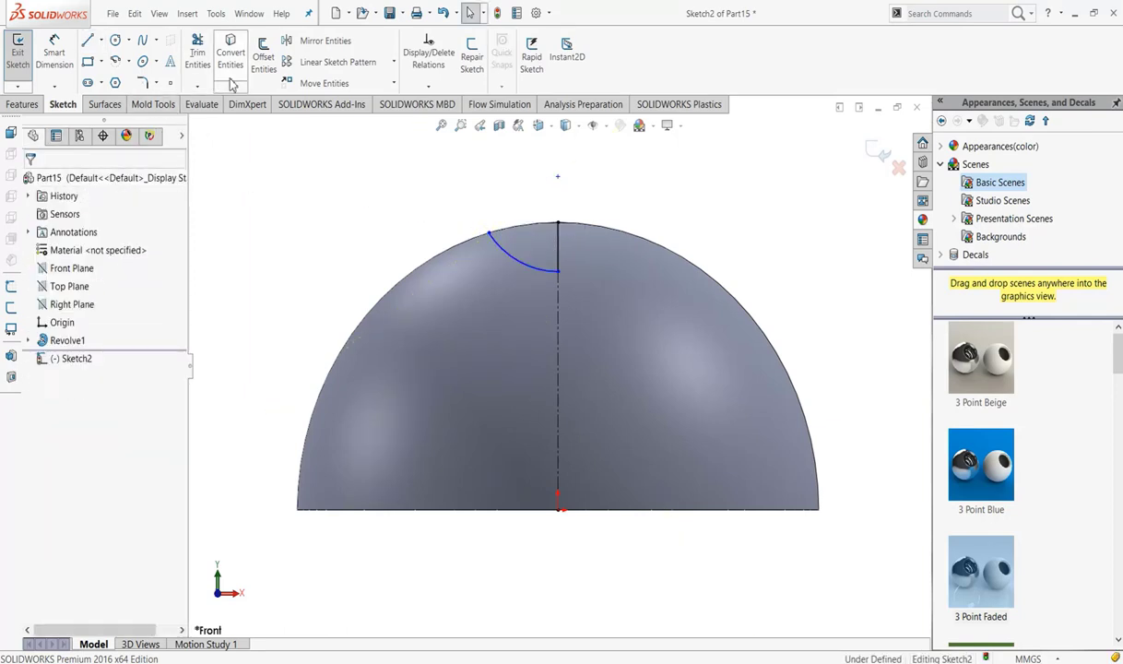
Step: Convert the hemisphere's silhouette edge into an R21.35 sketch arc, dropping the wrongly picked face
{"action": "left_click", "coordinate": [229, 86]}
{"action": "left_click", "coordinate": [260, 102]}
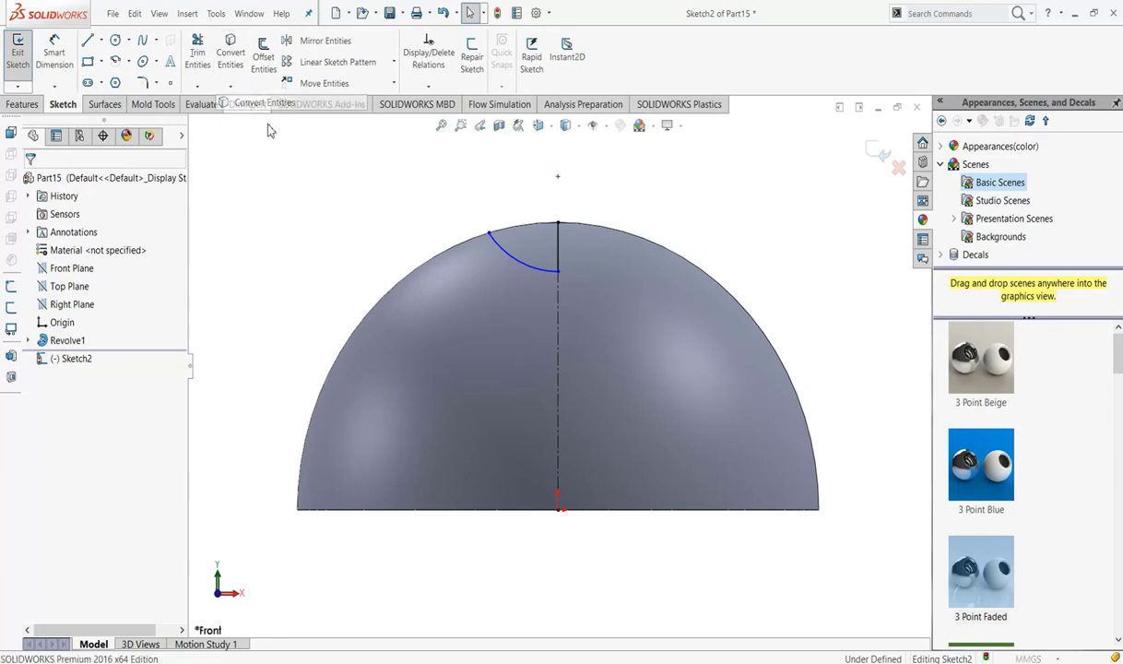
{"action": "left_click", "coordinate": [446, 259]}
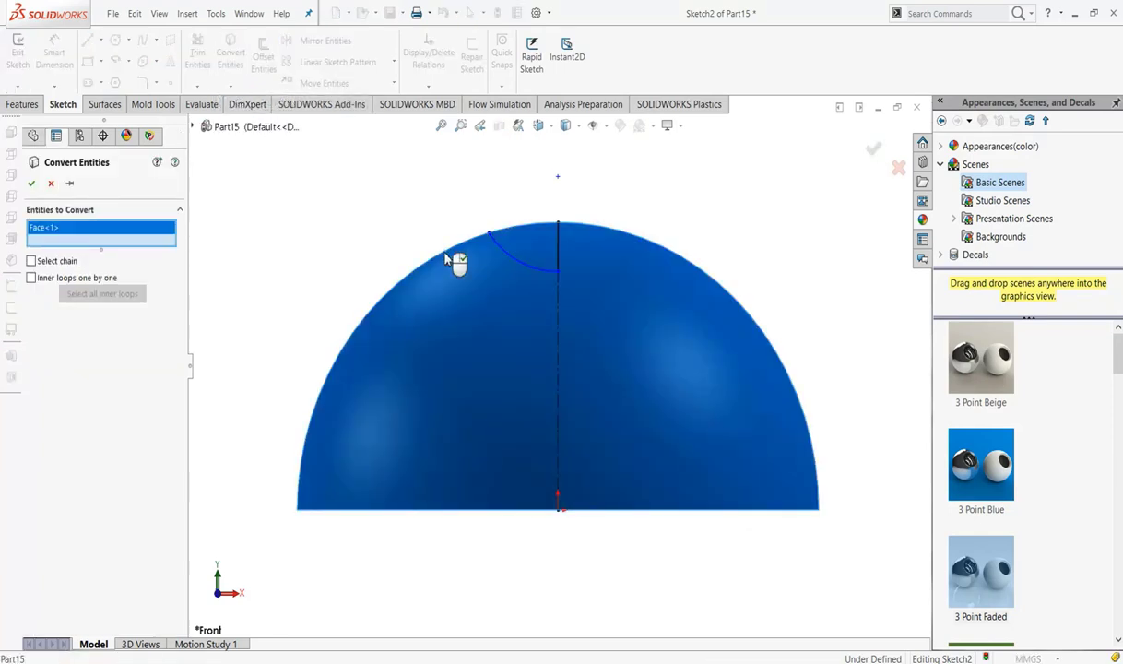
{"action": "right_click", "coordinate": [83, 231]}
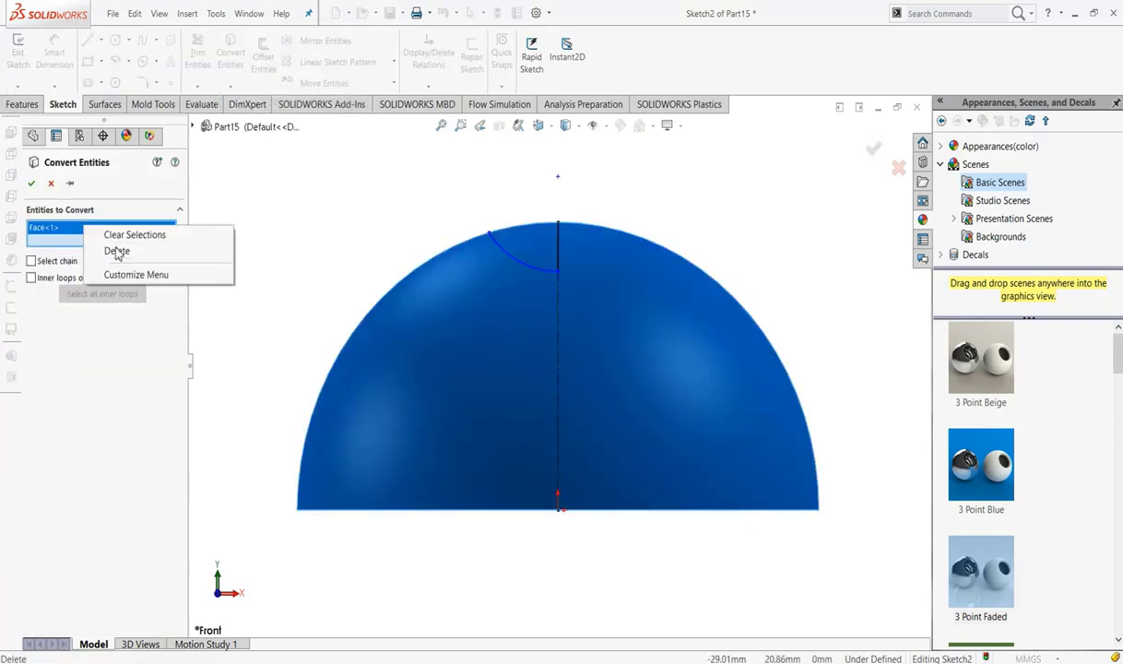
{"action": "left_click", "coordinate": [112, 248]}
{"action": "left_click", "coordinate": [518, 232]}
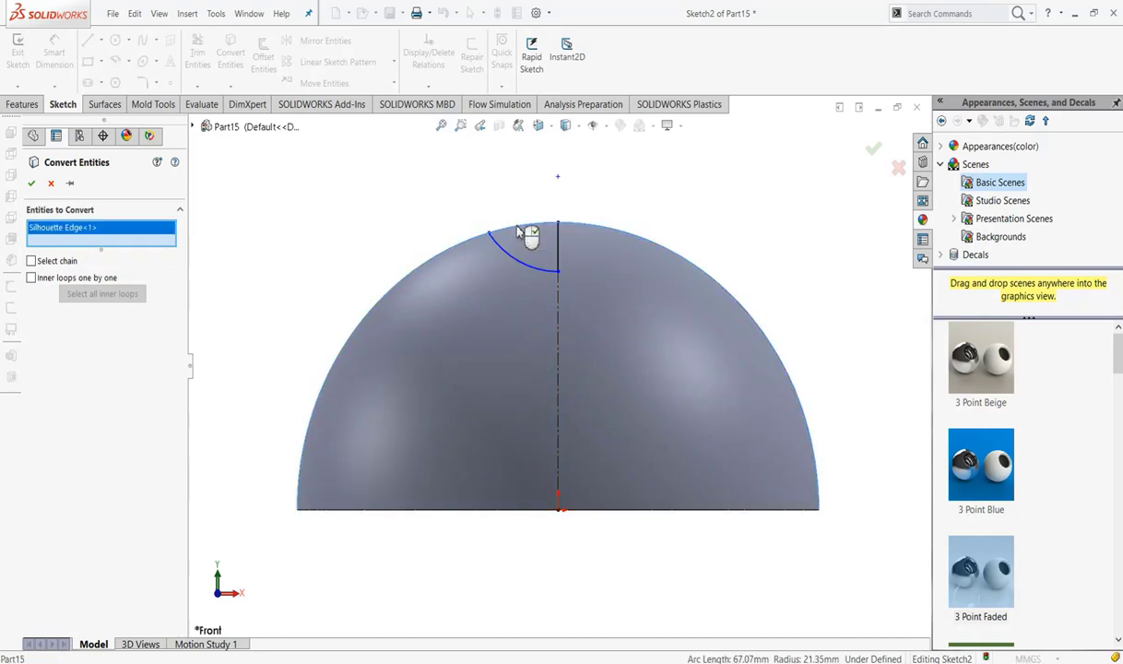
{"action": "left_click", "coordinate": [32, 186]}
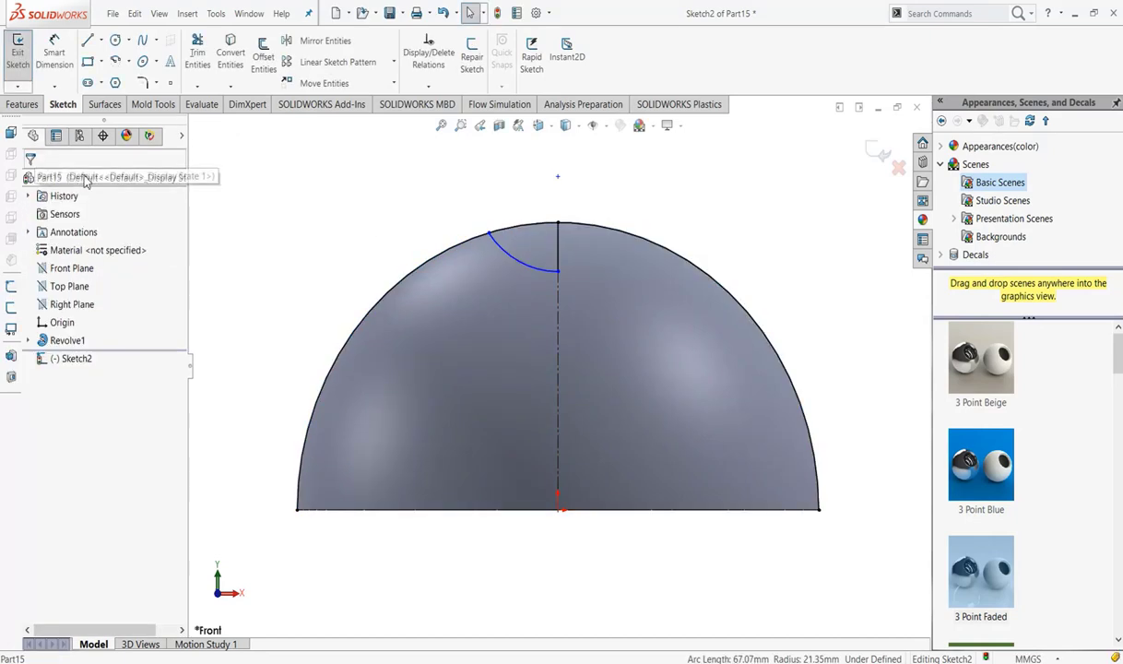
Step: Draw a short horizontal centerline to the right from the arc's lower end
{"action": "left_click", "coordinate": [101, 42]}
{"action": "left_click", "coordinate": [109, 75]}
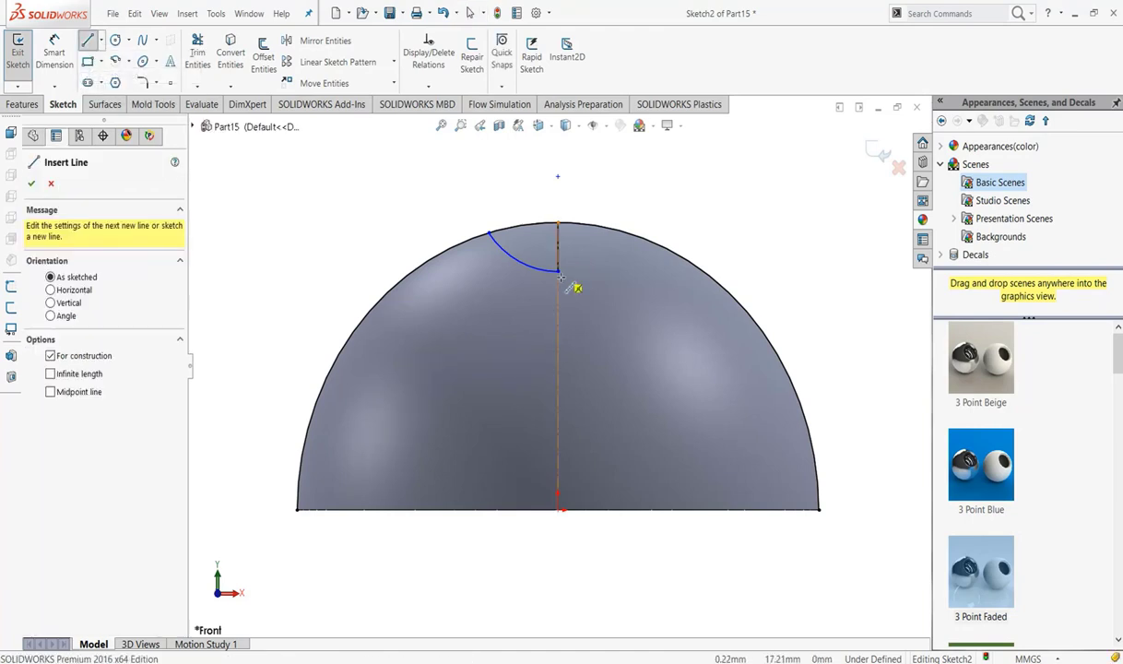
{"action": "left_click", "coordinate": [557, 271]}
{"action": "left_click", "coordinate": [610, 271]}
{"action": "key", "text": "Escape"}
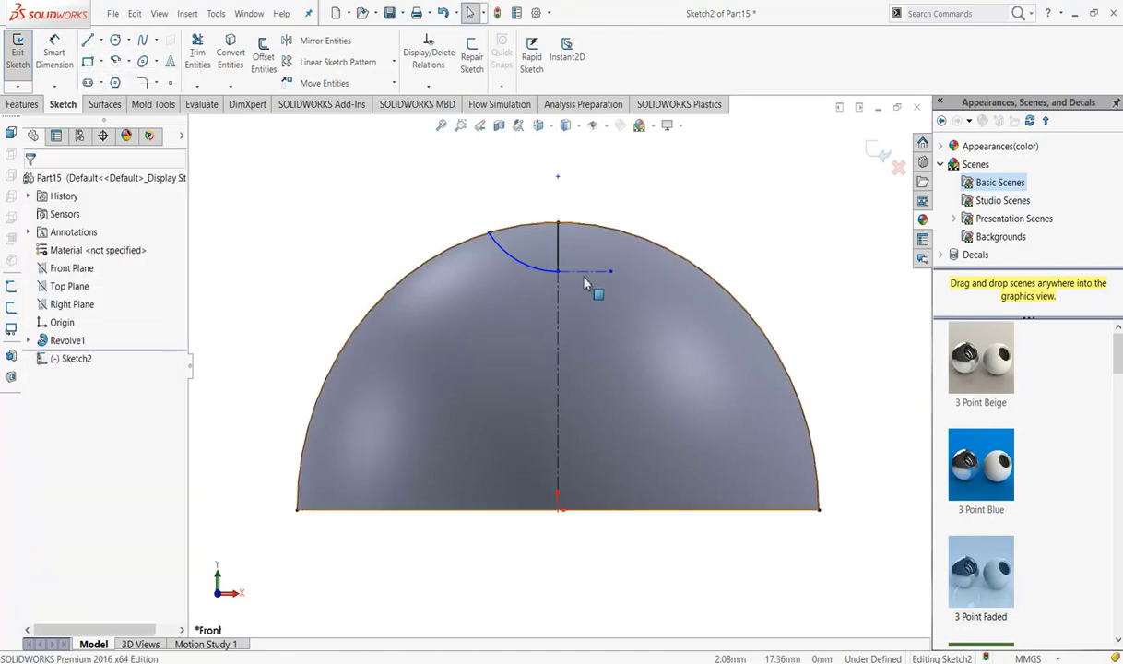
Step: Make the arc tangent to the horizontal centerline
{"action": "left_click", "coordinate": [582, 271]}
{"action": "left_click", "coordinate": [548, 277]}
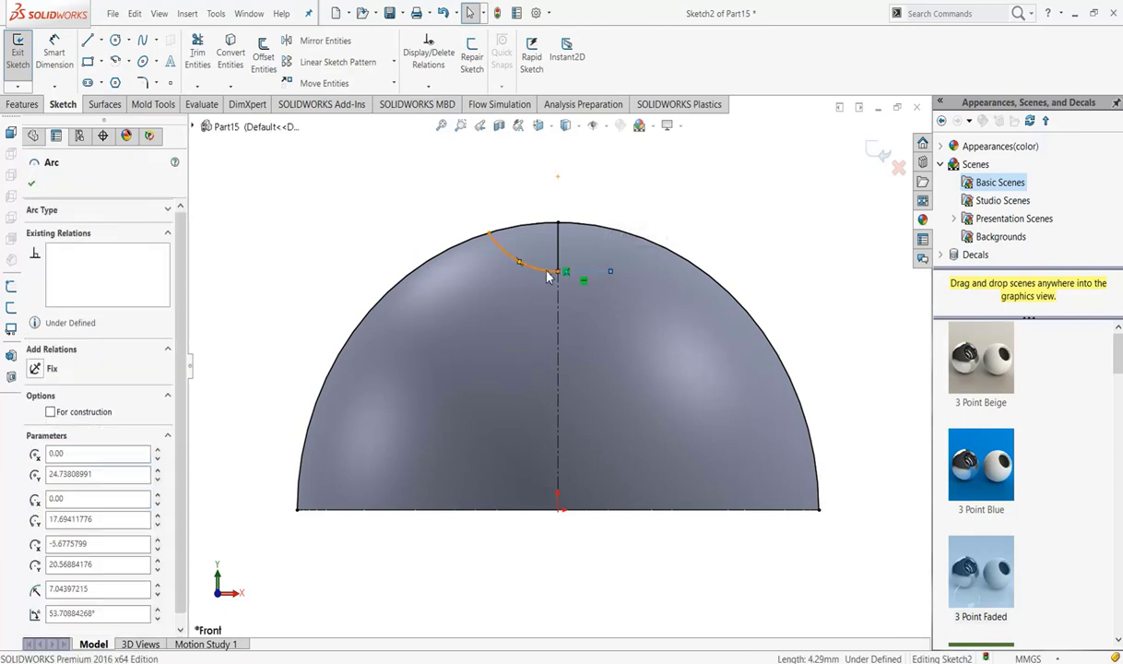
{"action": "left_click", "coordinate": [567, 271], "text": "ctrl"}
{"action": "left_click", "coordinate": [578, 226]}
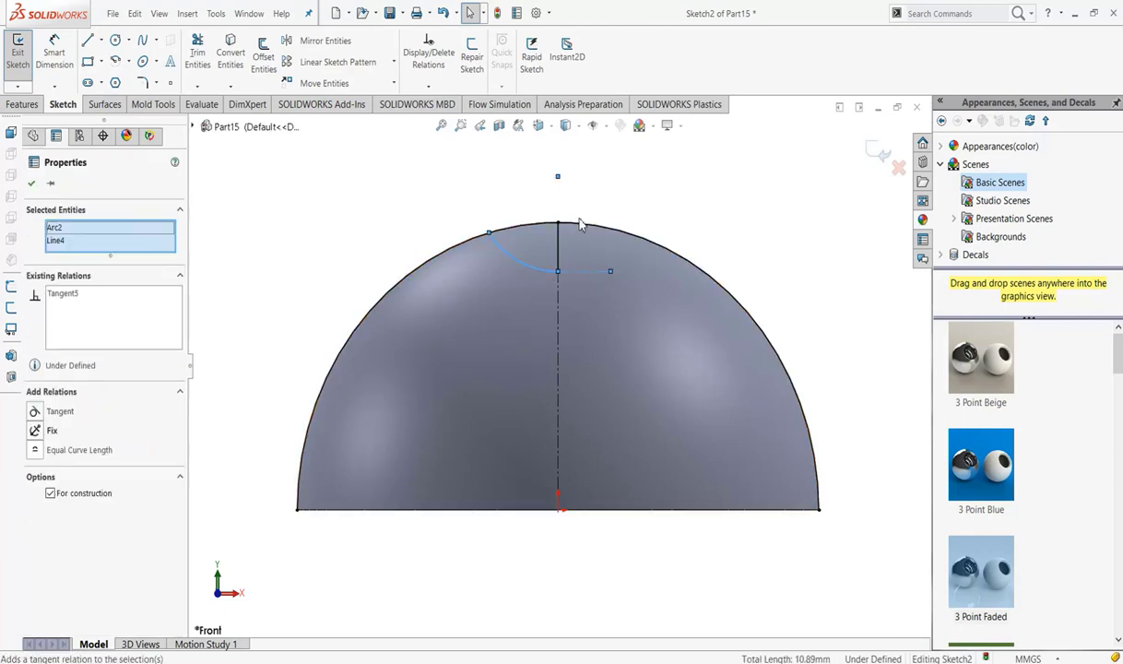
{"action": "key", "text": "Escape"}
{"action": "left_click", "coordinate": [52, 46]}
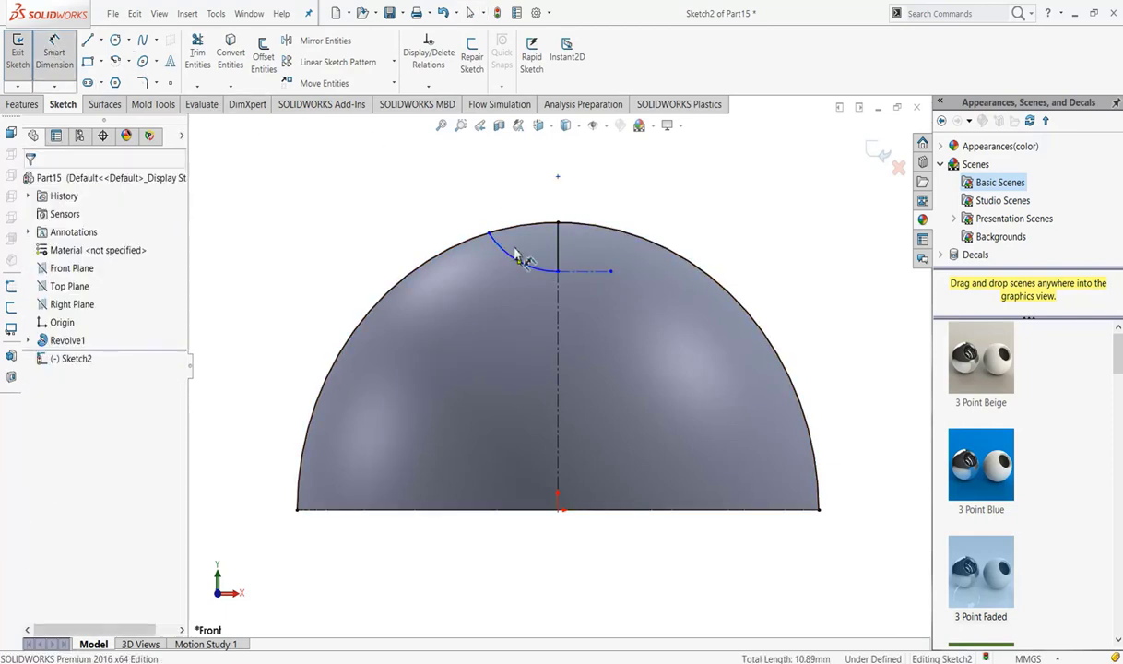
Step: Dimension the short vertical line to 1 mm long
{"action": "left_click", "coordinate": [558, 261]}
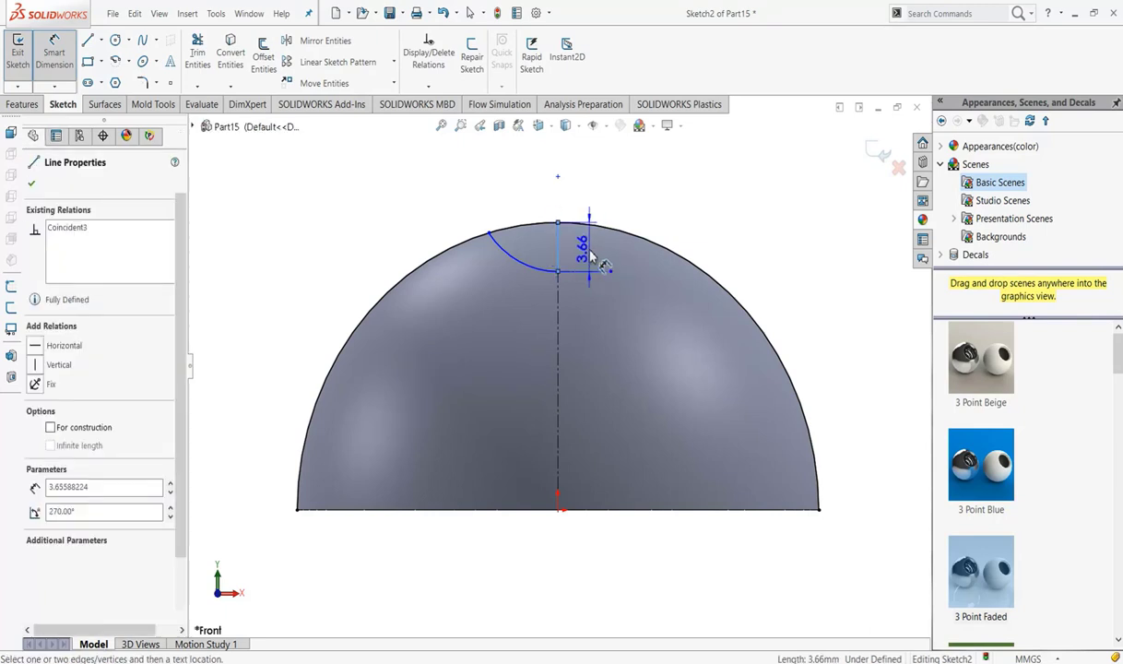
{"action": "left_click", "coordinate": [590, 251]}
{"action": "type", "text": "1"}
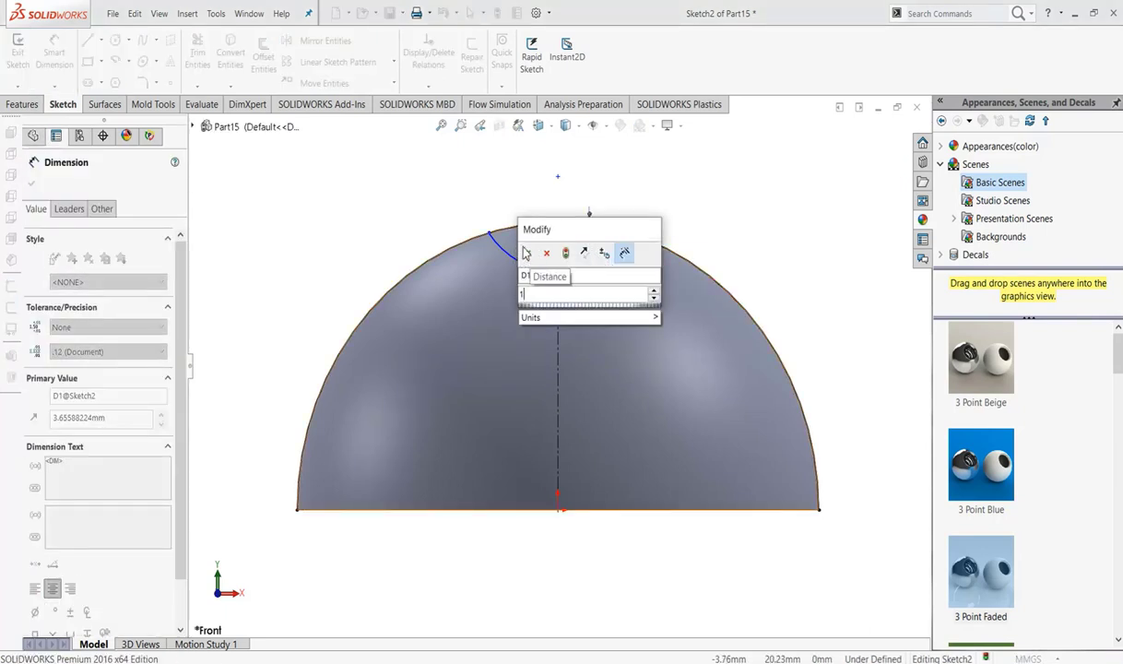
{"action": "left_click", "coordinate": [527, 253]}
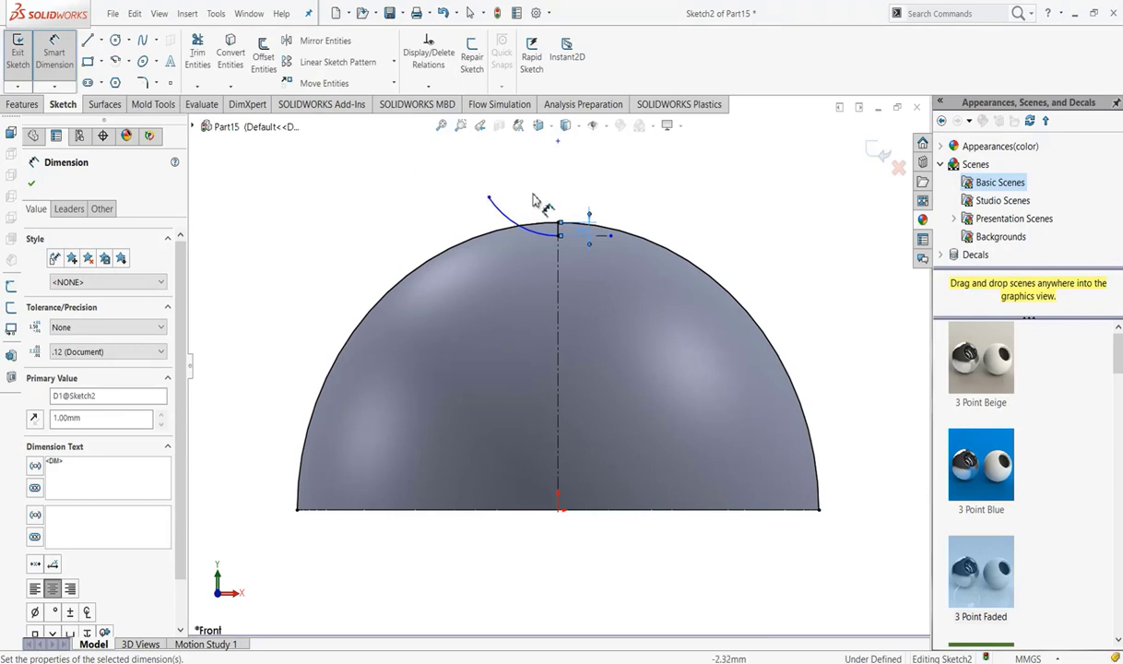
{"action": "key", "text": "f"}
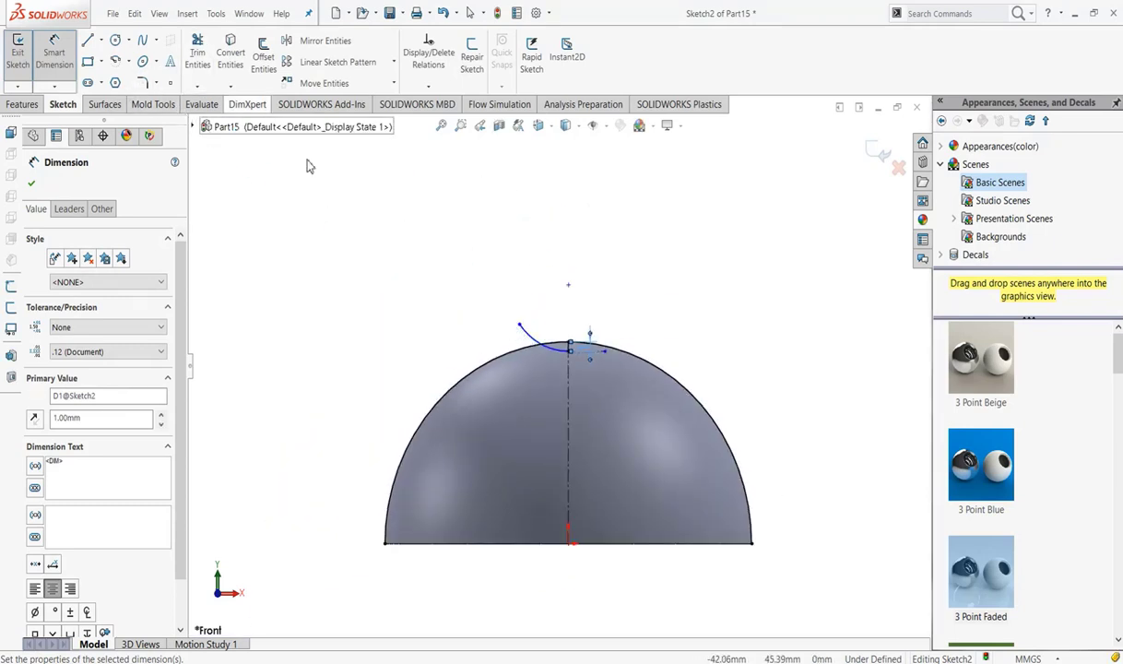
{"action": "key", "text": "Escape"}
Step: Drag the arc's outer end onto the dome outline
{"action": "left_click_drag", "start_coordinate": [520, 328], "coordinate": [517, 327]}
{"action": "left_click", "coordinate": [534, 343]}
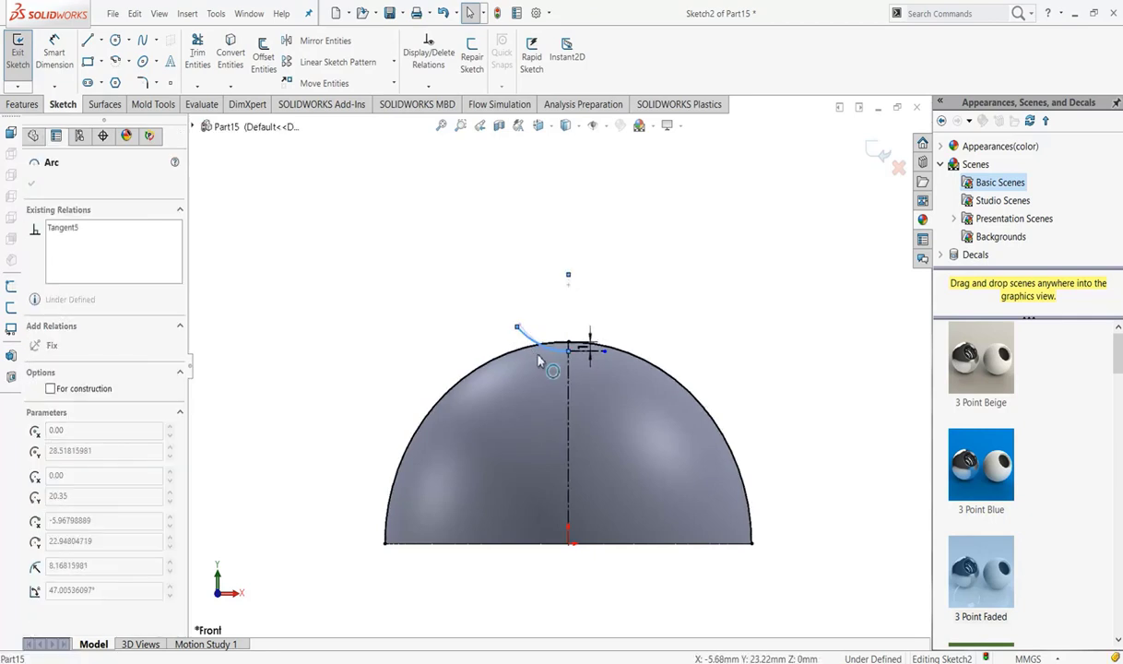
{"action": "mouse_move", "coordinate": [535, 393]}
{"action": "left_mouse_down"}
{"action": "mouse_move", "coordinate": [536, 360]}
{"action": "mouse_move", "coordinate": [580, 378]}
{"action": "mouse_move", "coordinate": [590, 369]}
{"action": "left_mouse_up"}
{"action": "scroll", "coordinate": [530, 350], "scroll_direction": "down", "scroll_amount": 3}
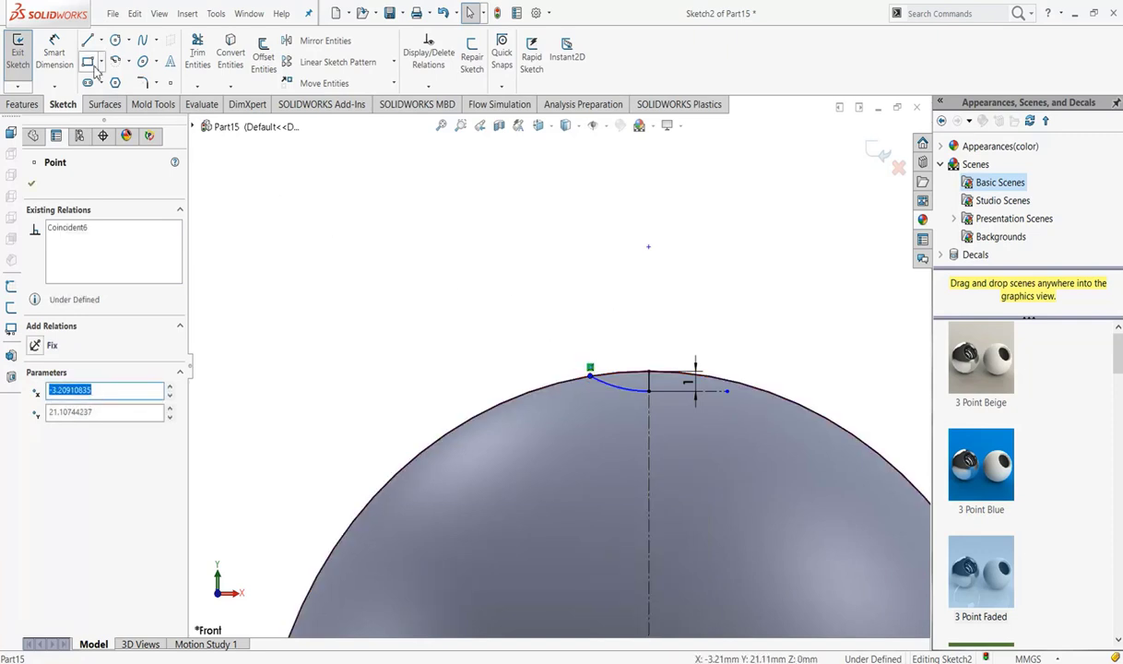
Step: Dimension the arc's outer end 2.25 mm horizontally from the centreline, fully defining the sketch
{"action": "left_click", "coordinate": [54, 53]}
{"action": "left_click", "coordinate": [590, 378]}
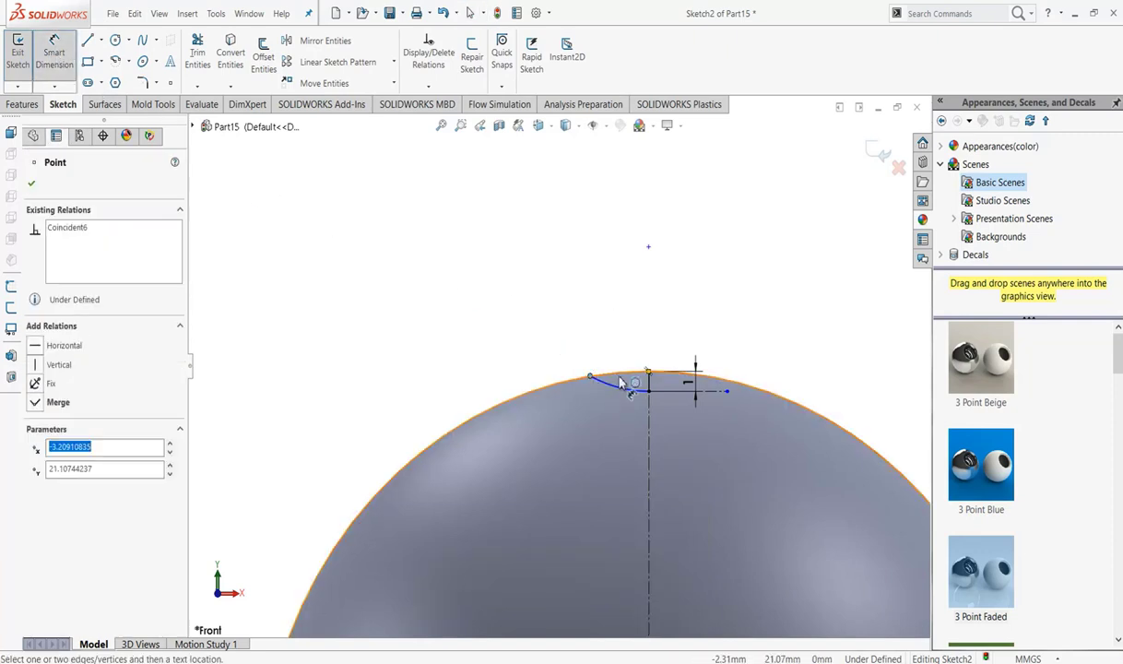
{"action": "left_click", "coordinate": [648, 378]}
{"action": "left_click", "coordinate": [630, 343]}
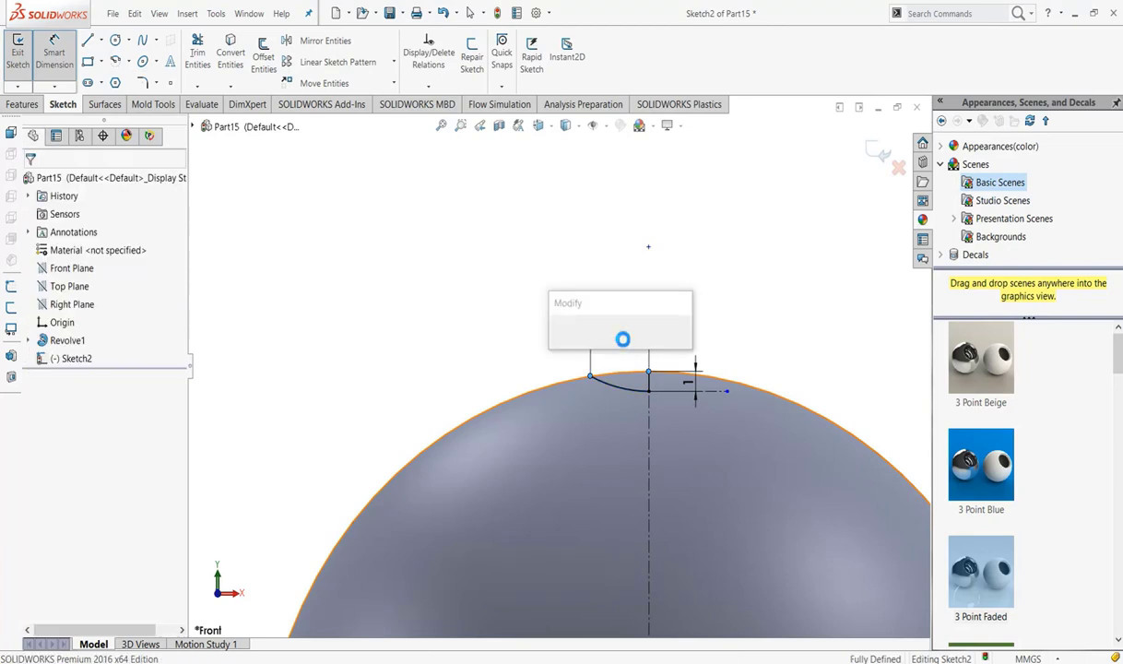
{"action": "type", "text": "2.25"}
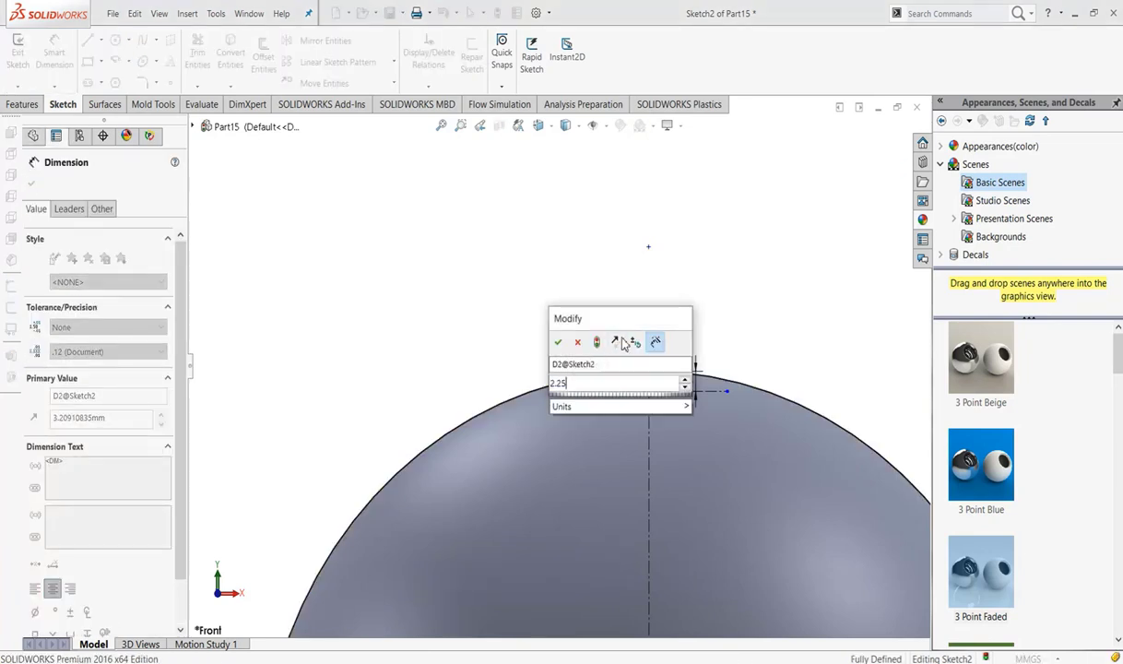
{"action": "key", "text": "Return"}
{"action": "key", "text": "Escape"}
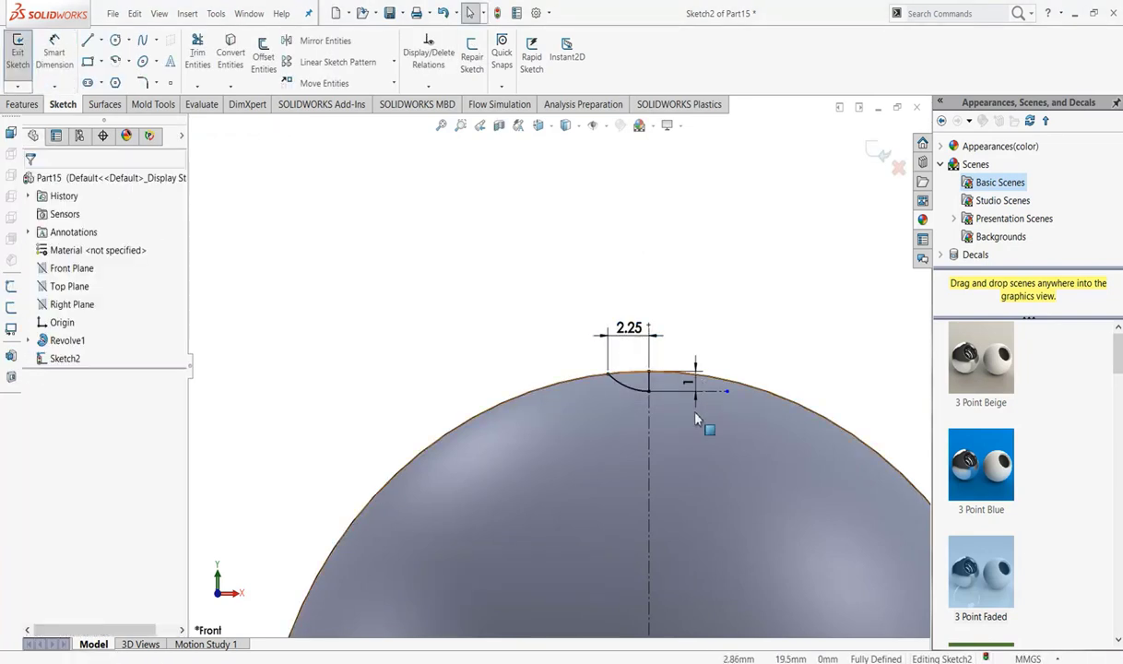
{"action": "scroll", "coordinate": [661, 391], "scroll_direction": "down", "scroll_amount": 2}
{"action": "left_click", "coordinate": [209, 61]}
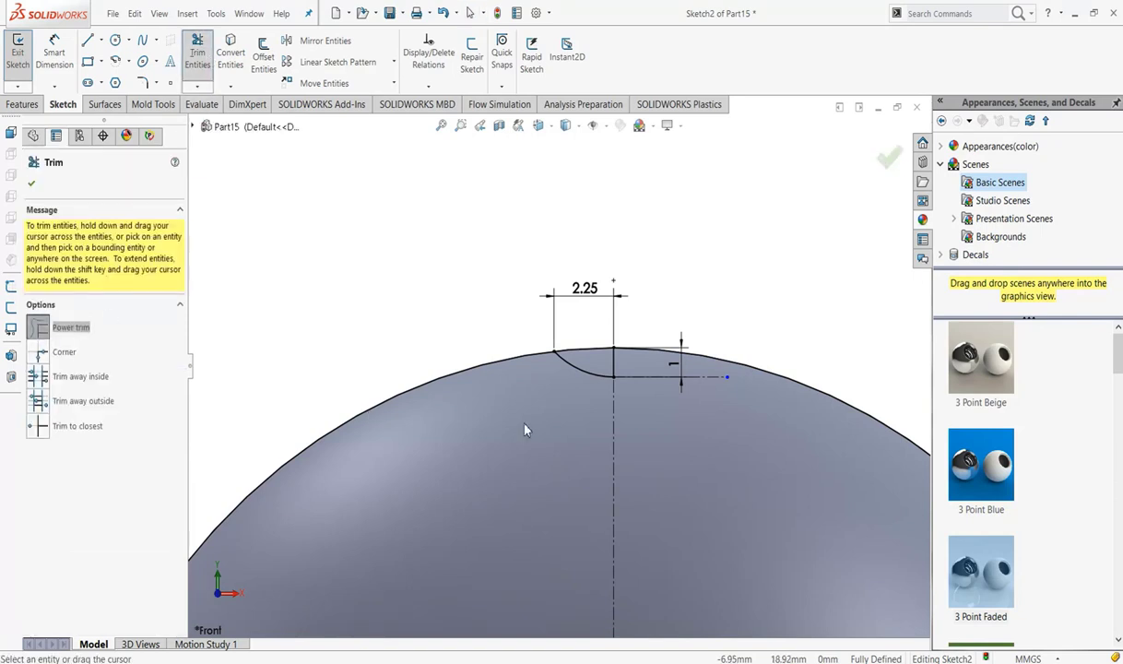
Step: Trim the excess tail of the horizontal line and exit the sketch
{"action": "left_click_drag", "start_coordinate": [524, 440], "coordinate": [527, 437]}
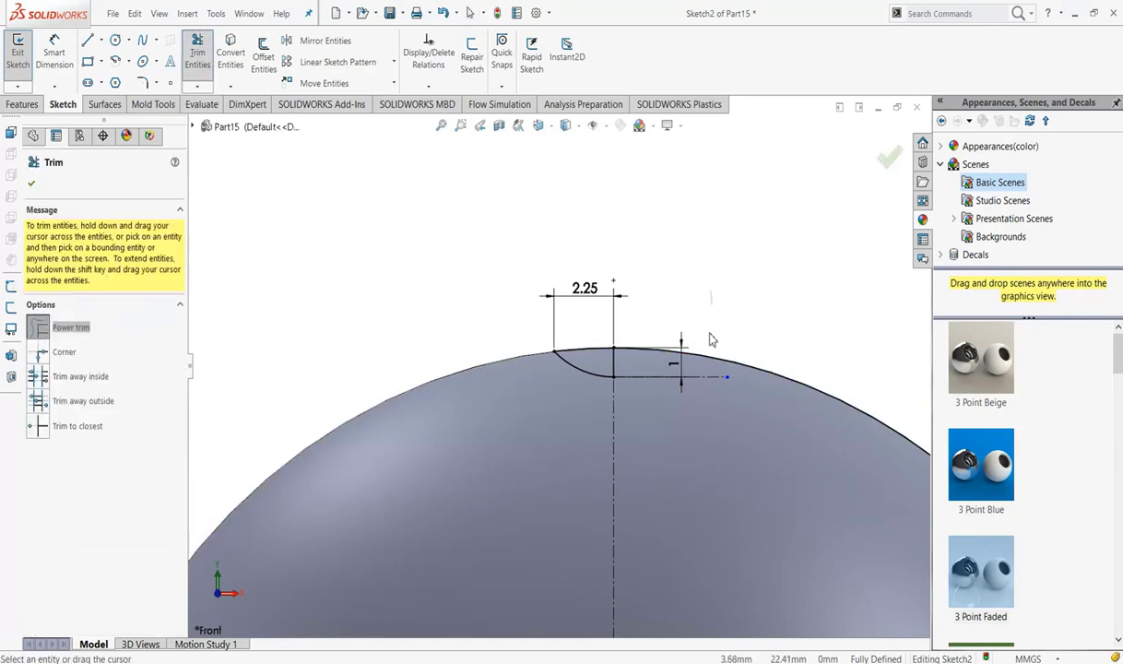
{"action": "left_click_drag", "start_coordinate": [710, 339], "coordinate": [707, 431]}
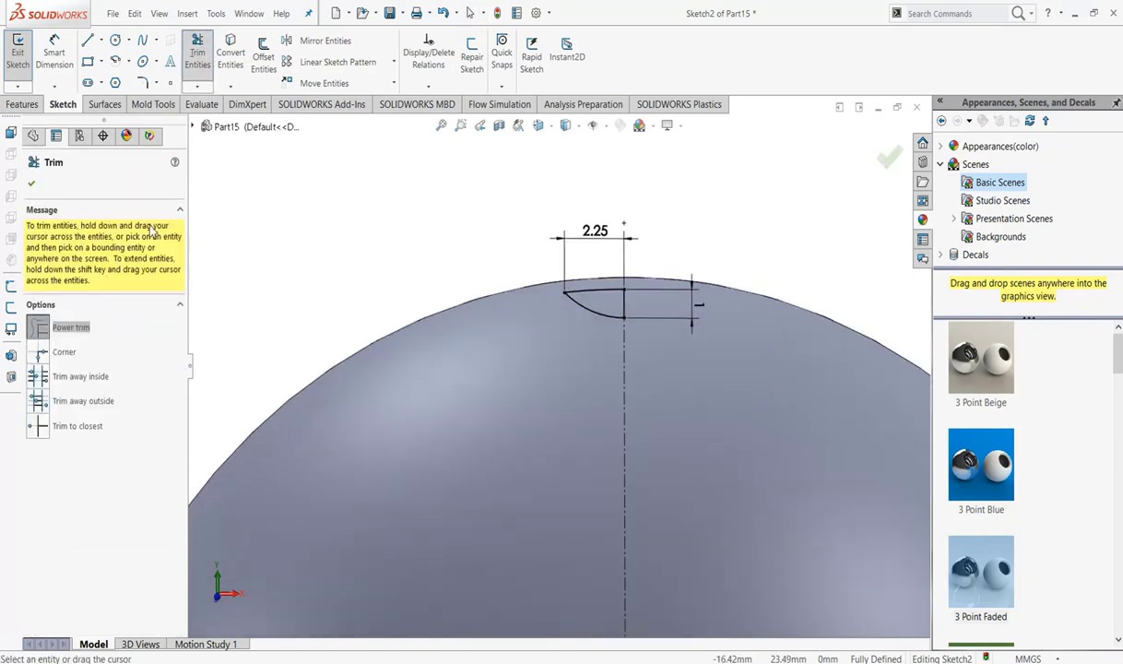
{"action": "left_click", "coordinate": [31, 187]}
{"action": "left_click", "coordinate": [23, 104]}
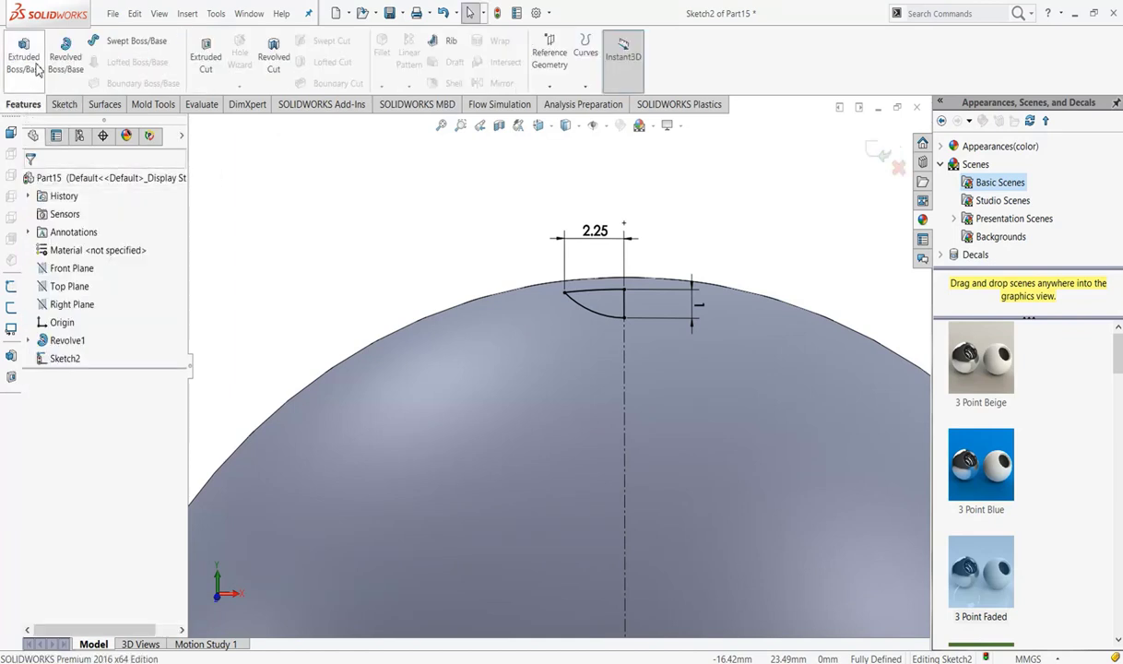
Step: Revolve-cut the dimple profile 360° into the dome's top and orbit to view it
{"action": "left_click", "coordinate": [267, 56]}
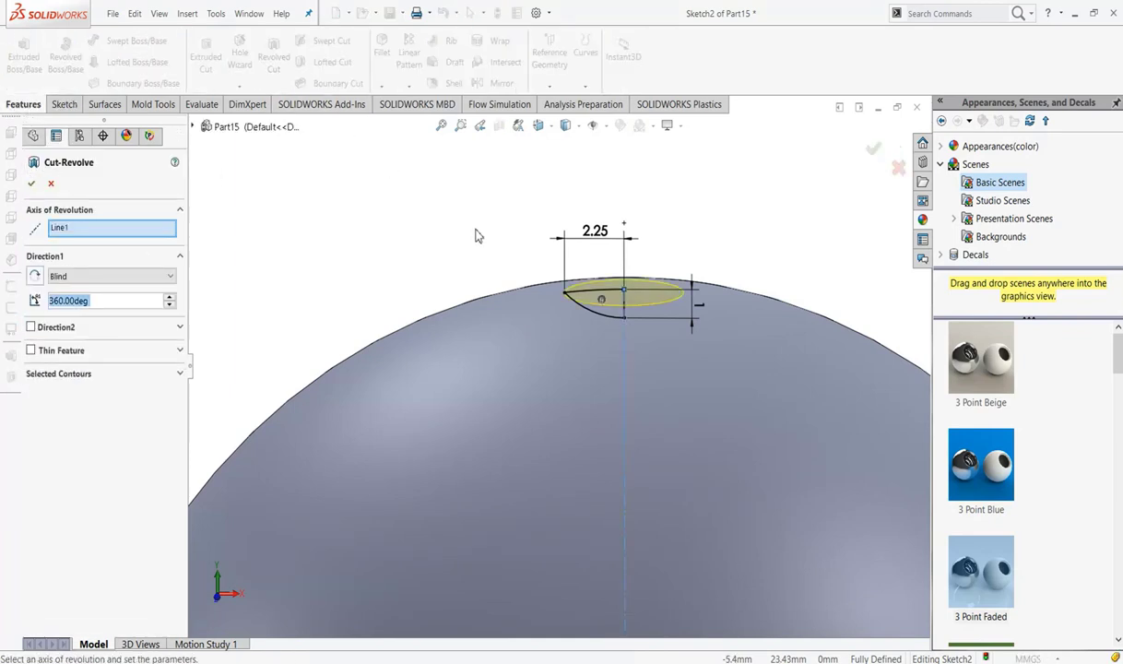
{"action": "left_click", "coordinate": [31, 185]}
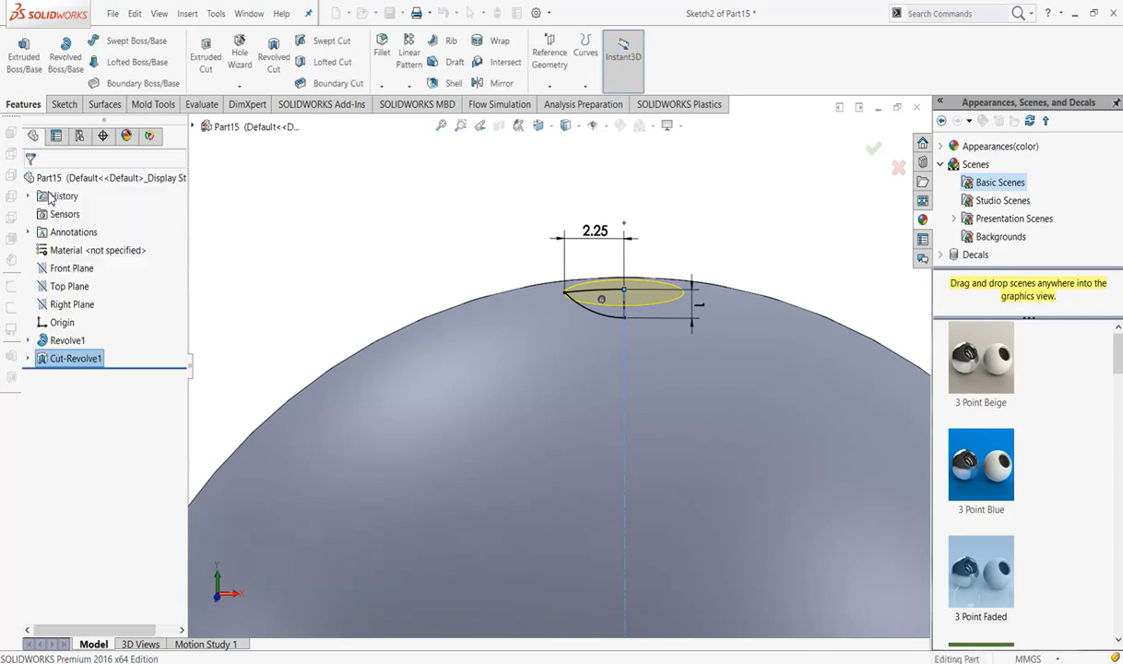
{"action": "scroll", "coordinate": [659, 419], "scroll_direction": "up", "scroll_amount": 5}
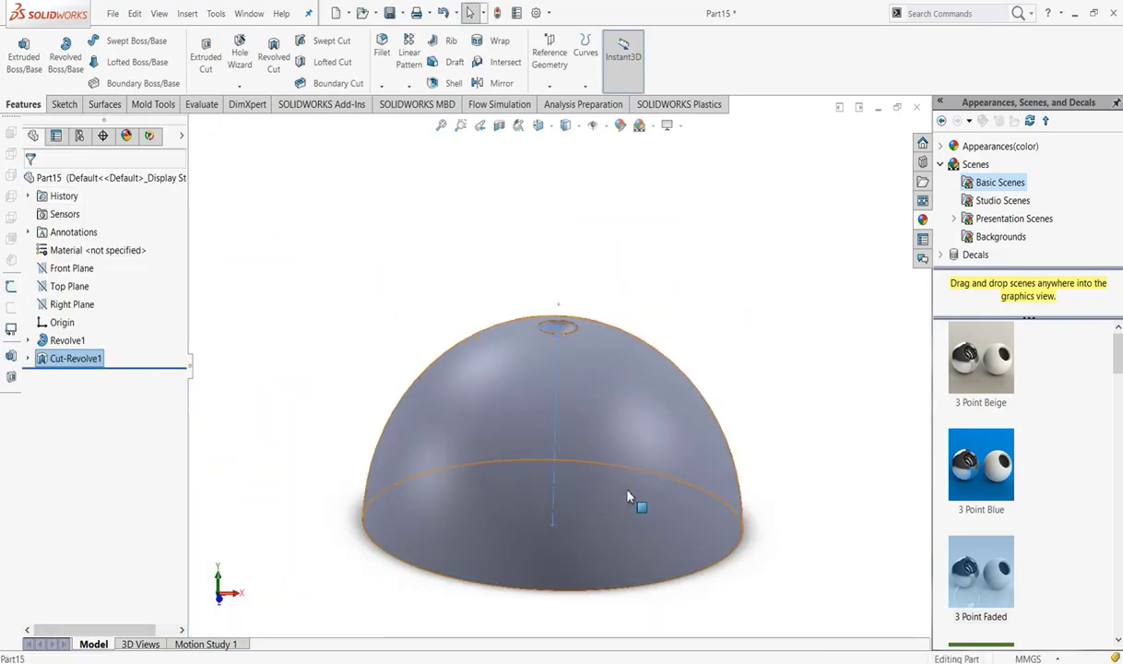
{"action": "middle_click_drag", "start_coordinate": [665, 426], "coordinate": [627, 529]}
{"action": "scroll", "coordinate": [557, 363], "scroll_direction": "up", "scroll_amount": 2}
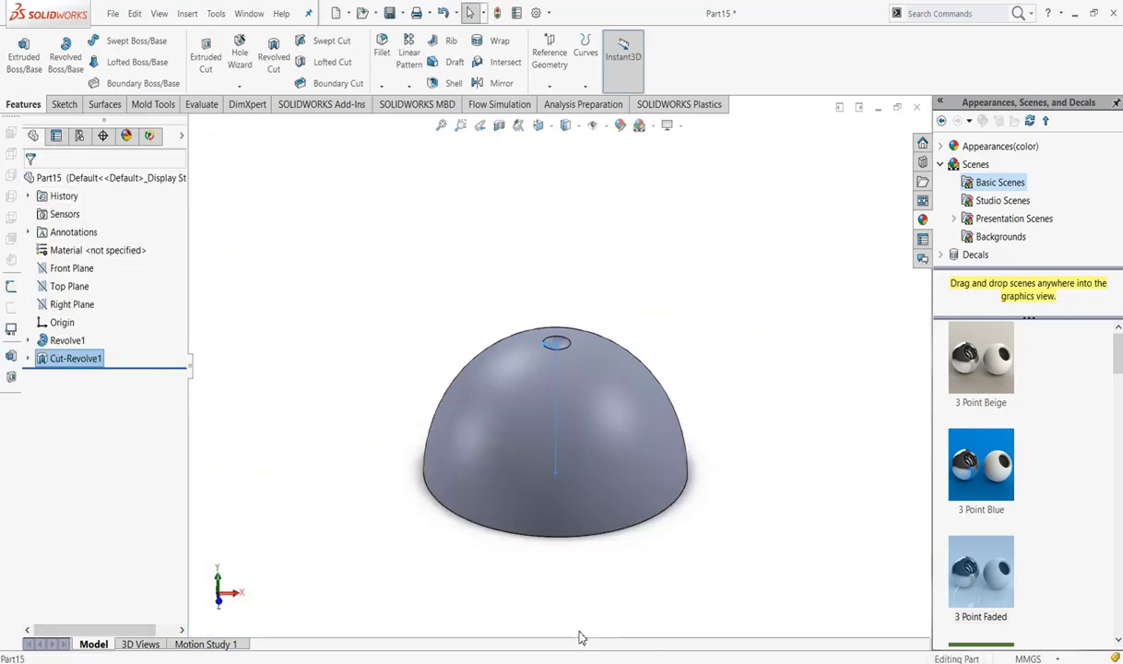
Step: Create Axis1 at the intersection of Top Plane and Front Plane
{"action": "left_click", "coordinate": [552, 89]}
{"action": "left_click", "coordinate": [561, 116]}
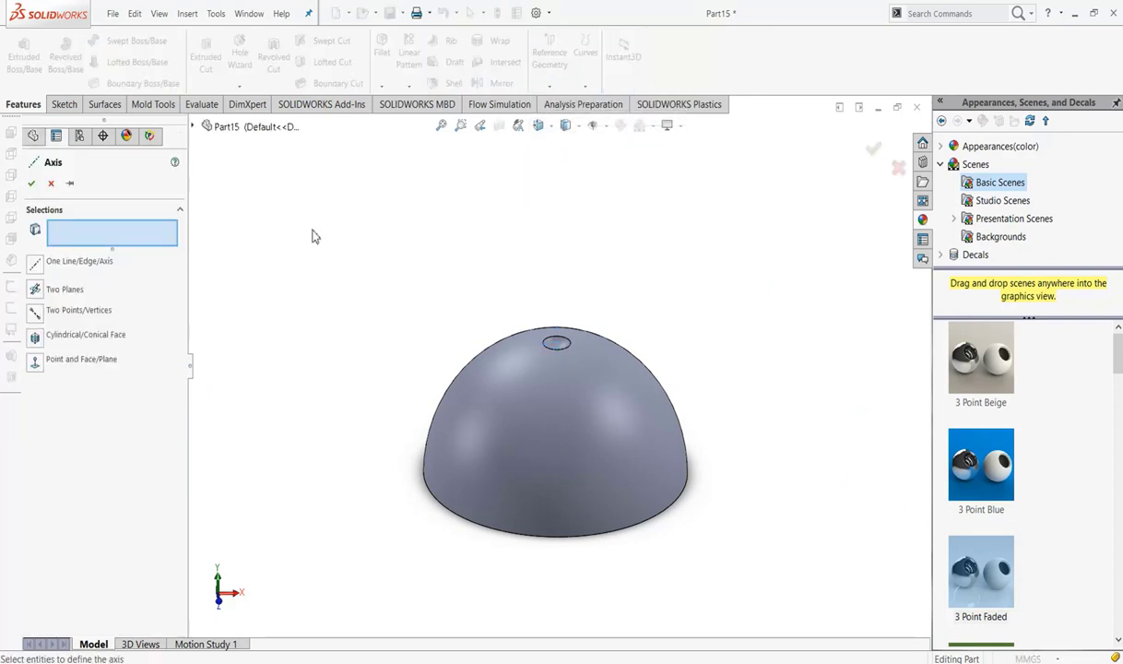
{"action": "left_click", "coordinate": [195, 128]}
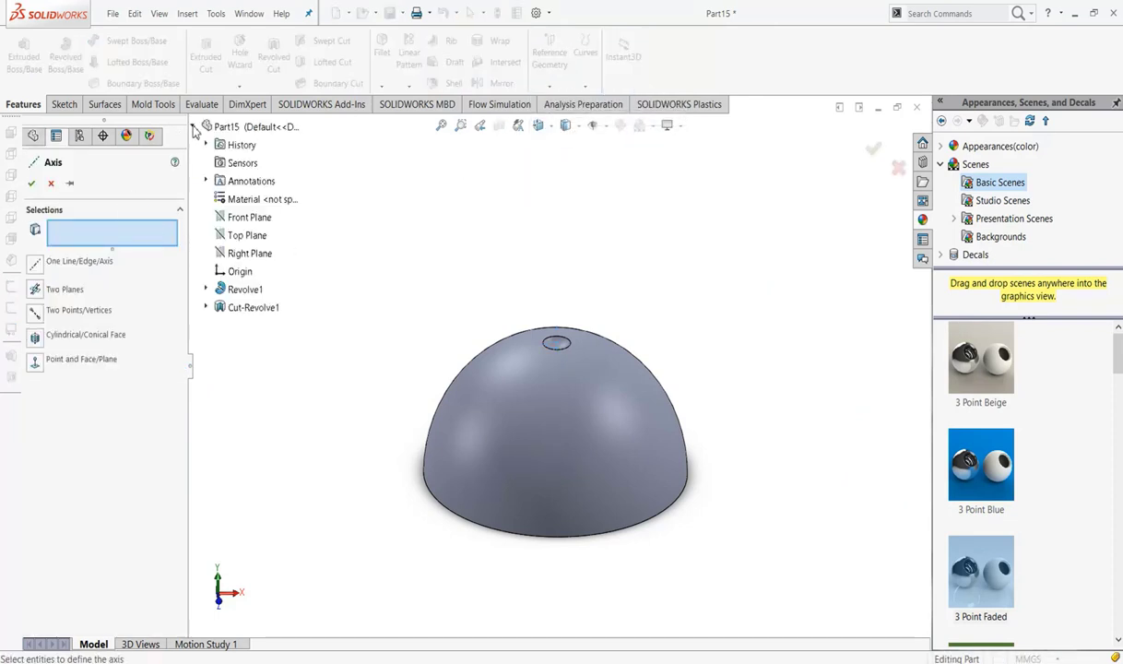
{"action": "left_click", "coordinate": [245, 238]}
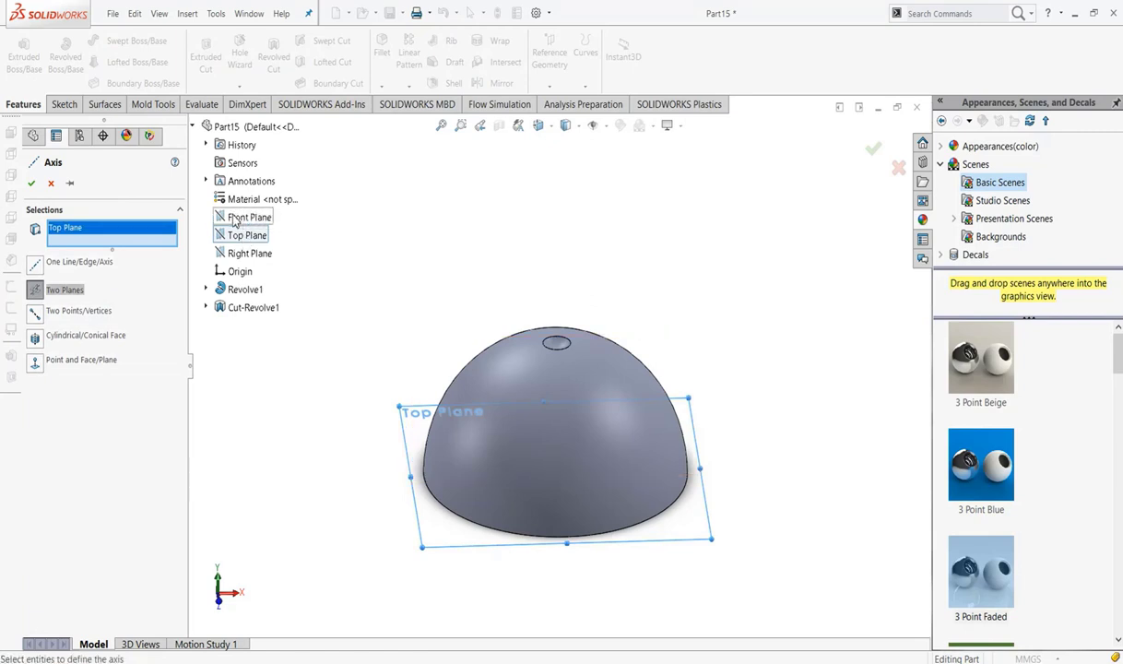
{"action": "left_click", "coordinate": [234, 221]}
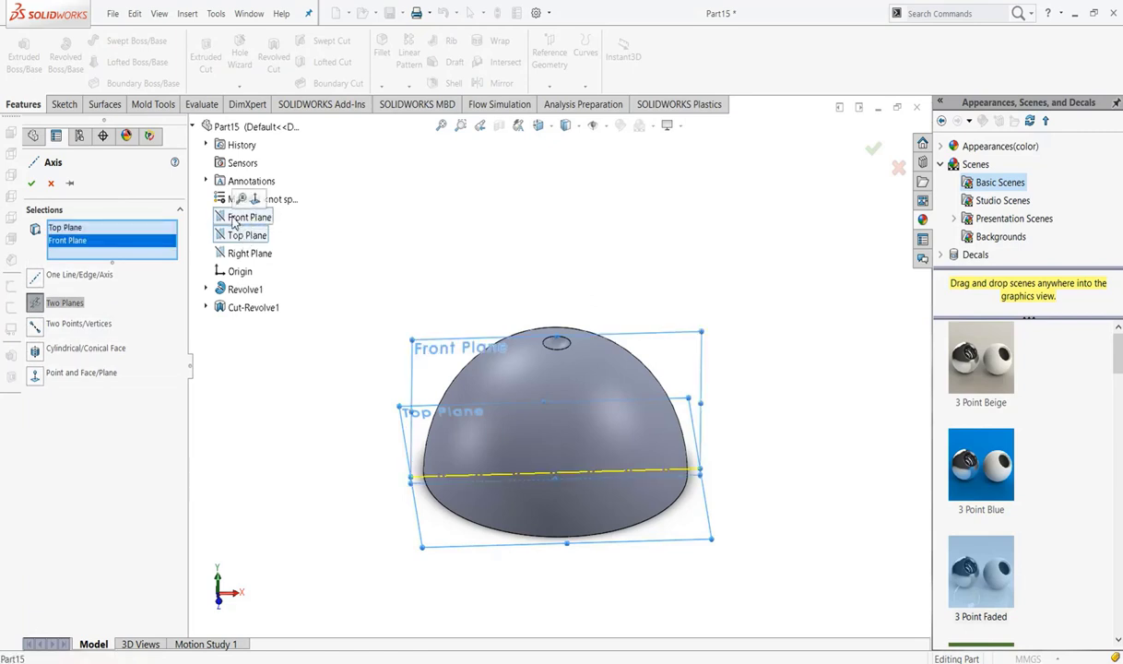
{"action": "left_click", "coordinate": [32, 185]}
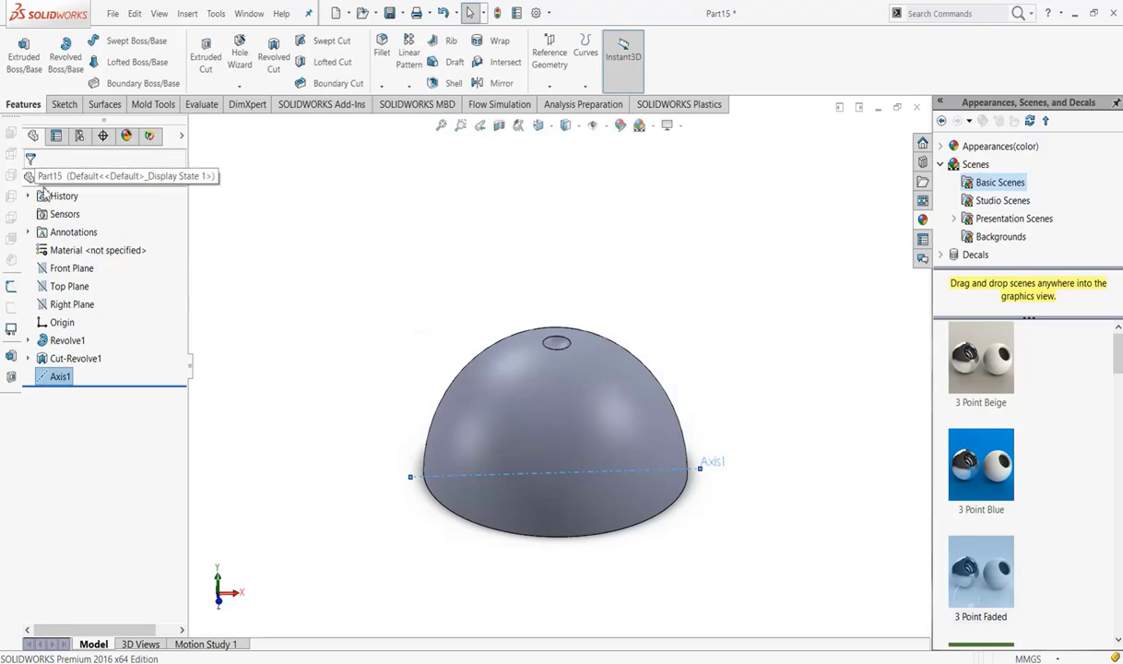
Step: Create Axis2 at the intersection of Top Plane and Right Plane
{"action": "left_click", "coordinate": [549, 86]}
{"action": "left_click", "coordinate": [555, 115]}
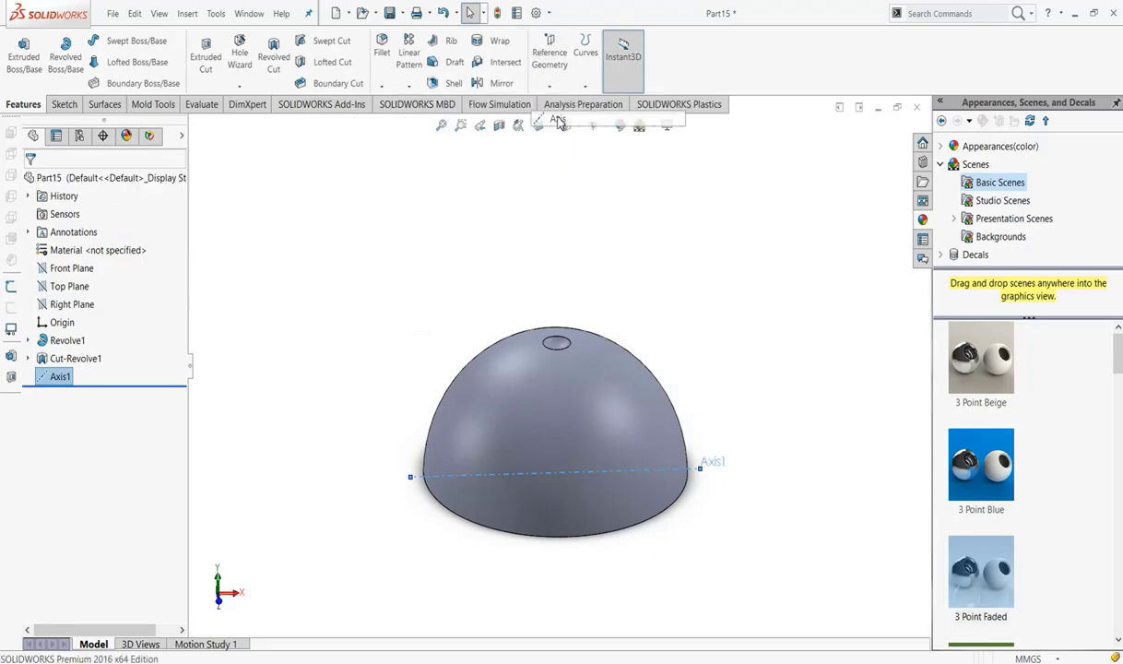
{"action": "left_click", "coordinate": [251, 237]}
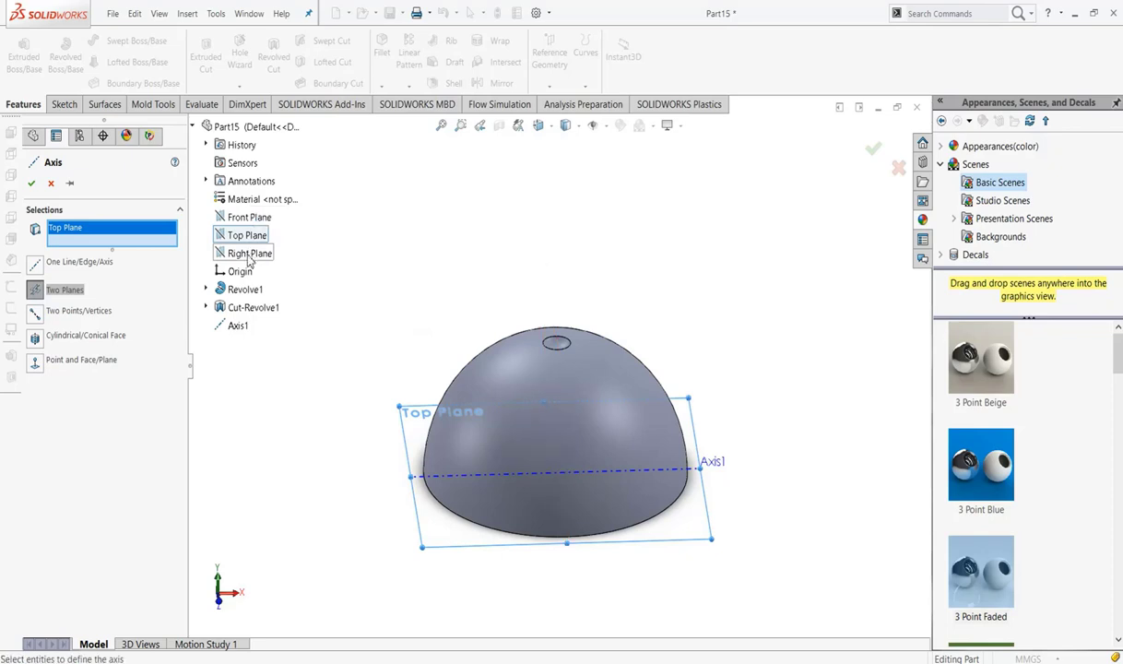
{"action": "left_click", "coordinate": [249, 253]}
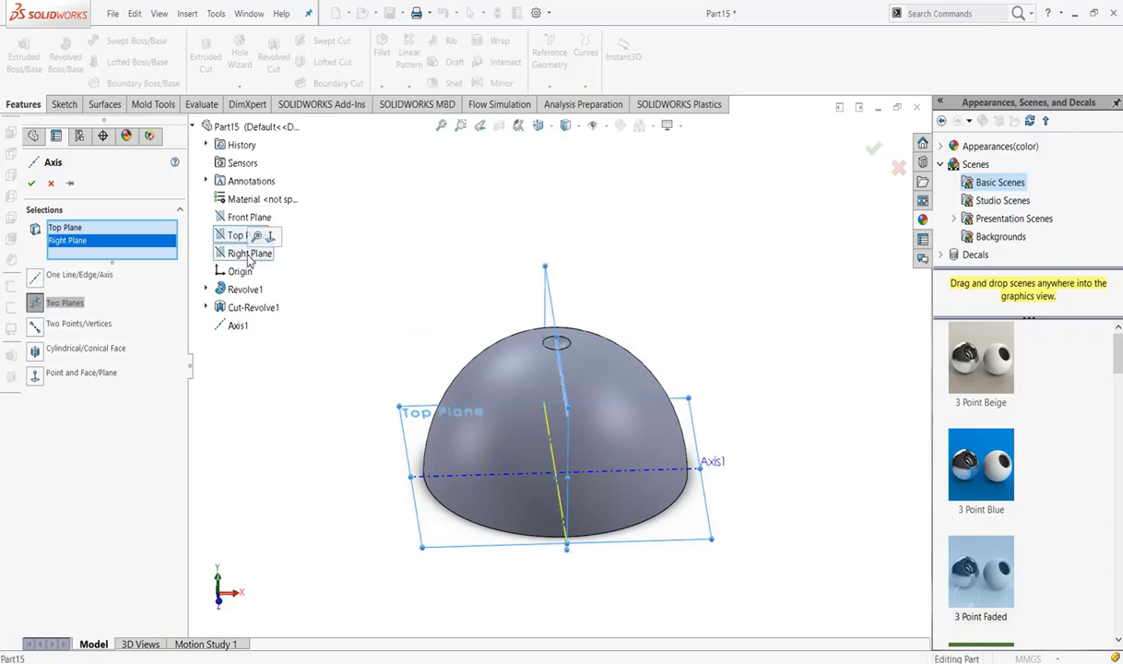
{"action": "left_click", "coordinate": [31, 185]}
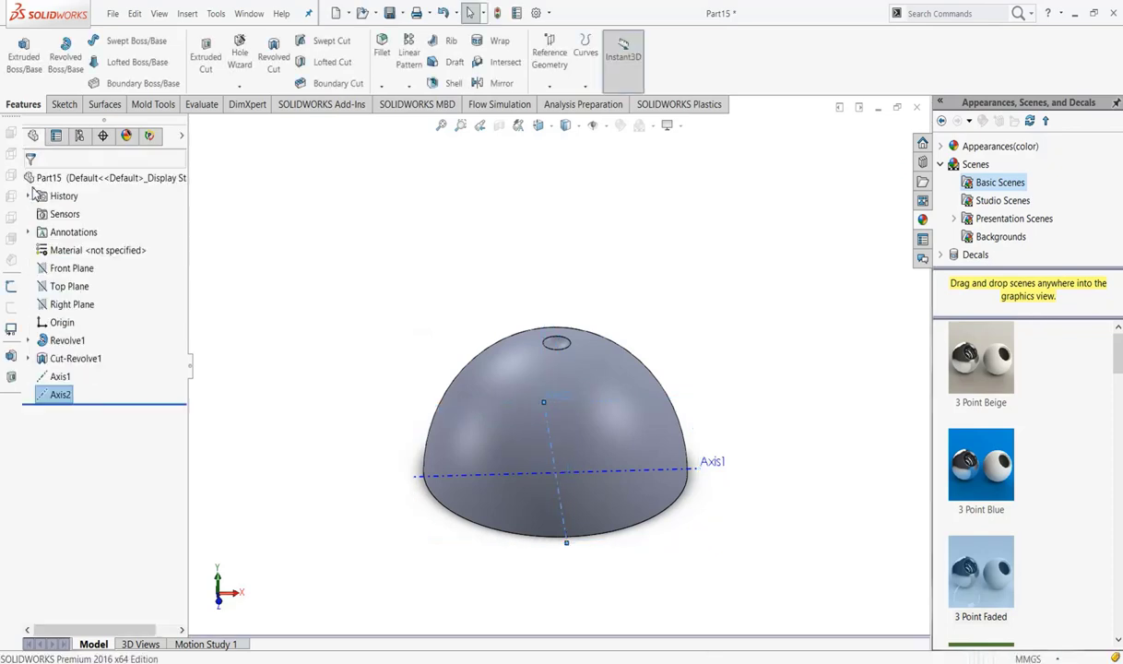
Step: Create Axis3 from Front Plane and Right Plane, replacing a mistaken Top Plane pick
{"action": "left_click", "coordinate": [551, 87]}
{"action": "left_click", "coordinate": [554, 116]}
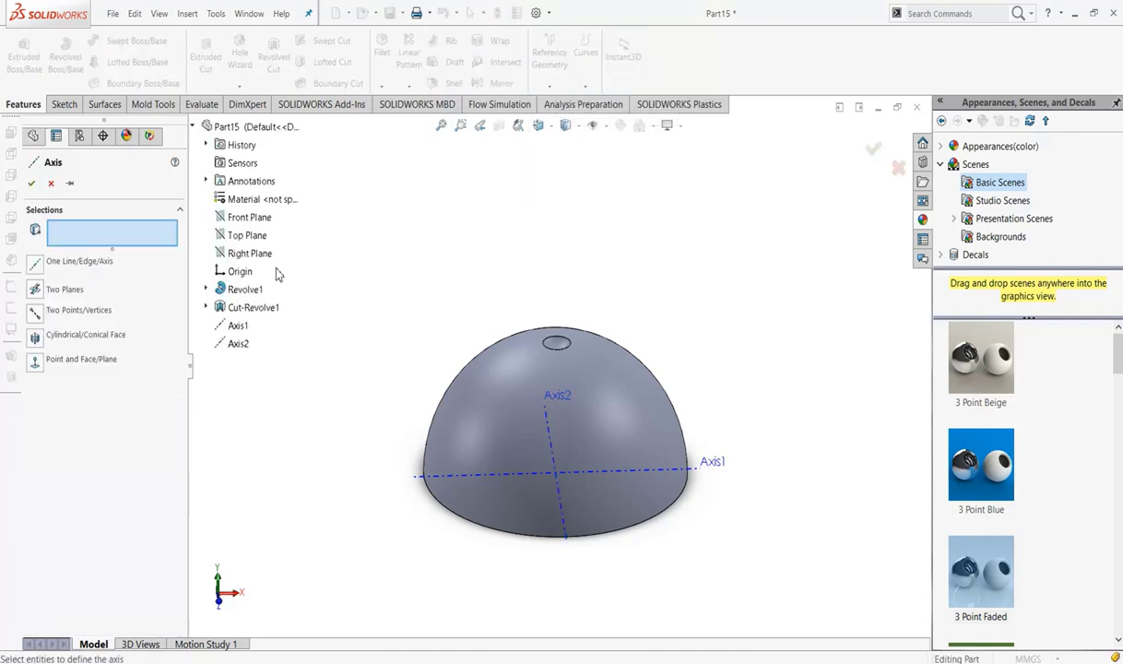
{"action": "left_click", "coordinate": [246, 221]}
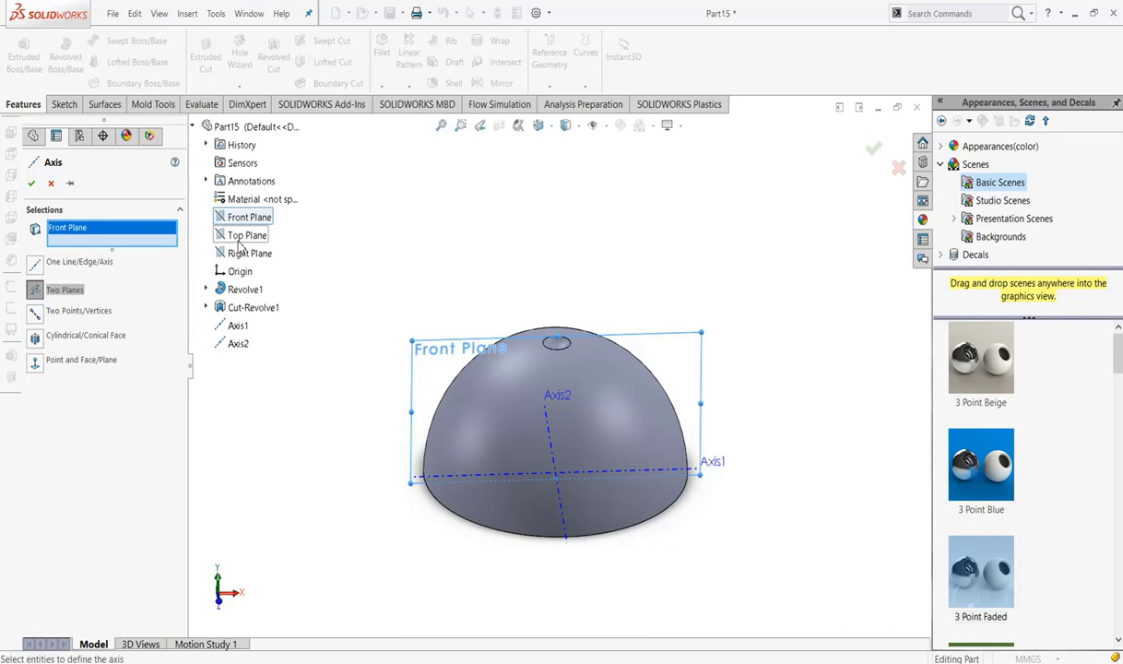
{"action": "left_click", "coordinate": [239, 239]}
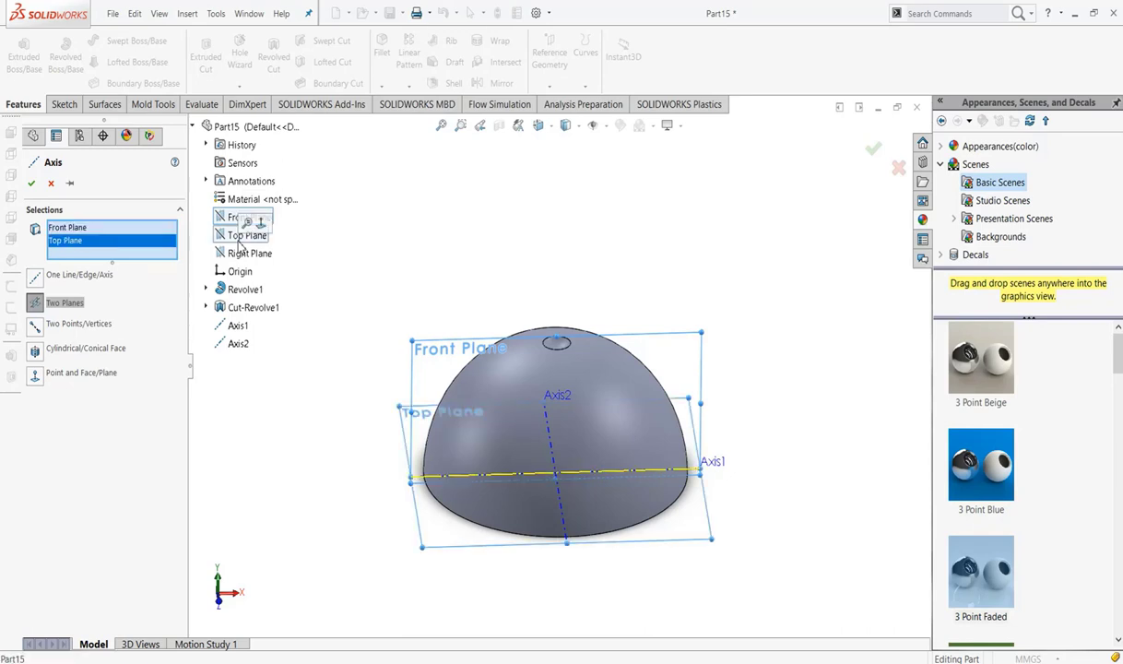
{"action": "right_click", "coordinate": [78, 242]}
{"action": "left_click", "coordinate": [92, 262]}
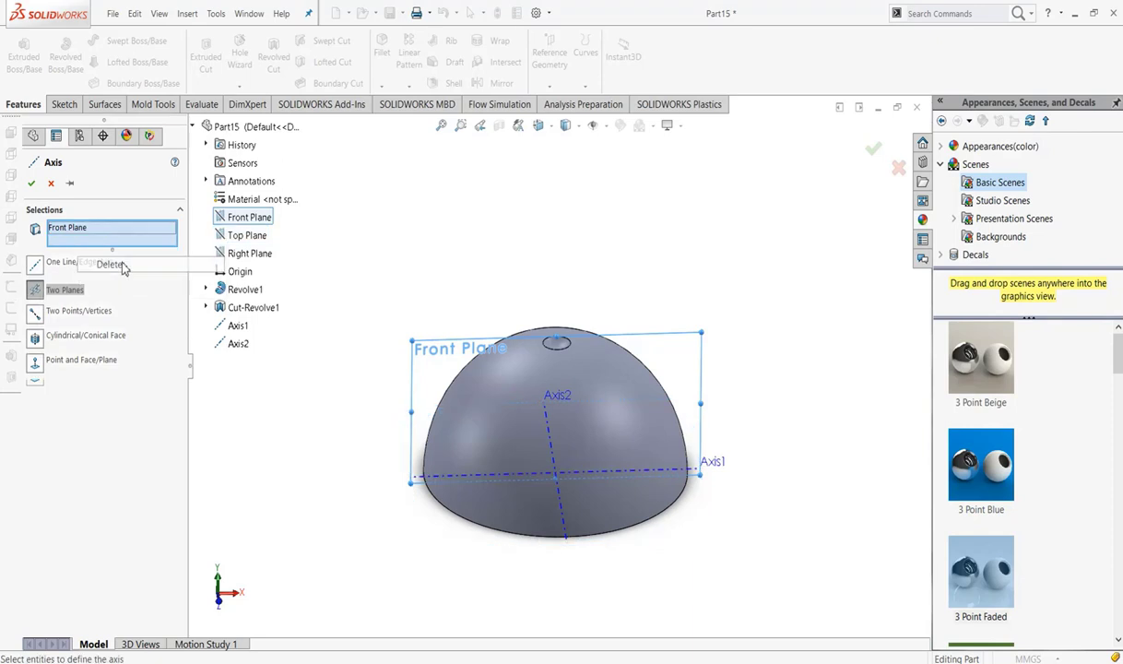
{"action": "left_click", "coordinate": [257, 261]}
{"action": "left_click", "coordinate": [32, 184]}
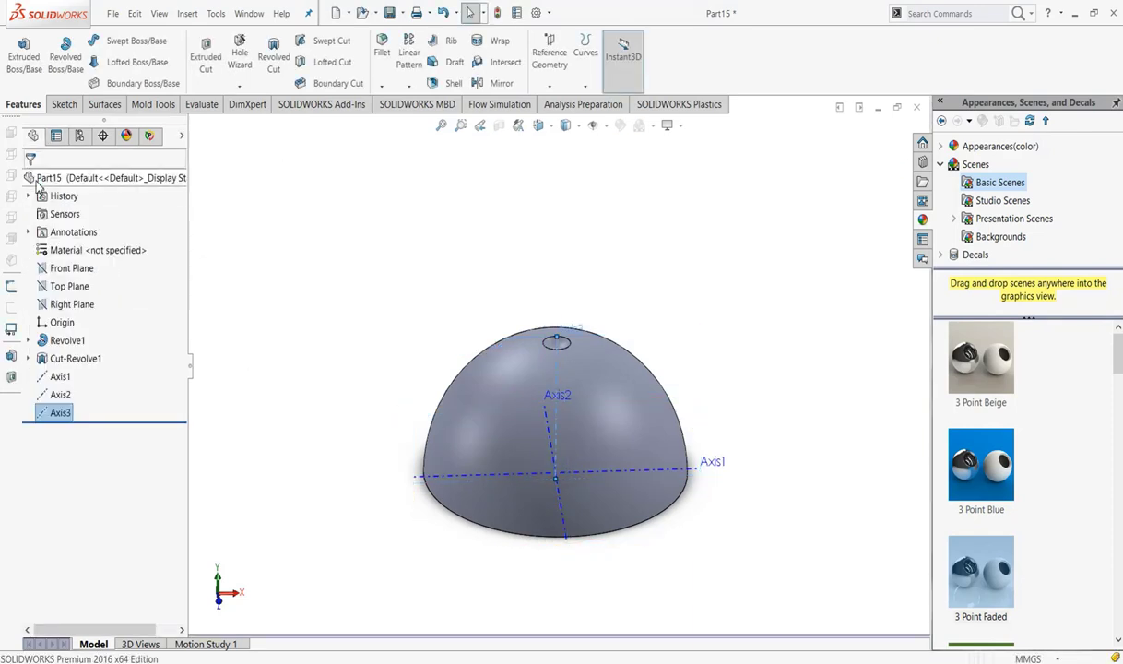
{"action": "middle_click_drag", "start_coordinate": [758, 319], "coordinate": [730, 297]}
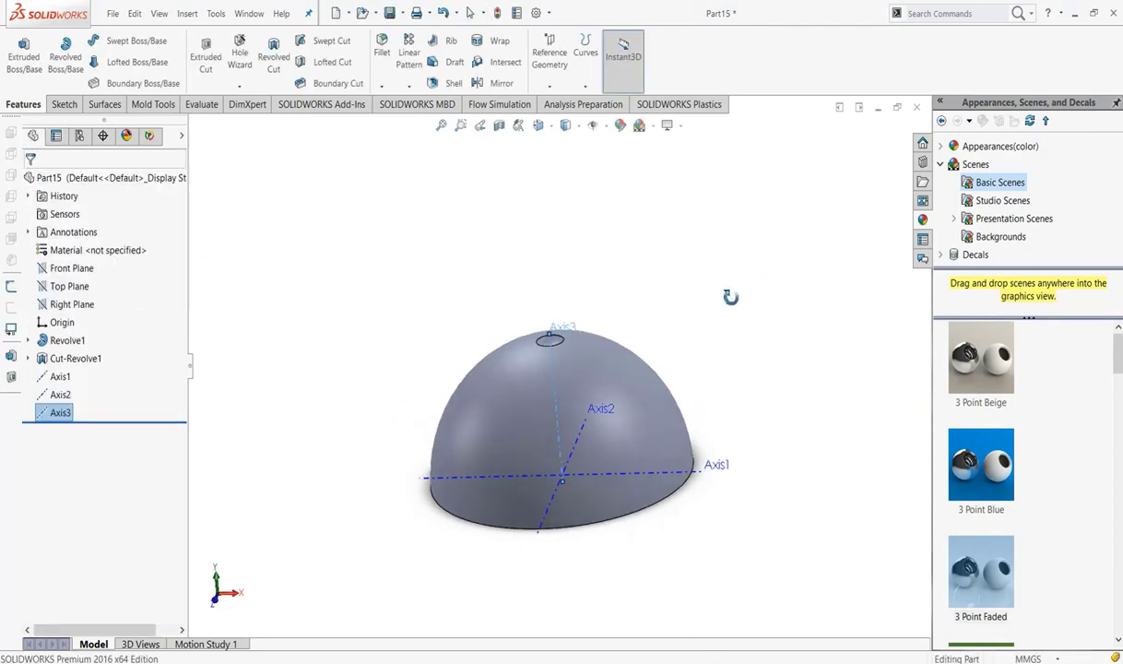
Step: Circular-pattern Cut-Revolve1 about Axis1 at 15° with 2 instances, adding a second dimple
{"action": "left_click", "coordinate": [408, 86]}
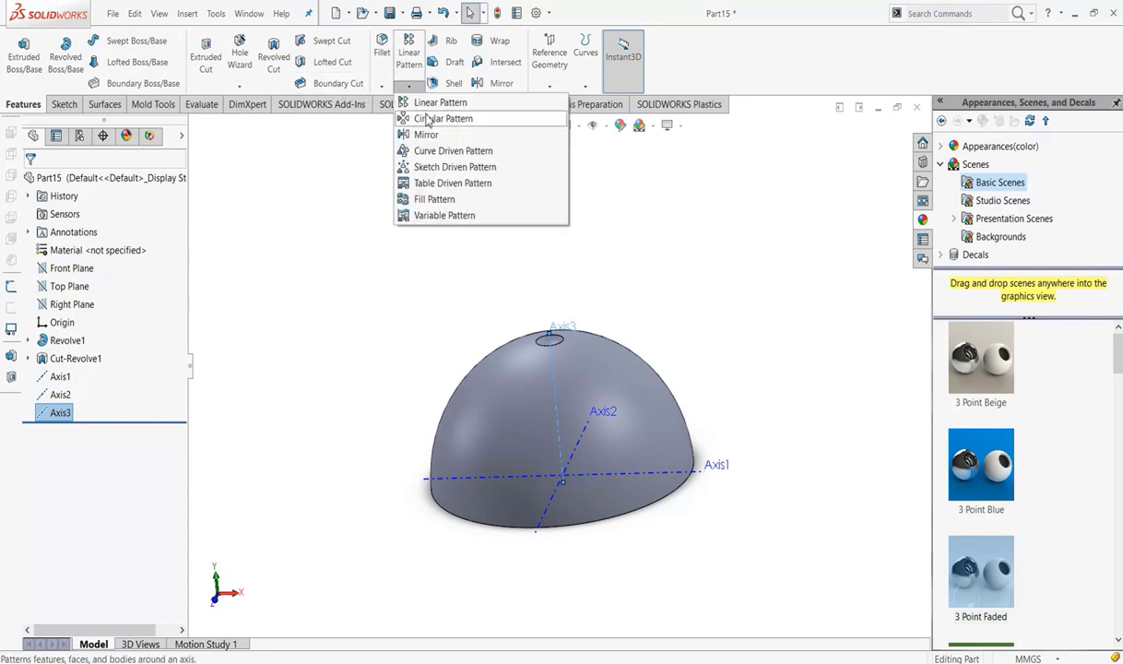
{"action": "left_click", "coordinate": [427, 121]}
{"action": "mouse_move", "coordinate": [692, 238]}
{"action": "middle_mouse_down"}
{"action": "mouse_move", "coordinate": [719, 251]}
{"action": "mouse_move", "coordinate": [667, 238]}
{"action": "middle_mouse_up"}
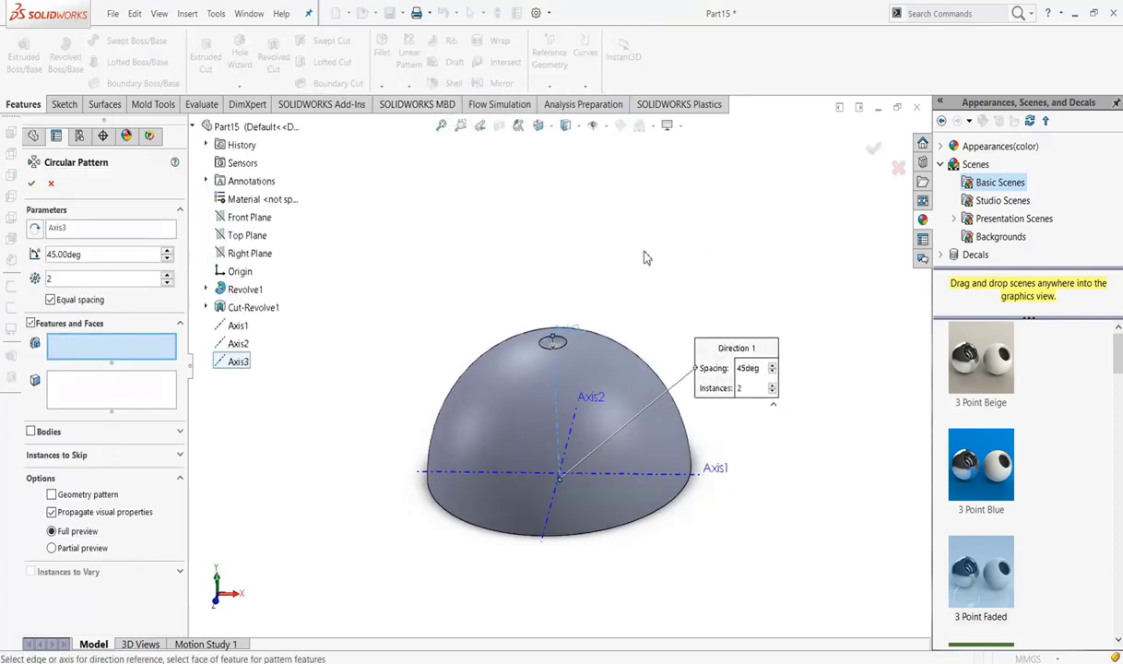
{"action": "double_click", "coordinate": [96, 254]}
{"action": "type", "text": "15"}
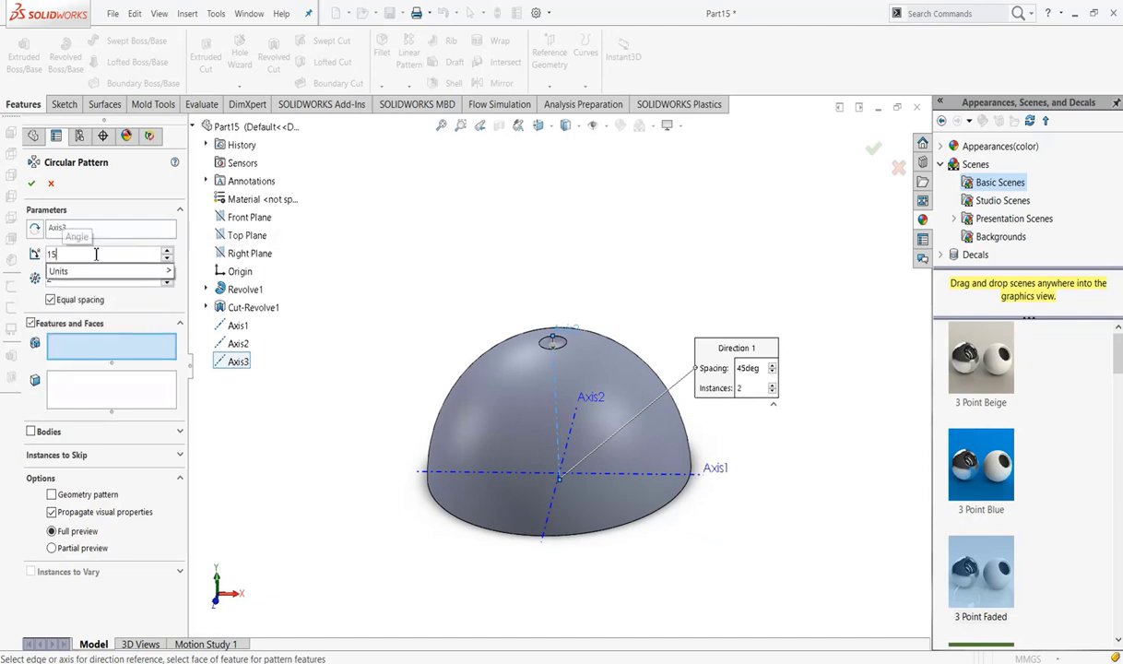
{"action": "key", "text": "Return"}
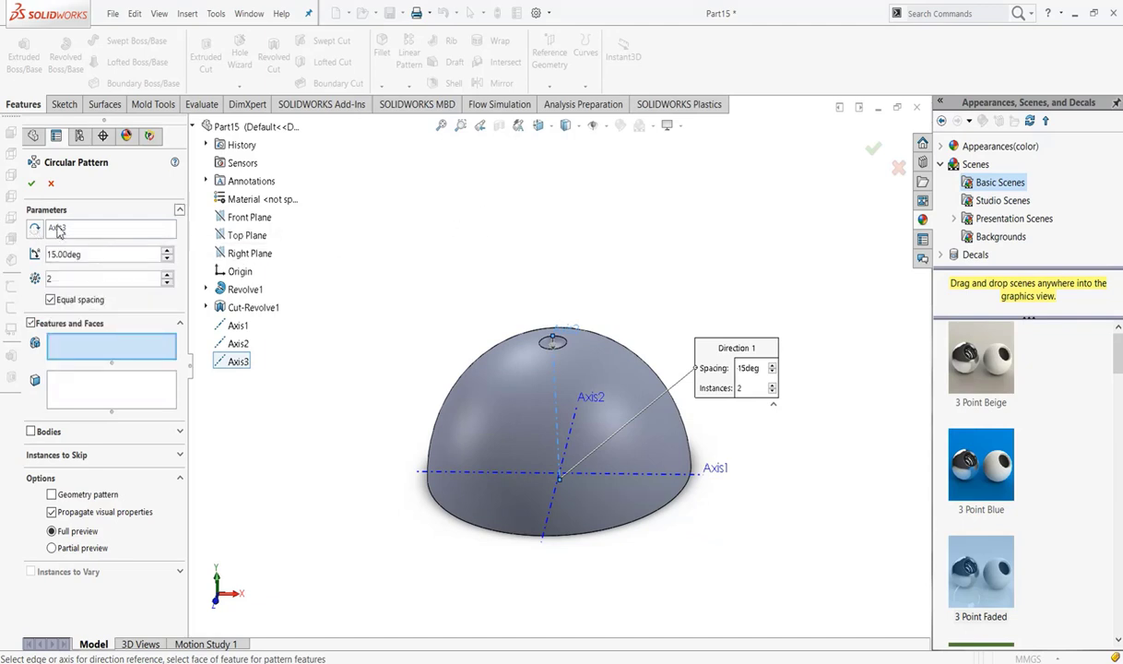
{"action": "right_click", "coordinate": [60, 227]}
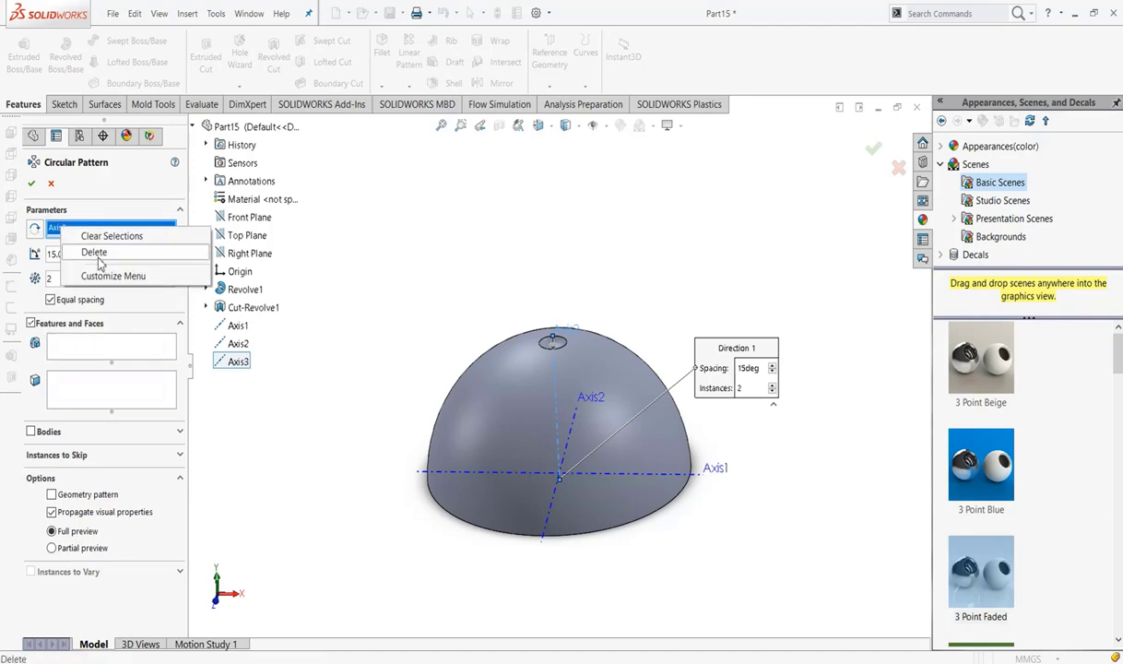
{"action": "left_click", "coordinate": [97, 256]}
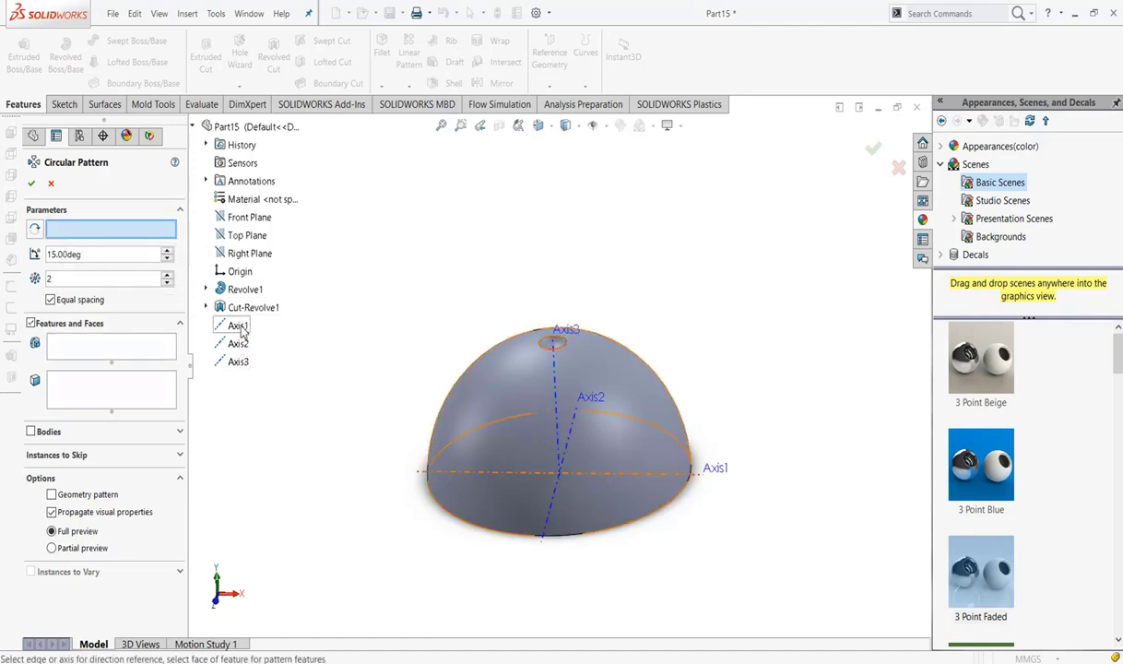
{"action": "left_click", "coordinate": [239, 328]}
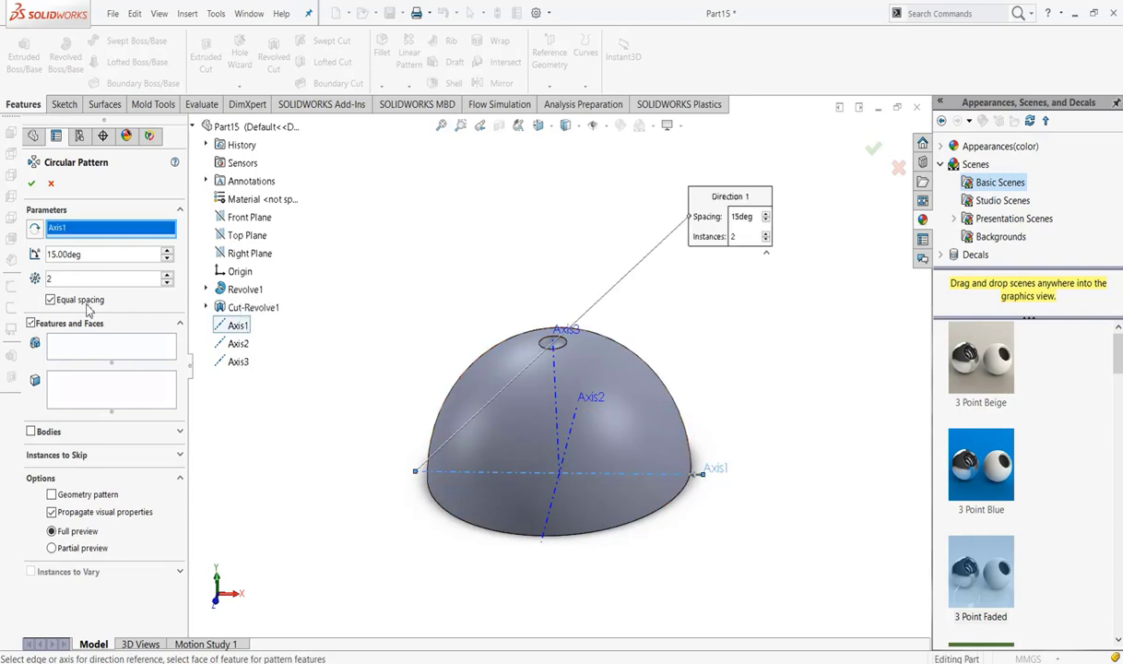
{"action": "left_click", "coordinate": [91, 351]}
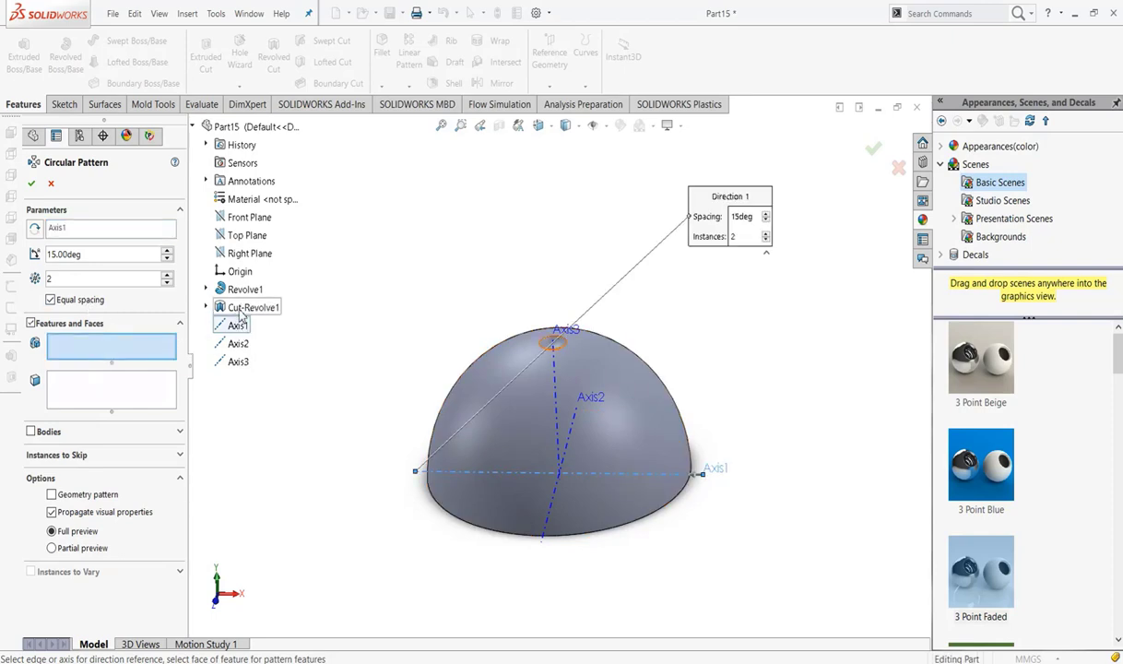
{"action": "left_click", "coordinate": [244, 307]}
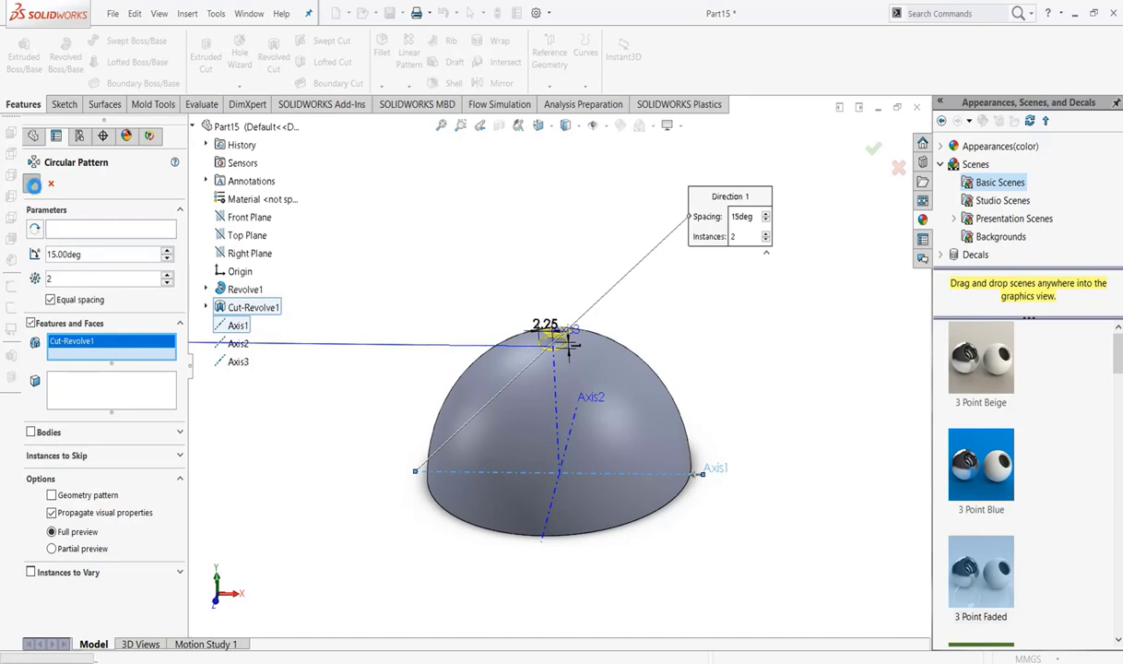
{"action": "left_click", "coordinate": [31, 183]}
{"action": "mouse_move", "coordinate": [759, 440]}
{"action": "middle_mouse_down"}
{"action": "mouse_move", "coordinate": [644, 417]}
{"action": "mouse_move", "coordinate": [690, 502]}
{"action": "middle_mouse_up"}
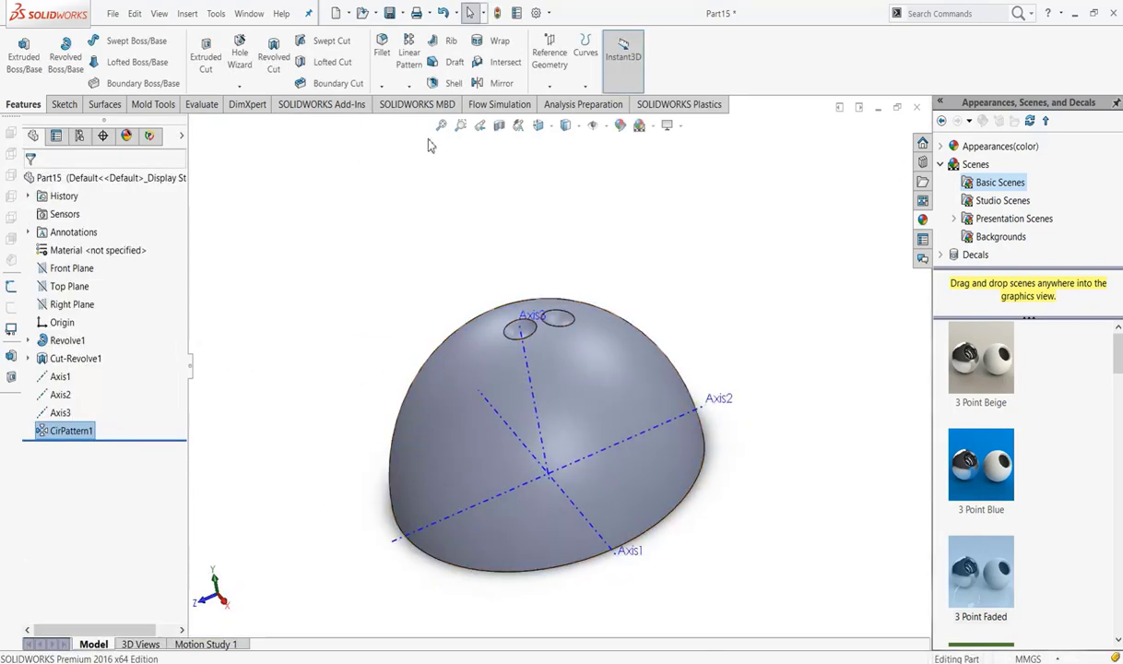
Step: Set up a new circular pattern about Axis1 of Cut-Revolve1 instead of CirPattern1
{"action": "left_click", "coordinate": [409, 86]}
{"action": "left_click", "coordinate": [426, 121]}
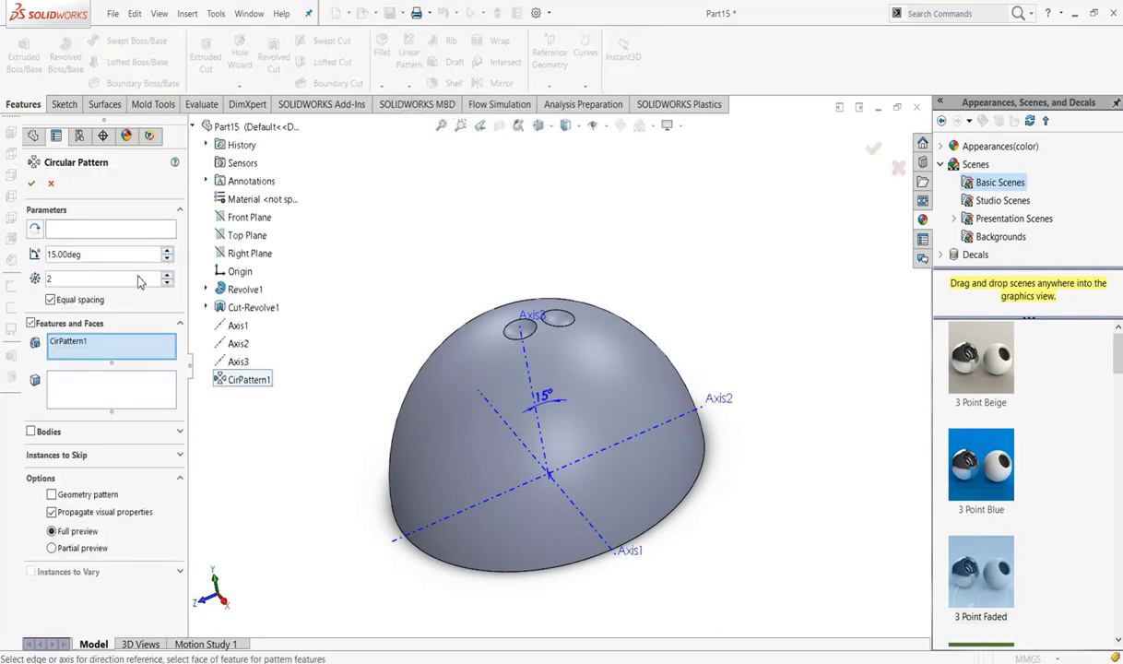
{"action": "key", "text": "BackSpace"}
{"action": "key", "text": "BackSpace"}
{"action": "key", "text": "BackSpace"}
{"action": "key", "text": "BackSpace"}
{"action": "type", "text": "45"}
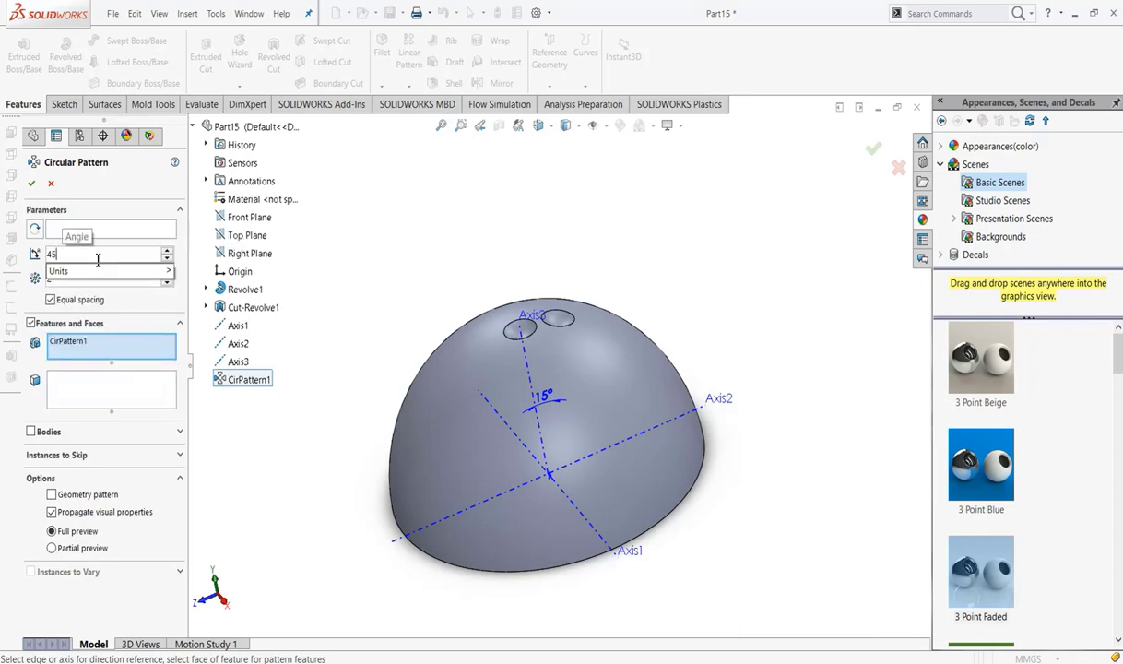
{"action": "left_click", "coordinate": [120, 228]}
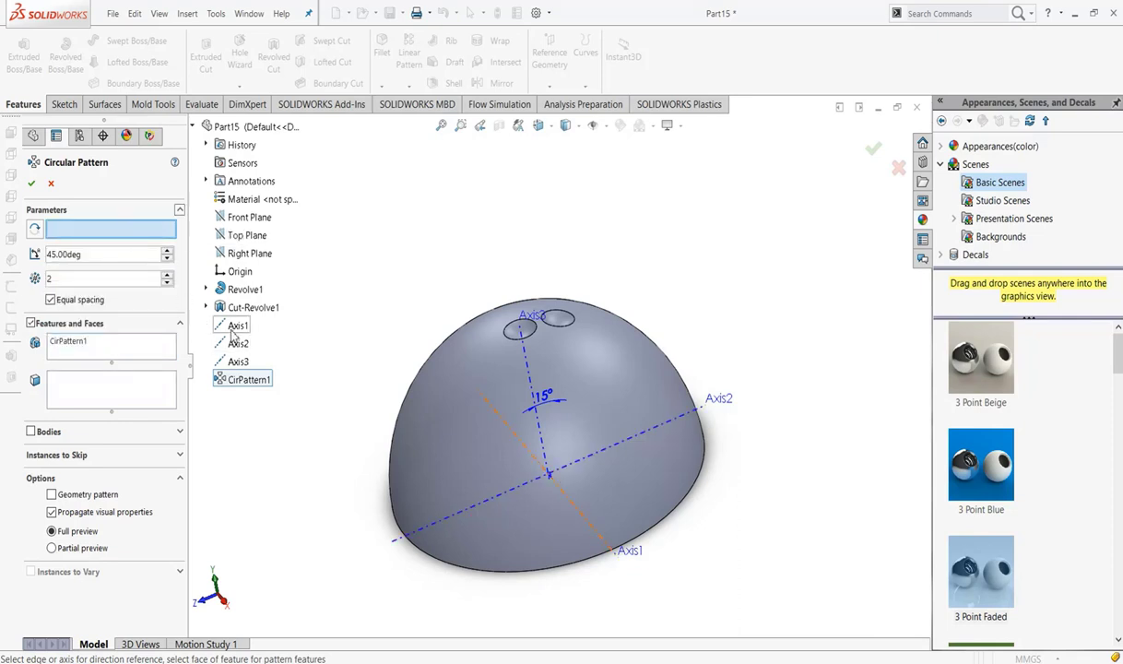
{"action": "left_click", "coordinate": [236, 327]}
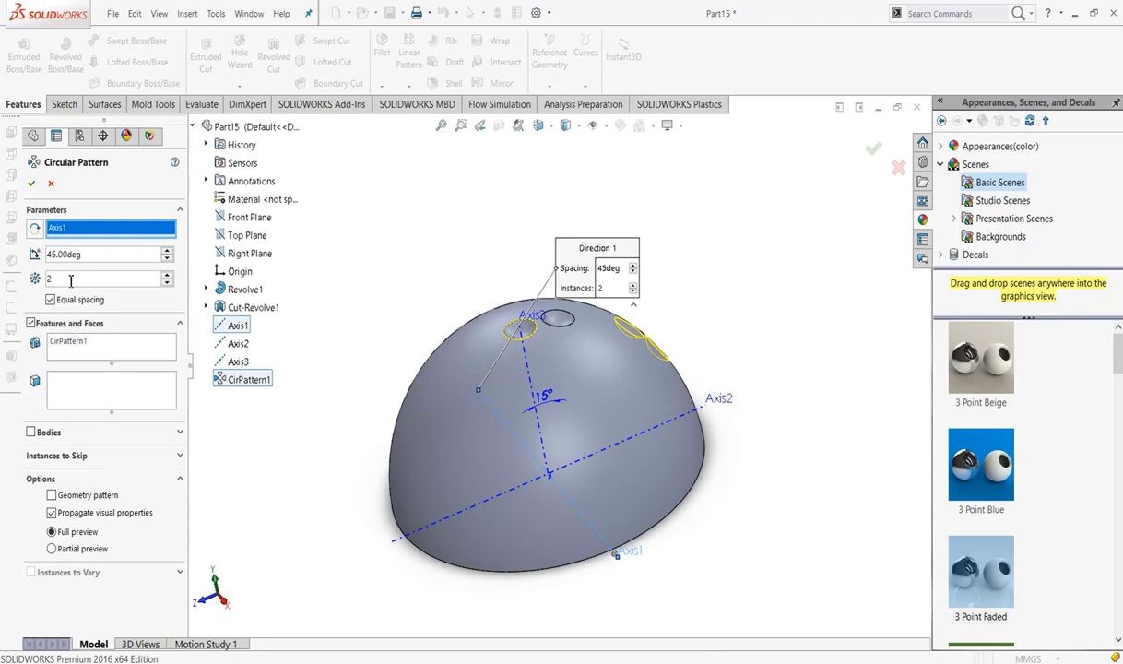
{"action": "right_click", "coordinate": [73, 351]}
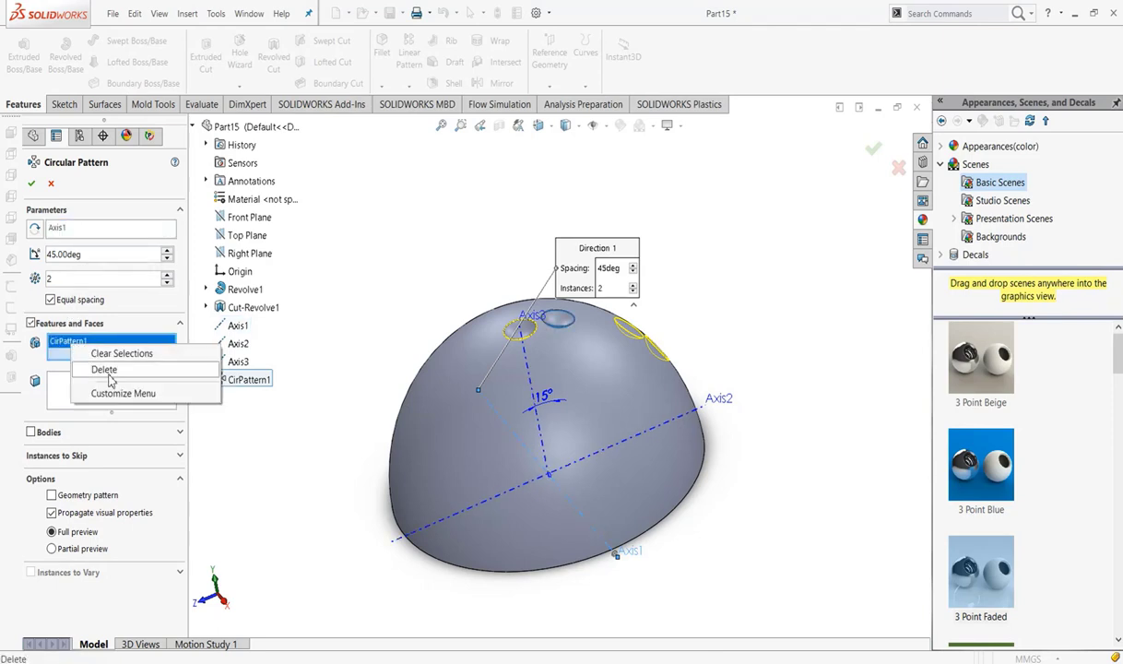
{"action": "left_click", "coordinate": [102, 371]}
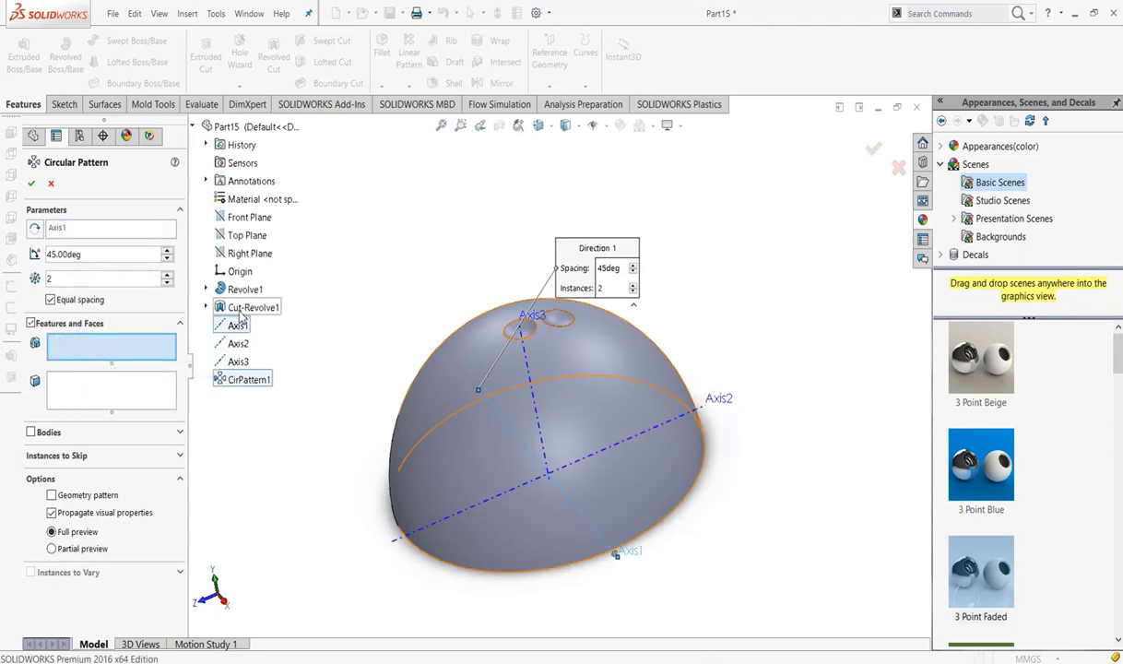
{"action": "left_click", "coordinate": [242, 310]}
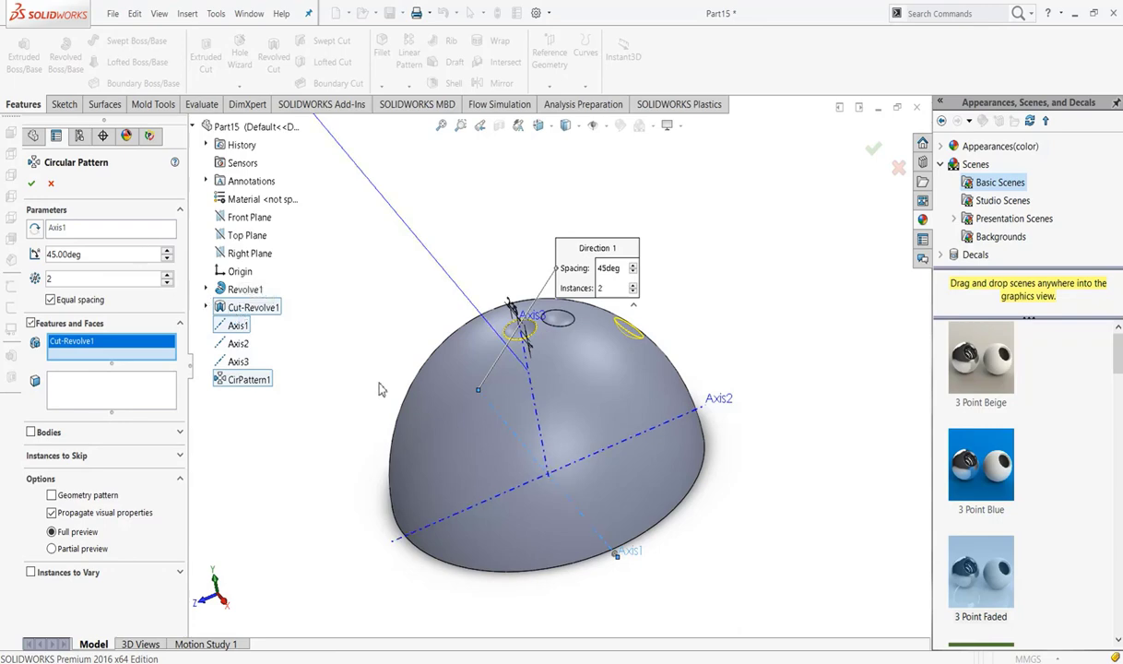
Step: Correct the pattern angle to 30° and accept it as CirPattern2
{"action": "mouse_move", "coordinate": [514, 438]}
{"action": "middle_mouse_down"}
{"action": "mouse_move", "coordinate": [545, 427]}
{"action": "mouse_move", "coordinate": [591, 376]}
{"action": "middle_mouse_up"}
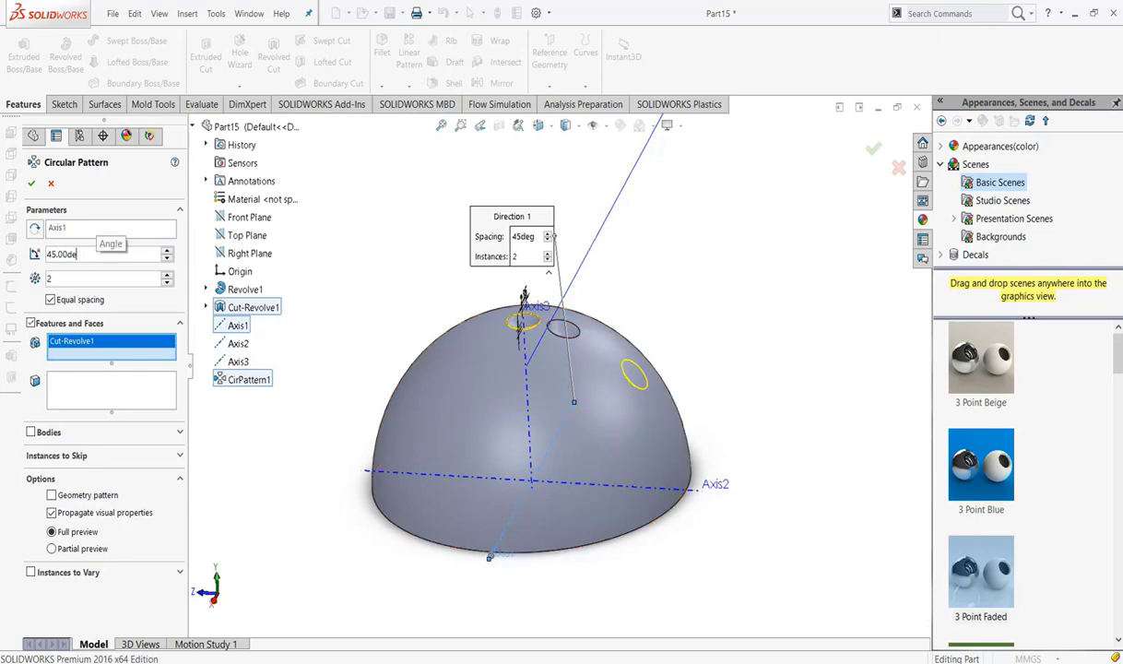
{"action": "double_click", "coordinate": [92, 253]}
{"action": "type", "text": "30"}
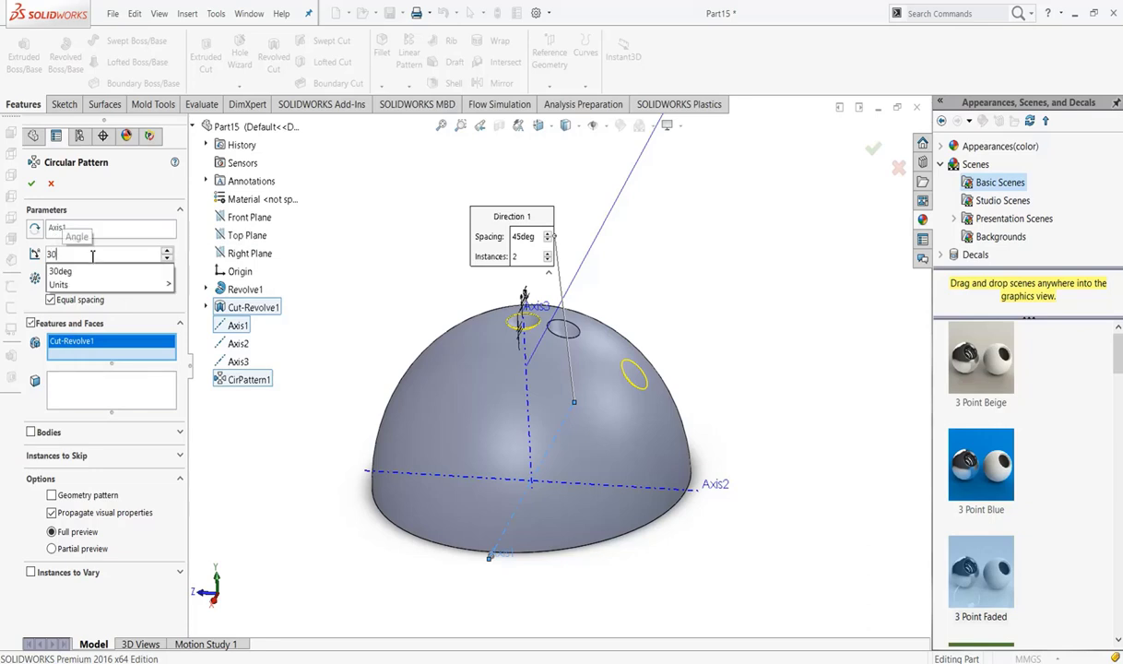
{"action": "key", "text": "Return"}
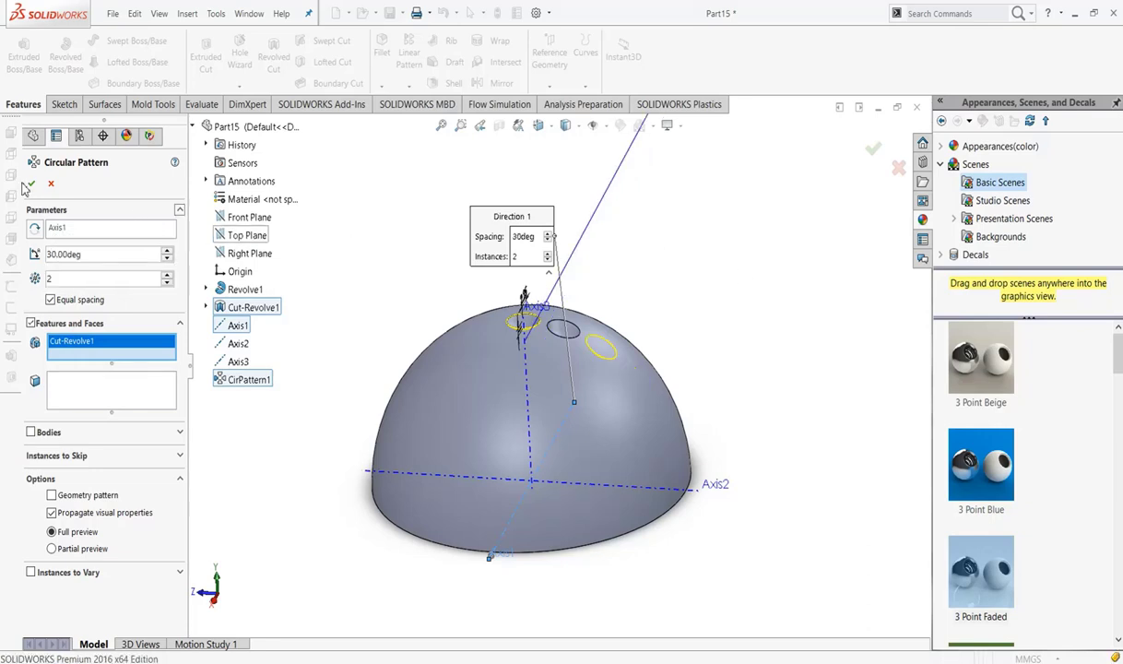
{"action": "left_click", "coordinate": [29, 184]}
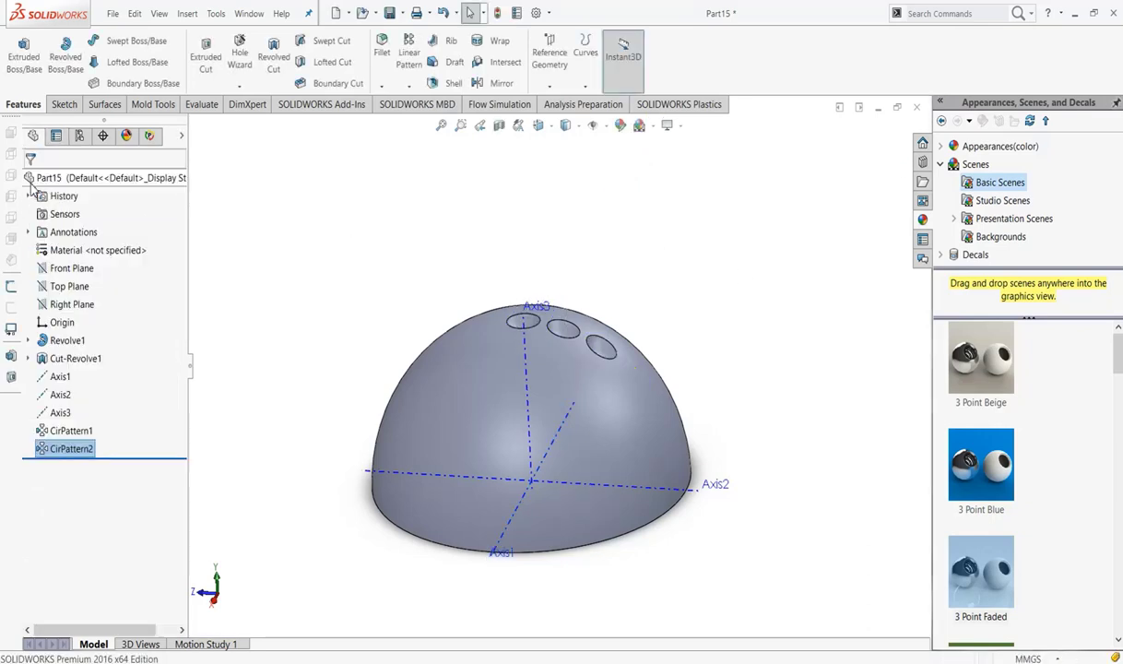
Step: Circular-pattern Cut-Revolve1 at 45° about Axis1, replacing CirPattern2 as the patterned feature
{"action": "left_click", "coordinate": [408, 85]}
{"action": "left_click", "coordinate": [436, 115]}
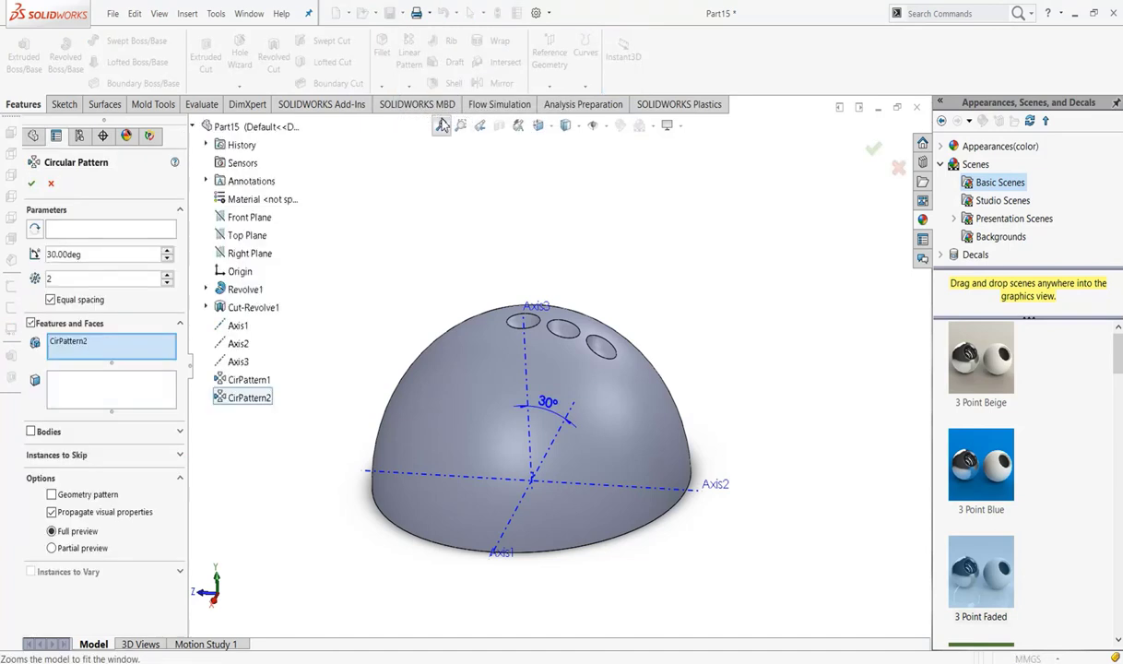
{"action": "right_click", "coordinate": [71, 347]}
{"action": "left_click", "coordinate": [70, 366]}
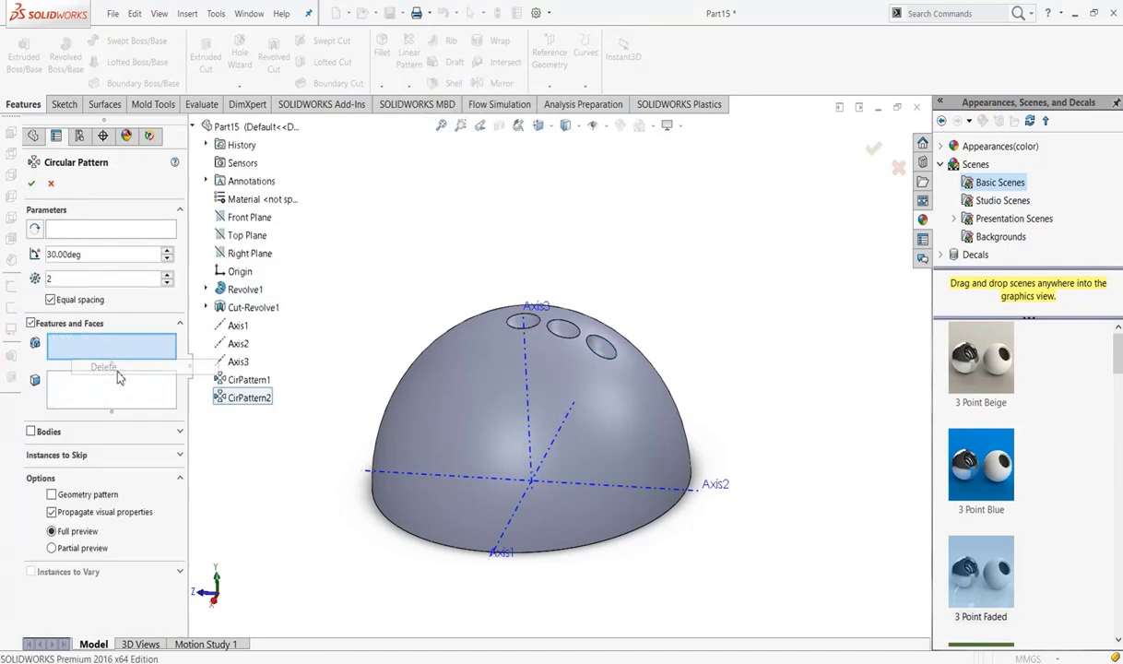
{"action": "left_click", "coordinate": [249, 307]}
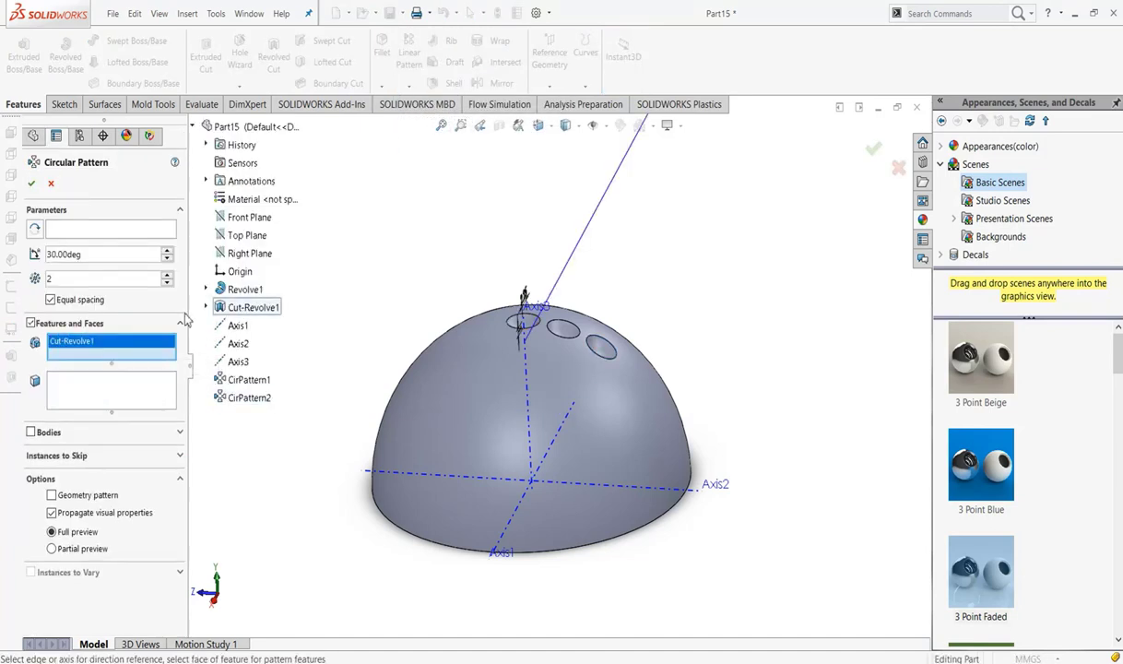
{"action": "double_click", "coordinate": [107, 255]}
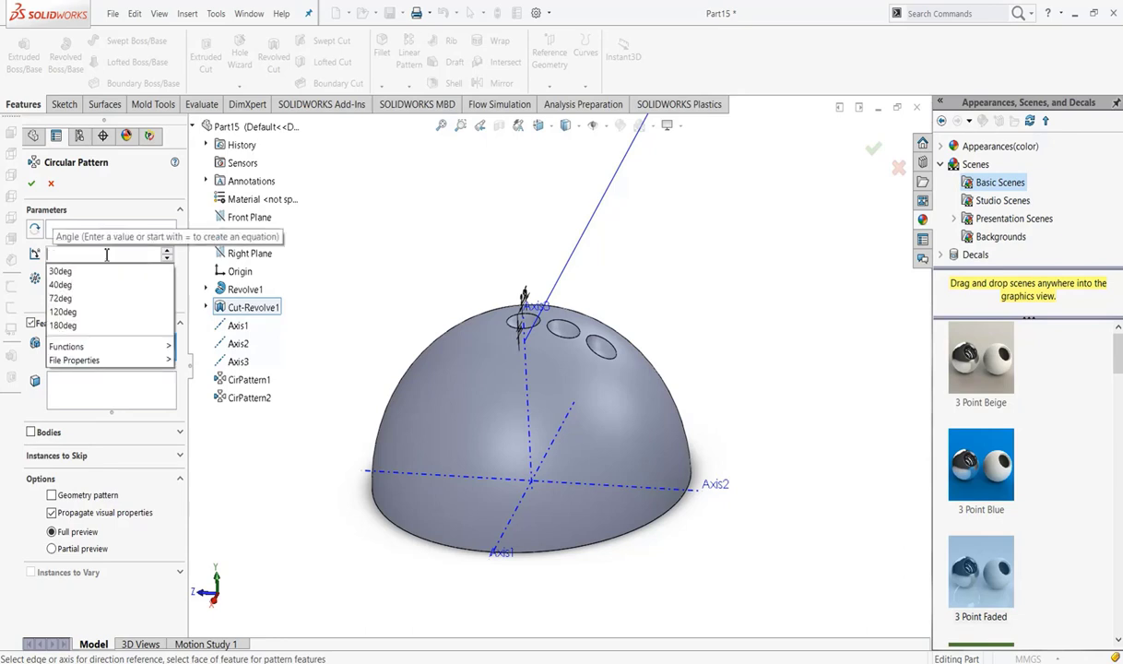
{"action": "type", "text": "45"}
{"action": "left_click", "coordinate": [115, 228]}
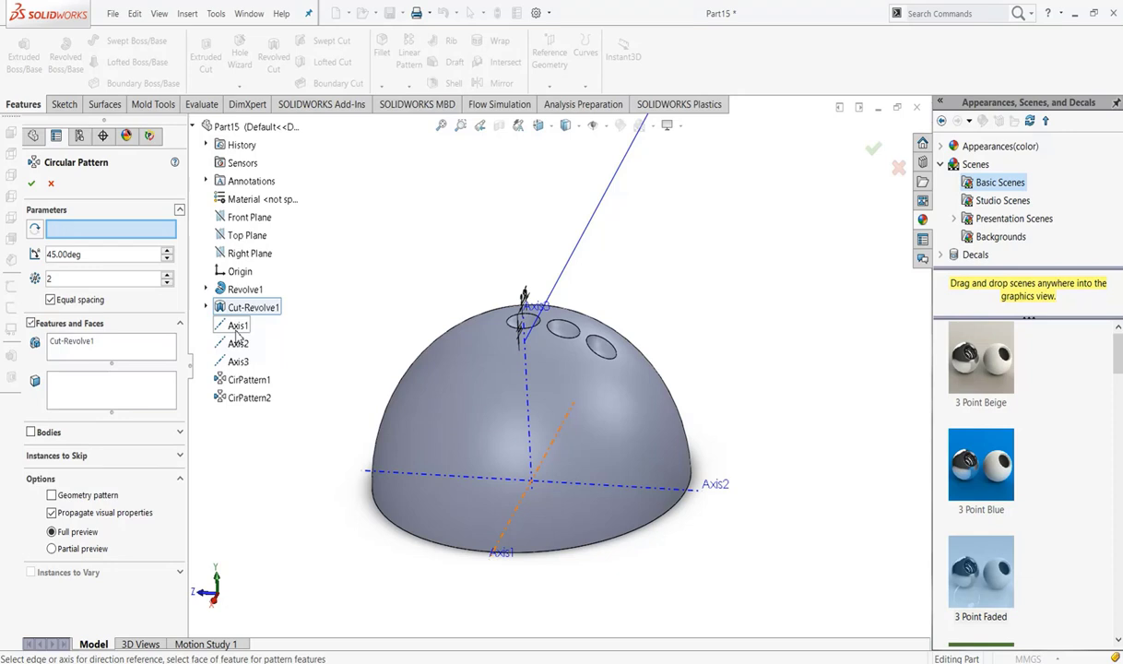
{"action": "left_click", "coordinate": [237, 328]}
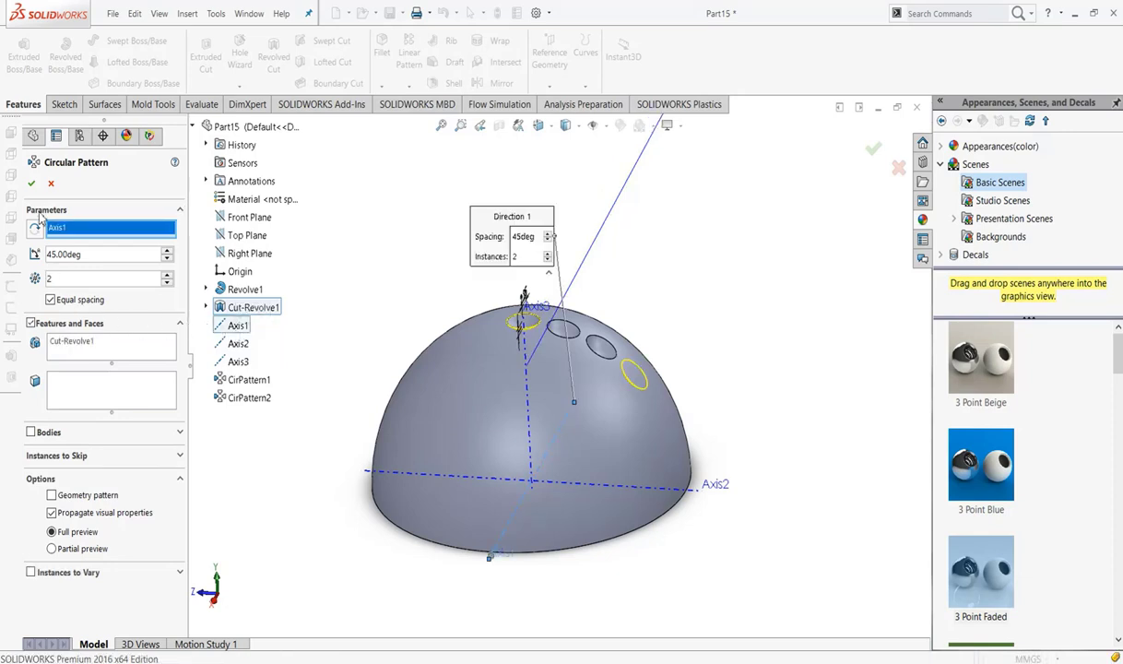
{"action": "left_click", "coordinate": [31, 184]}
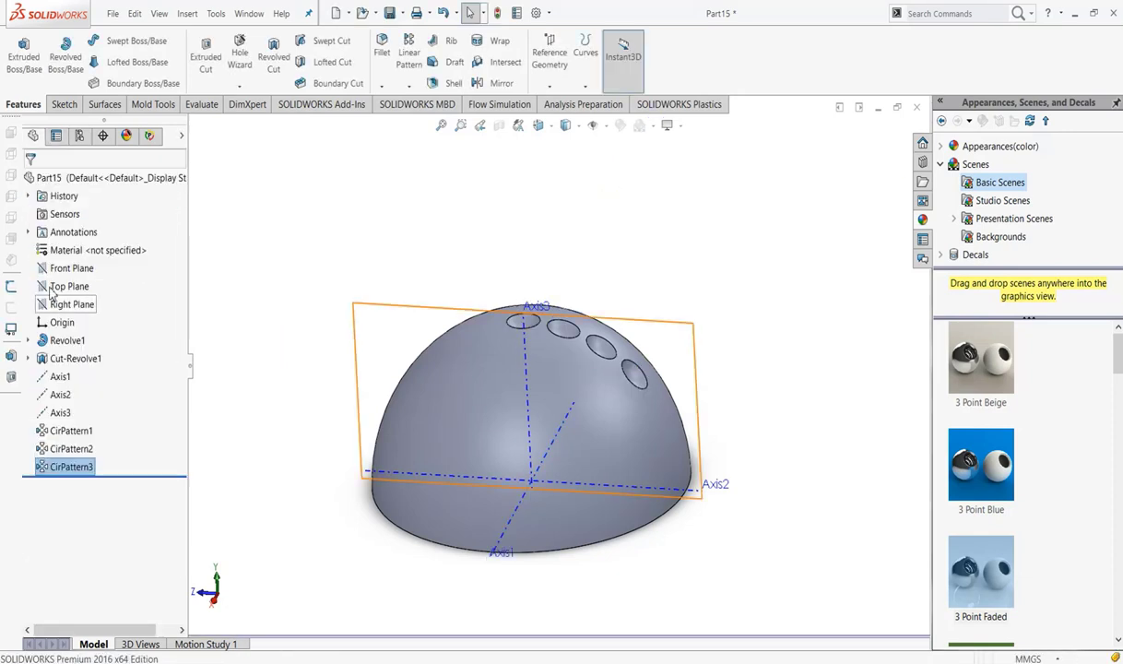
{"action": "left_click", "coordinate": [408, 86]}
Step: Pattern Cut-Revolve1 at 60° about Axis1 in place of CirPattern3, creating CirPattern4
{"action": "left_click", "coordinate": [403, 115]}
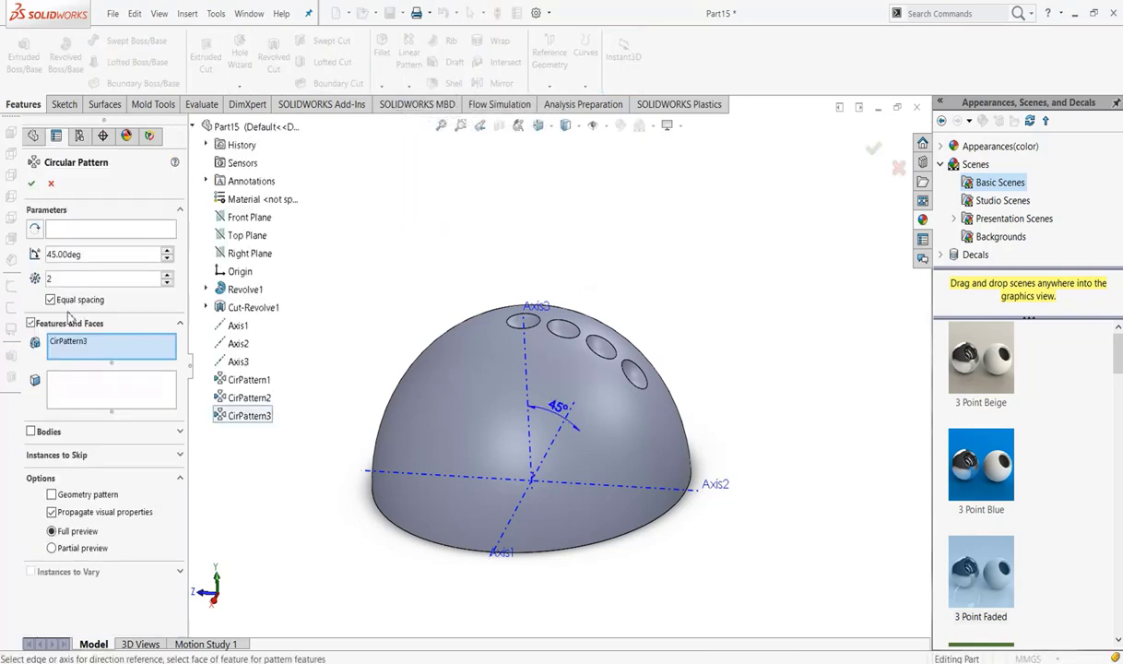
{"action": "right_click", "coordinate": [78, 349]}
{"action": "left_click", "coordinate": [107, 368]}
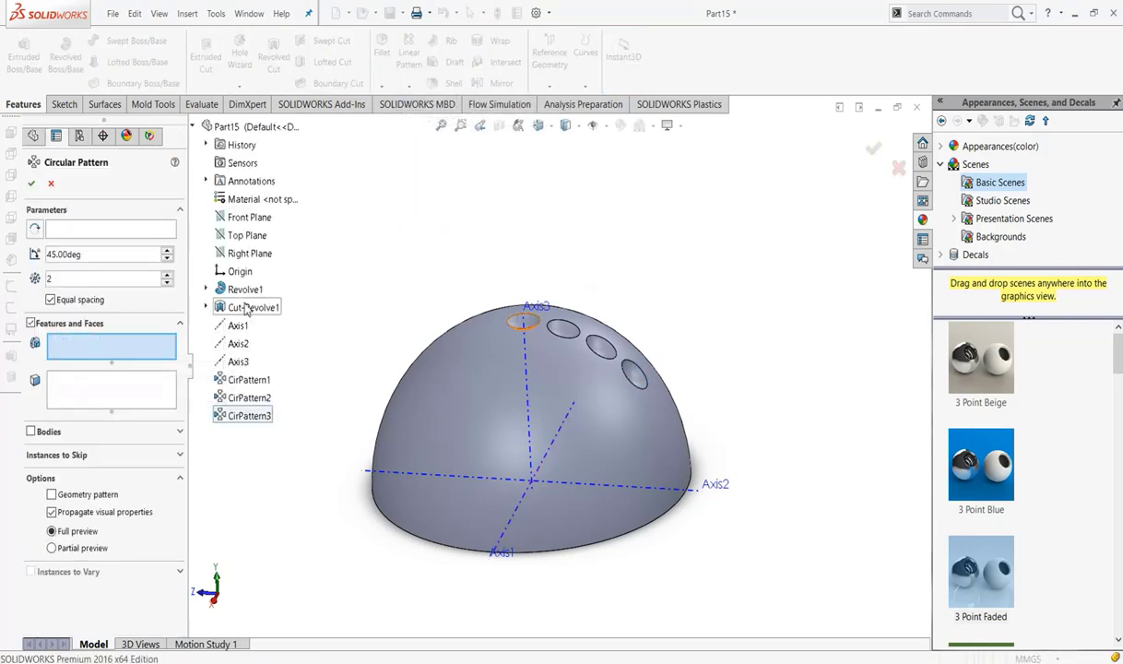
{"action": "left_click", "coordinate": [247, 313]}
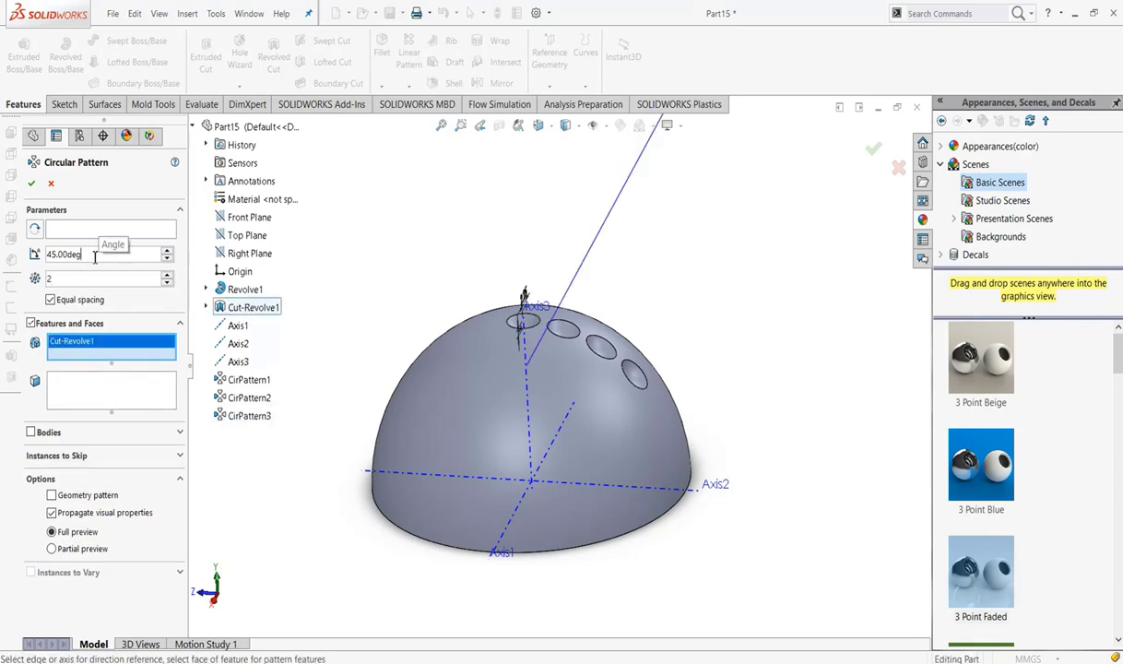
{"action": "double_click", "coordinate": [94, 254]}
{"action": "type", "text": "60"}
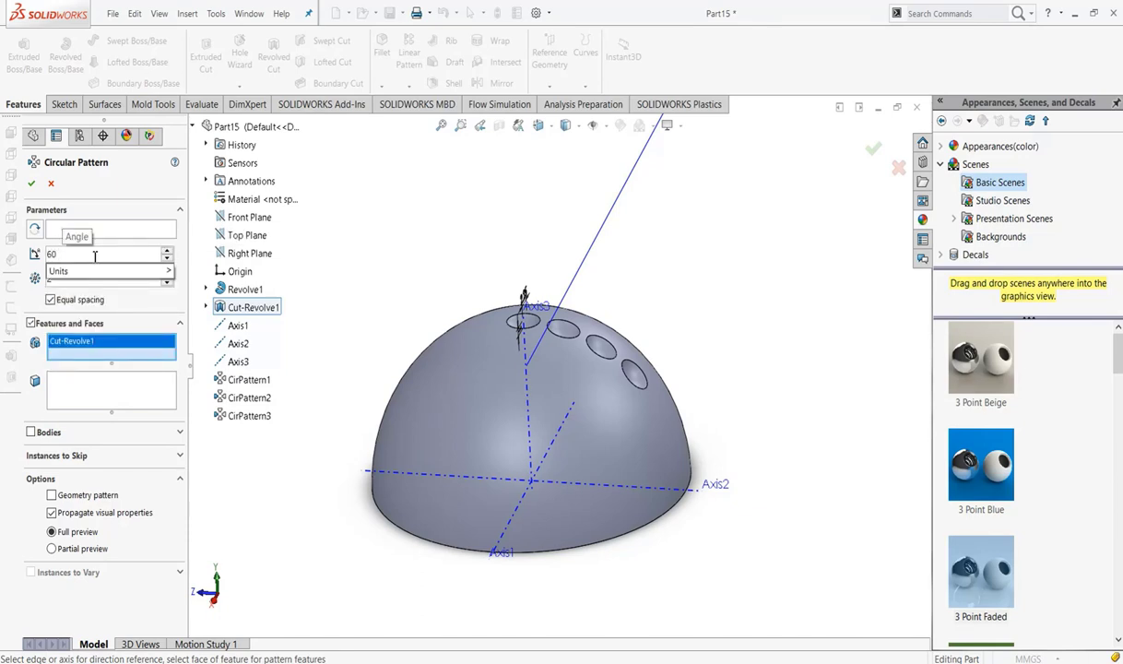
{"action": "left_click", "coordinate": [104, 229]}
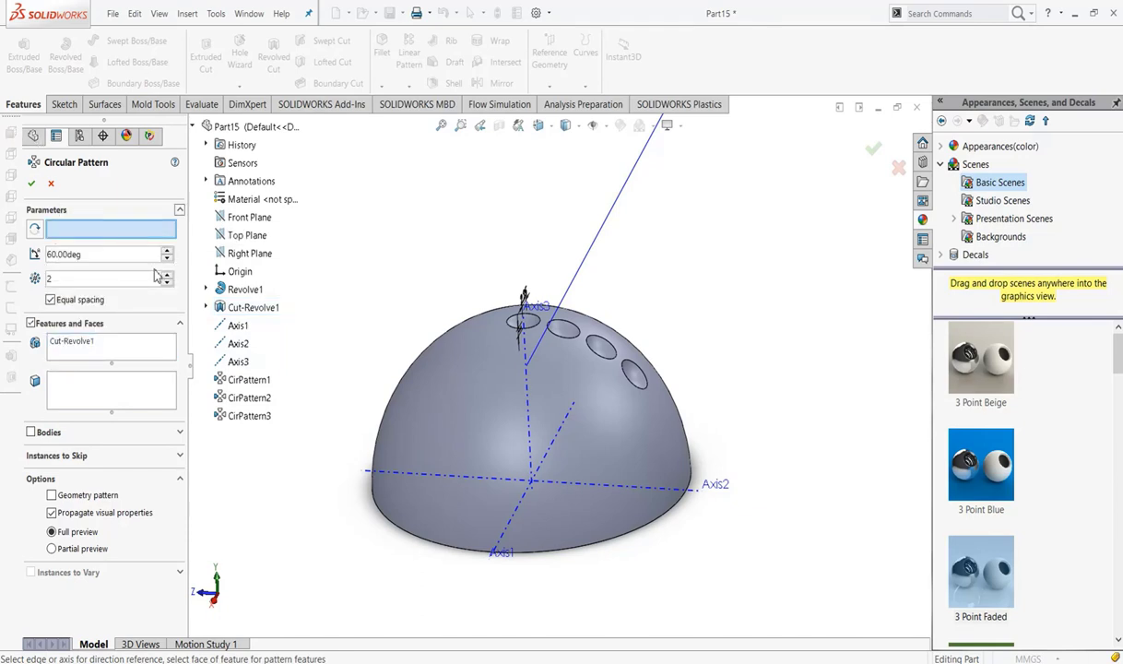
{"action": "left_click", "coordinate": [236, 325]}
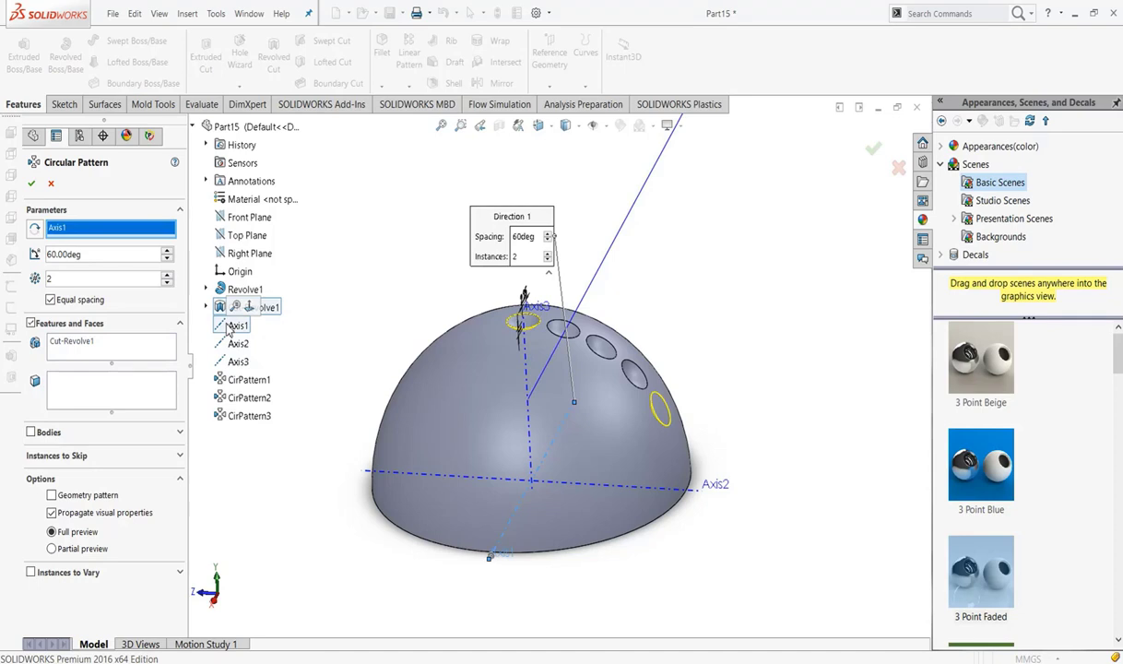
{"action": "left_click", "coordinate": [33, 184]}
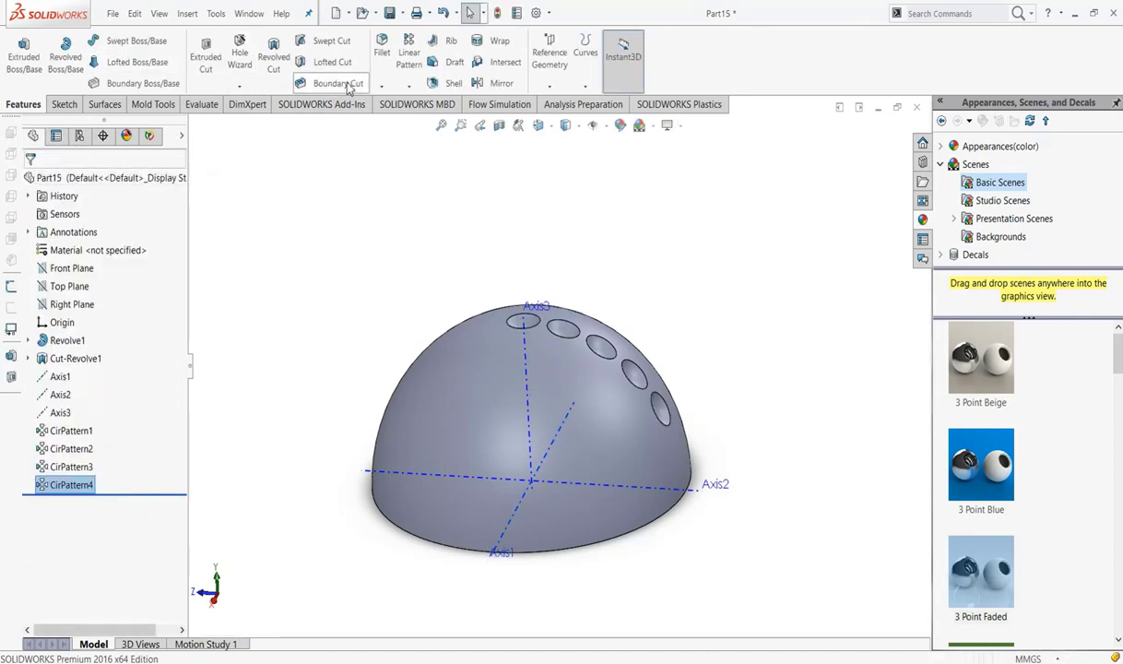
{"action": "left_click", "coordinate": [409, 86]}
Step: Pattern Cut-Revolve1 at 75° about Axis1 in place of CirPattern4, creating CirPattern5
{"action": "left_click", "coordinate": [430, 119]}
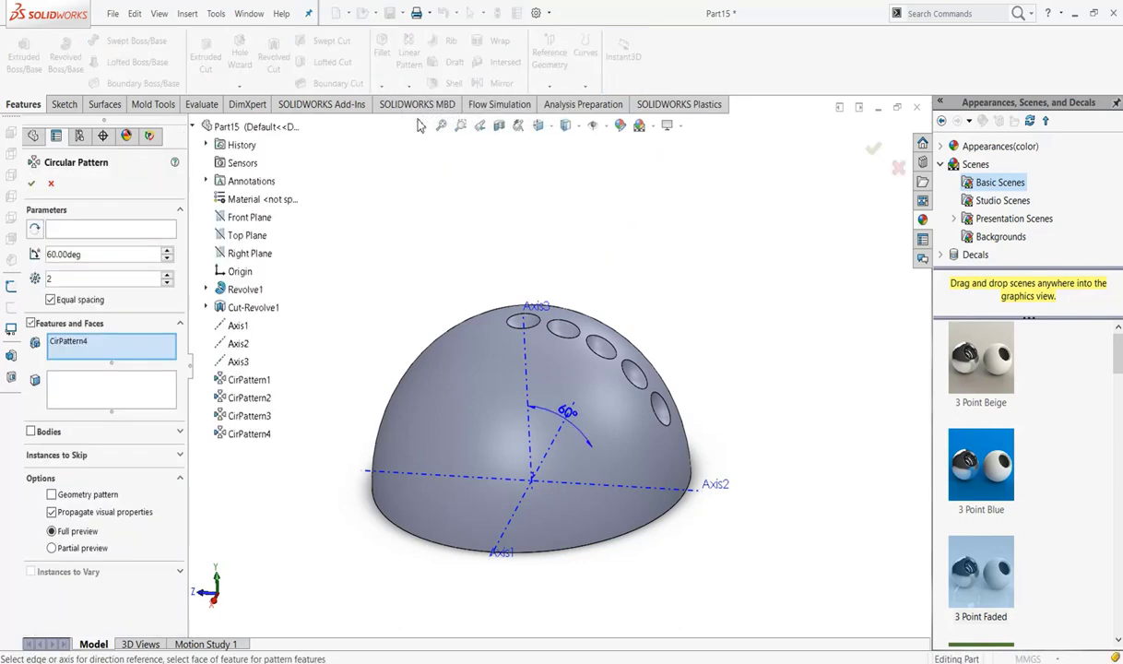
{"action": "right_click", "coordinate": [76, 348]}
{"action": "left_click", "coordinate": [79, 368]}
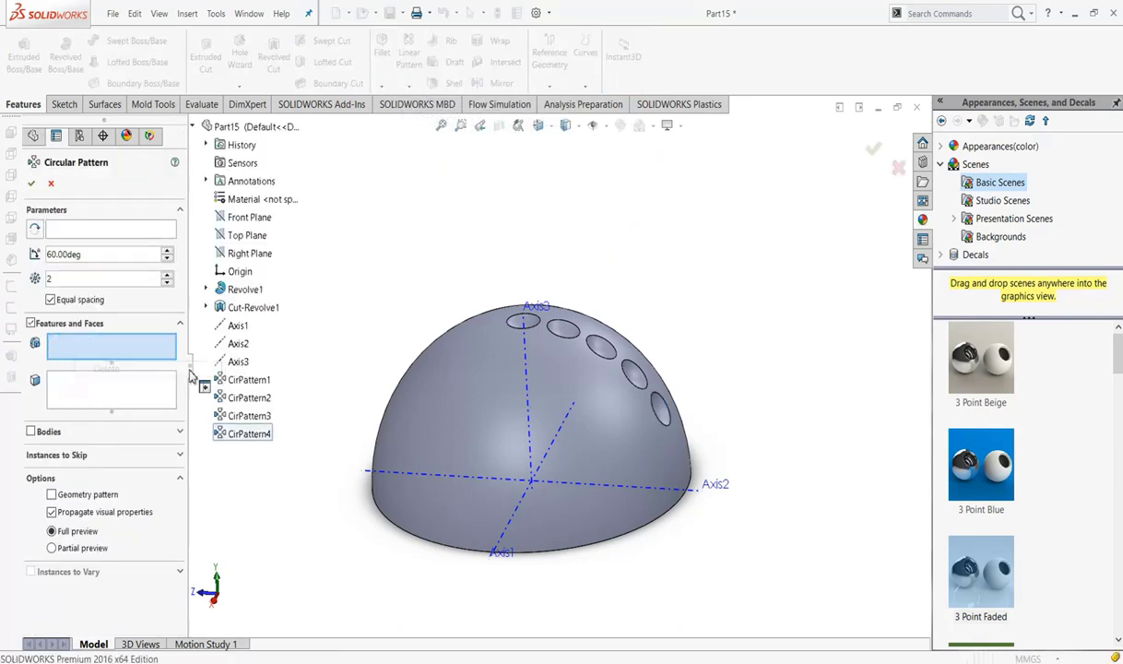
{"action": "left_click", "coordinate": [253, 308]}
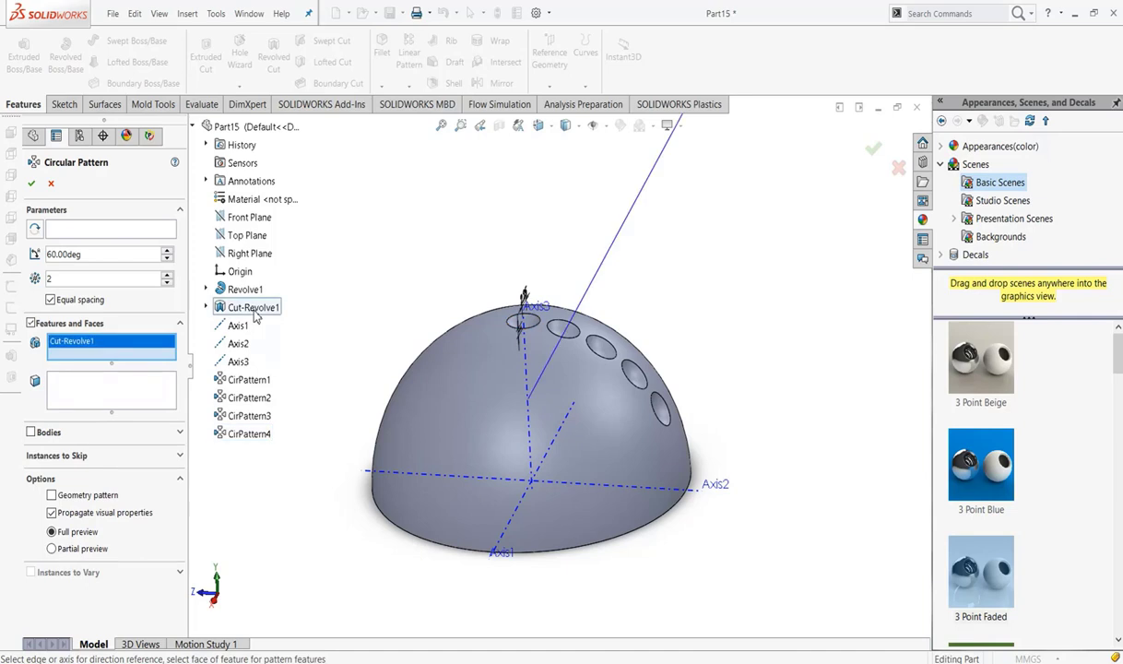
{"action": "left_click", "coordinate": [97, 254]}
{"action": "type", "text": "9"}
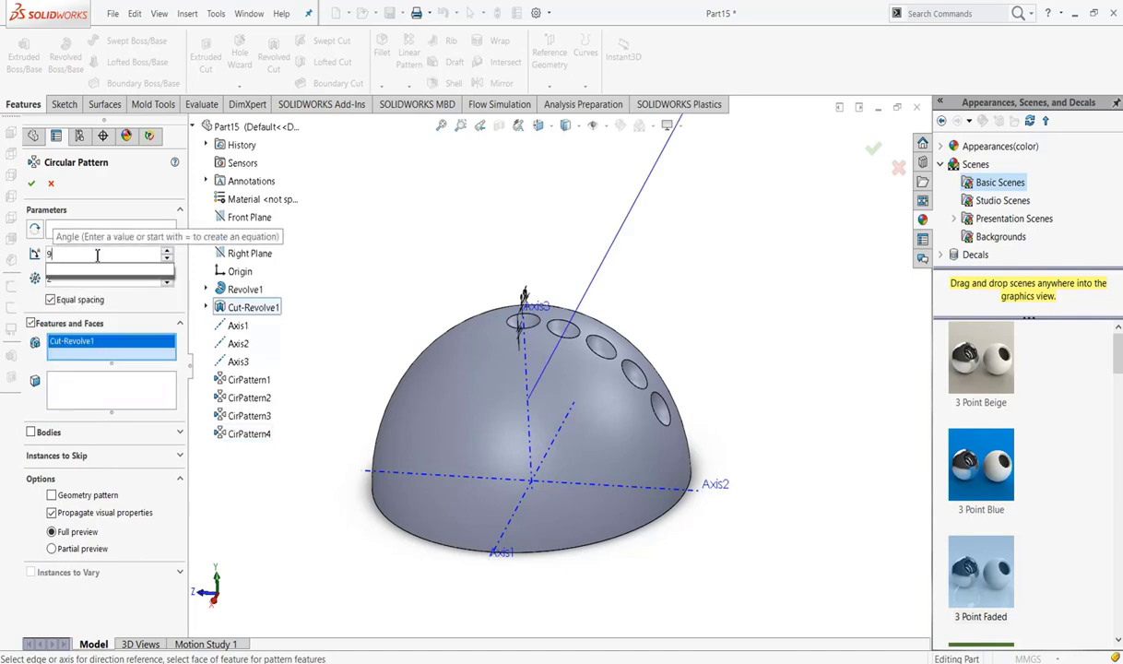
{"action": "key", "text": "BackSpace"}
{"action": "type", "text": "7"}
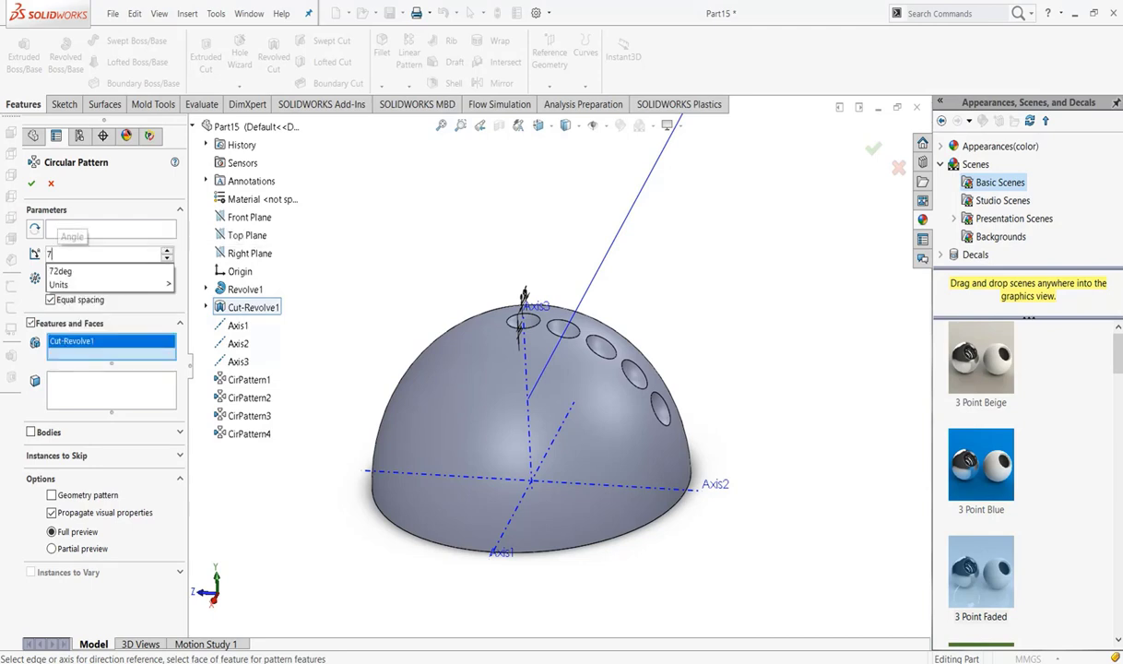
{"action": "type", "text": "5"}
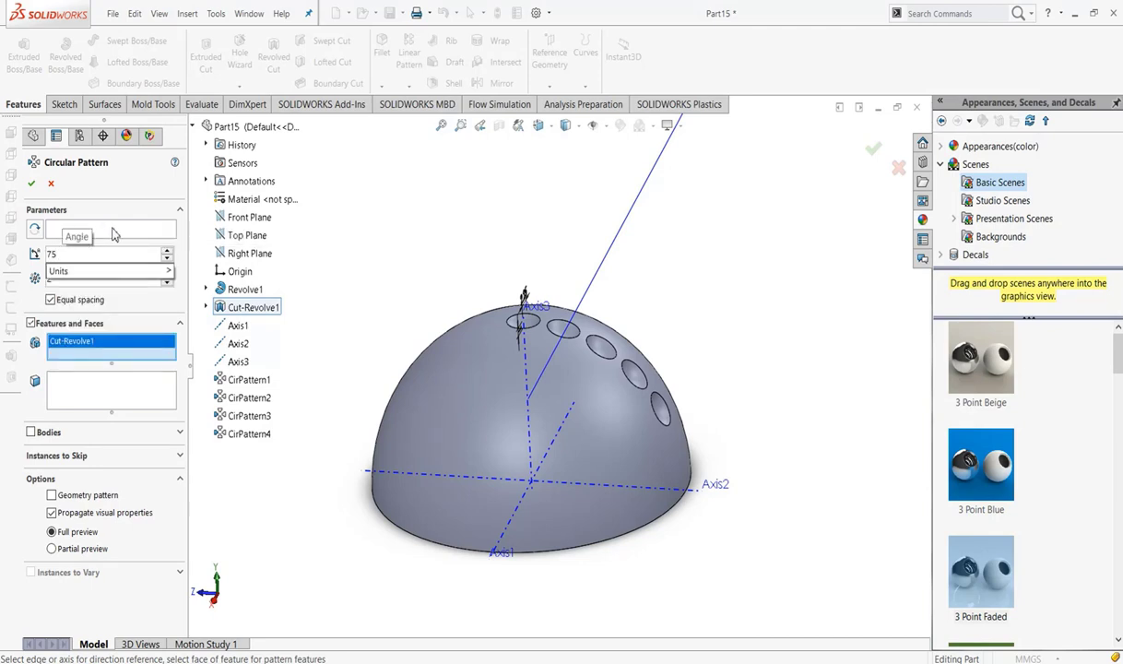
{"action": "left_click", "coordinate": [113, 231]}
{"action": "left_click", "coordinate": [237, 326]}
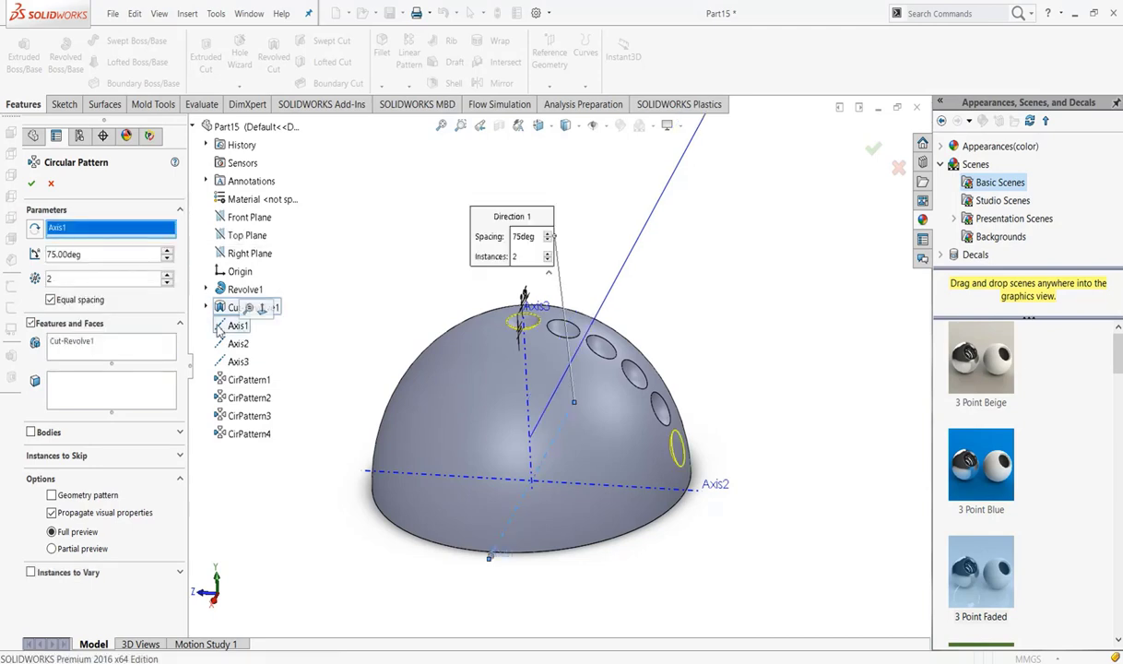
{"action": "left_click", "coordinate": [31, 184]}
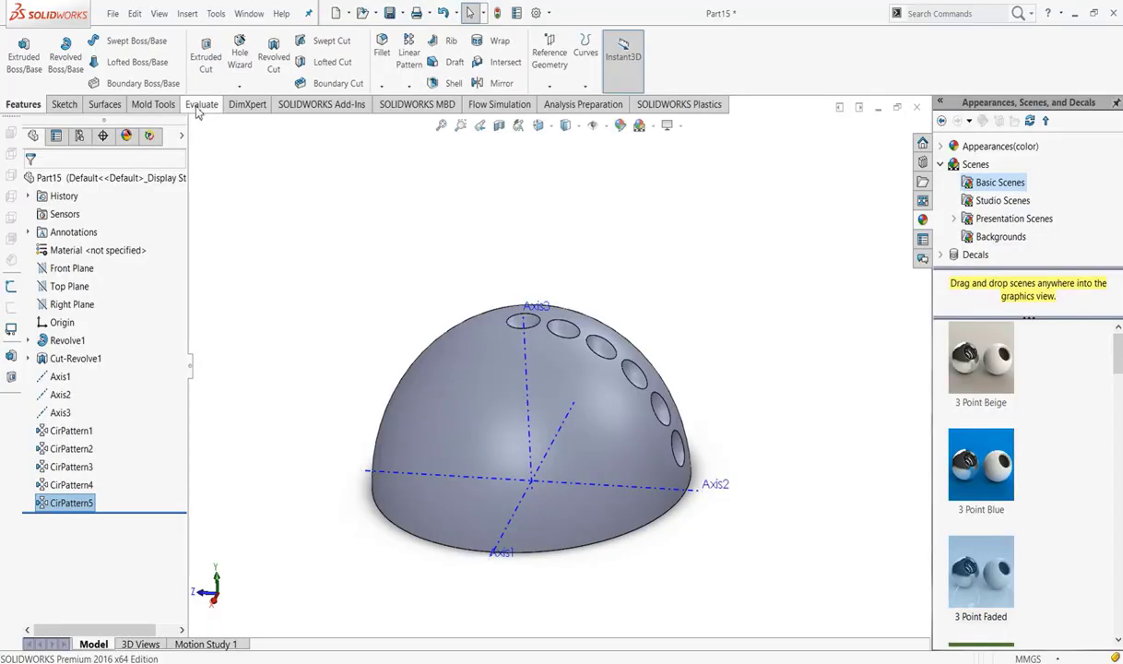
{"action": "left_click", "coordinate": [408, 86]}
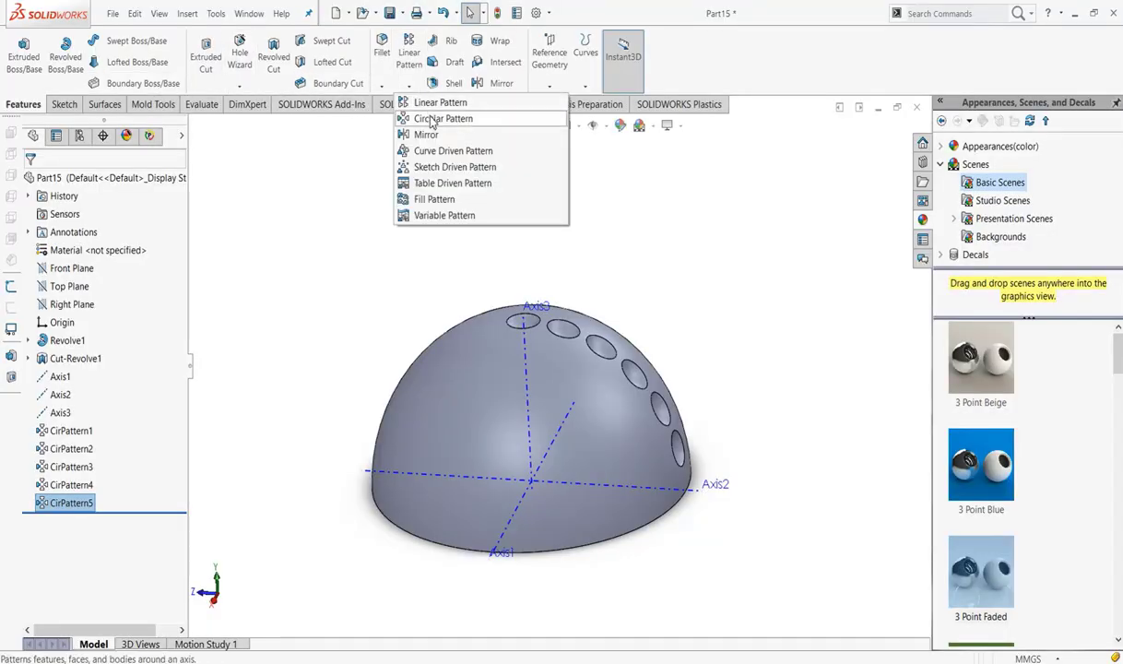
Step: Pattern Cut-Revolve1 at 90° about Axis1 in place of CirPattern5, cutting a dimple at the rim
{"action": "left_click", "coordinate": [432, 123]}
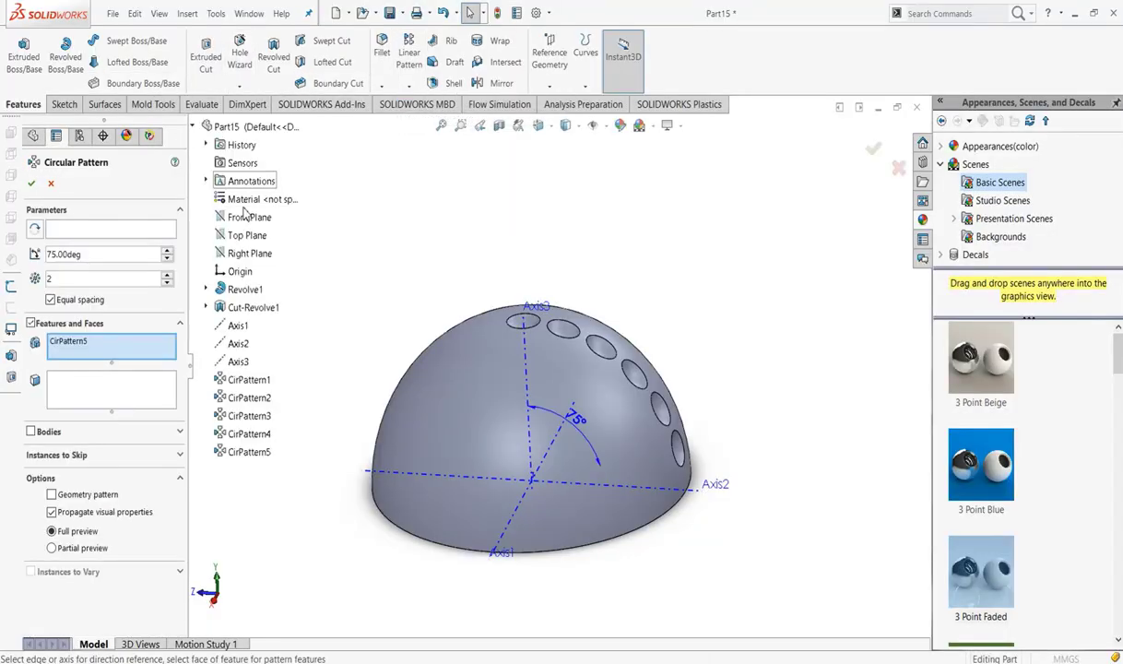
{"action": "double_click", "coordinate": [114, 254]}
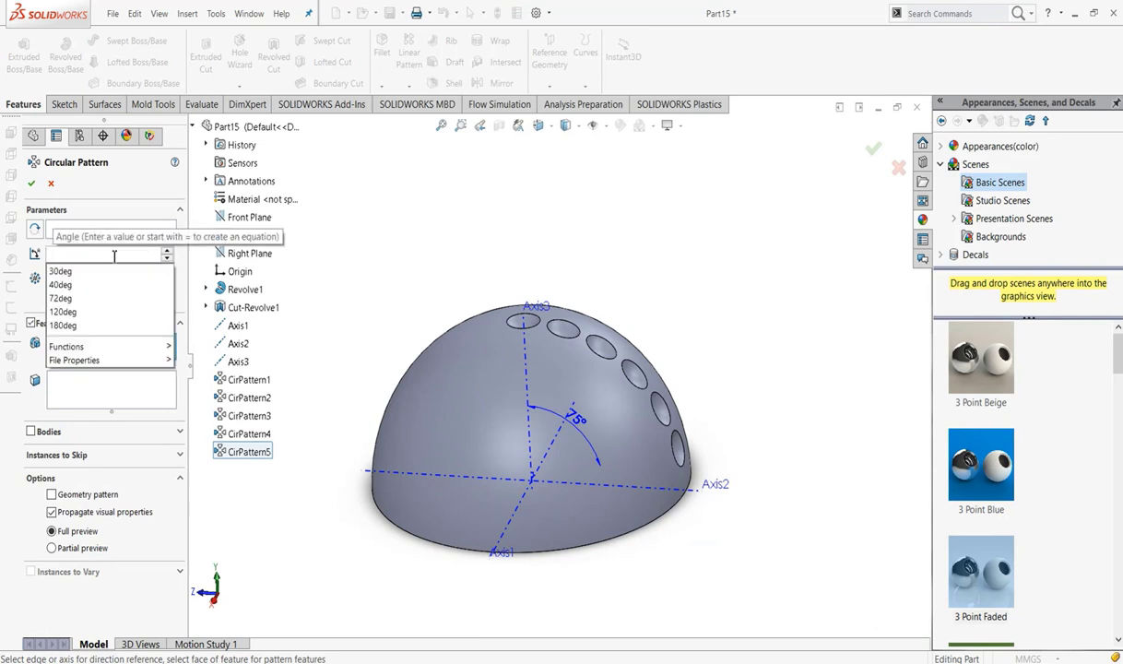
{"action": "type", "text": "90"}
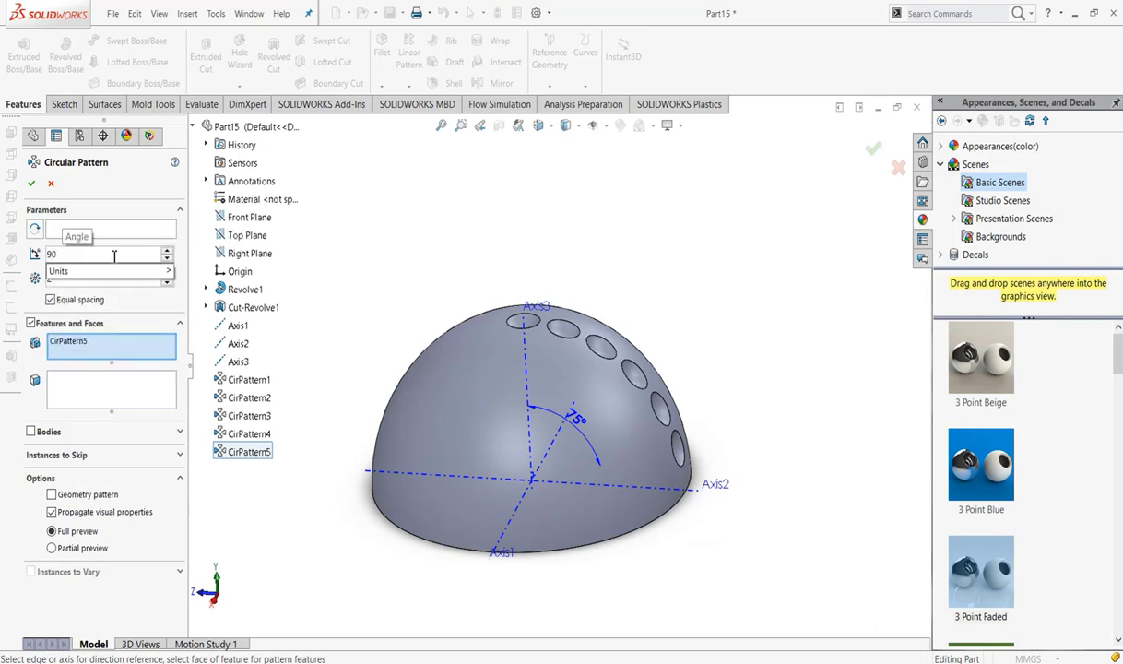
{"action": "left_click", "coordinate": [142, 236]}
{"action": "left_click", "coordinate": [222, 323]}
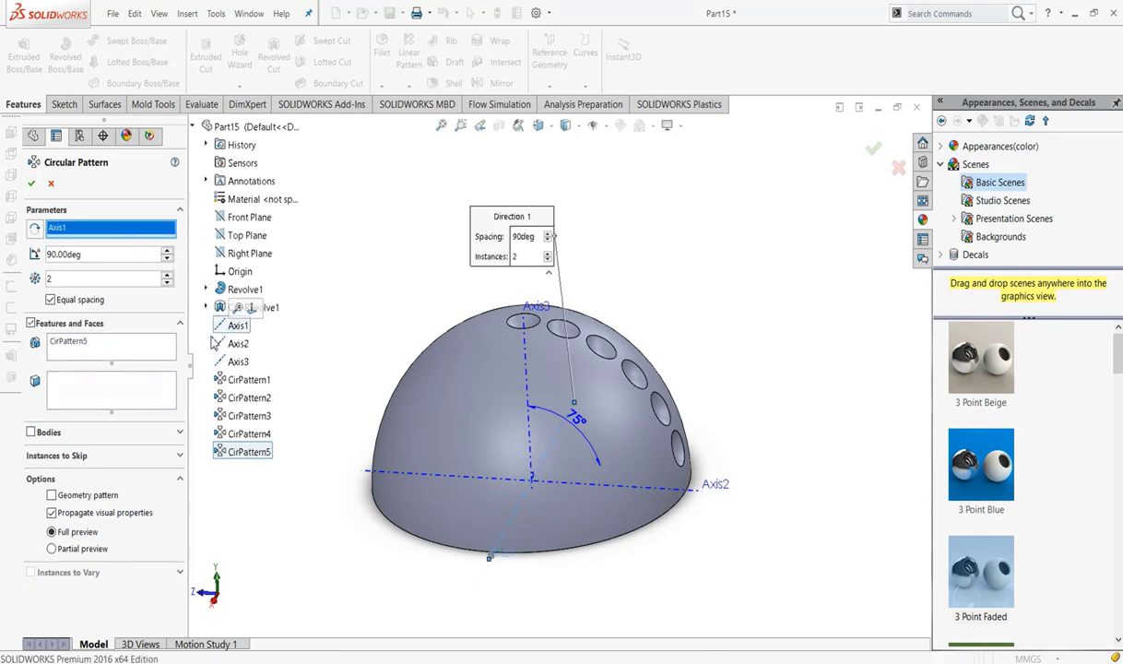
{"action": "right_click", "coordinate": [71, 345]}
{"action": "left_click", "coordinate": [98, 364]}
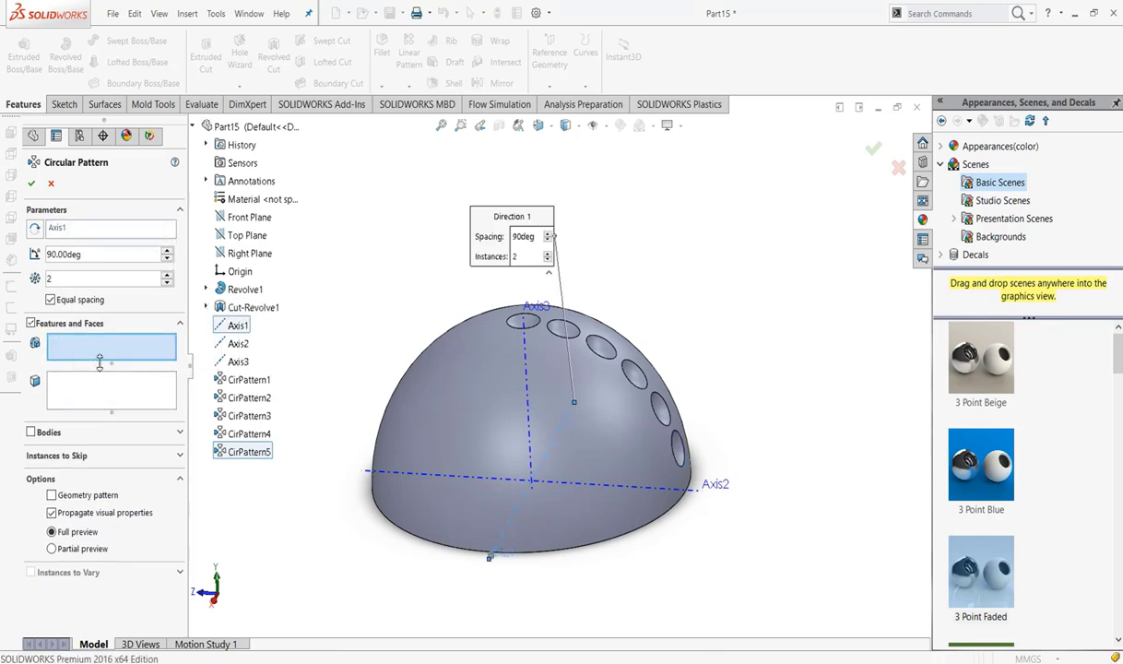
{"action": "left_click", "coordinate": [251, 307]}
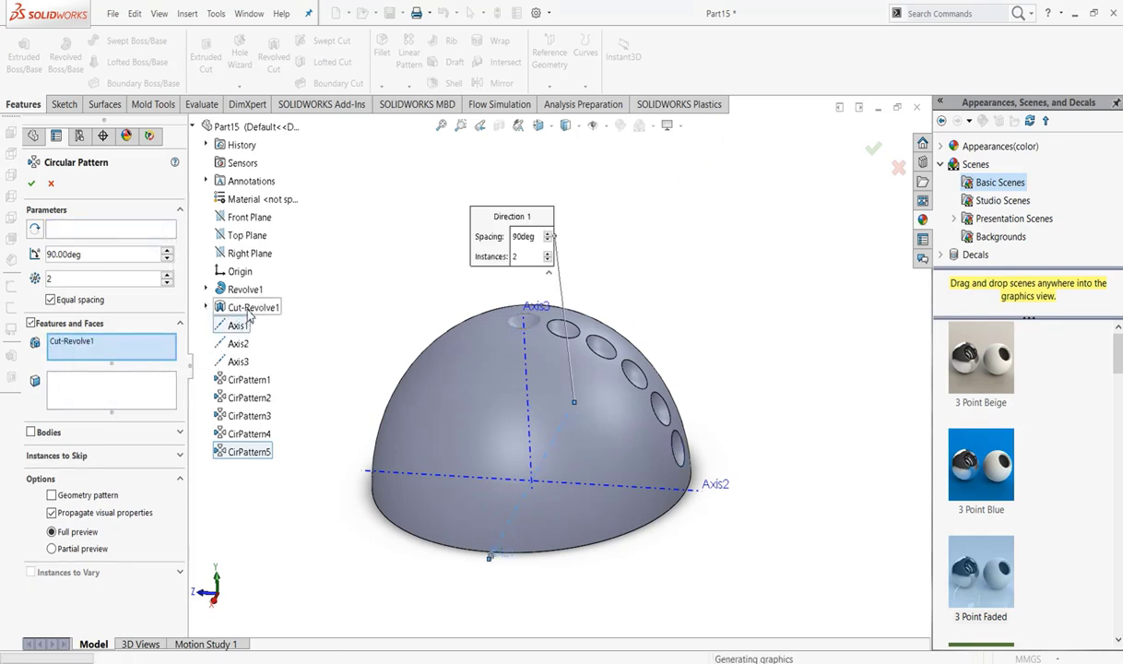
{"action": "left_click", "coordinate": [30, 185]}
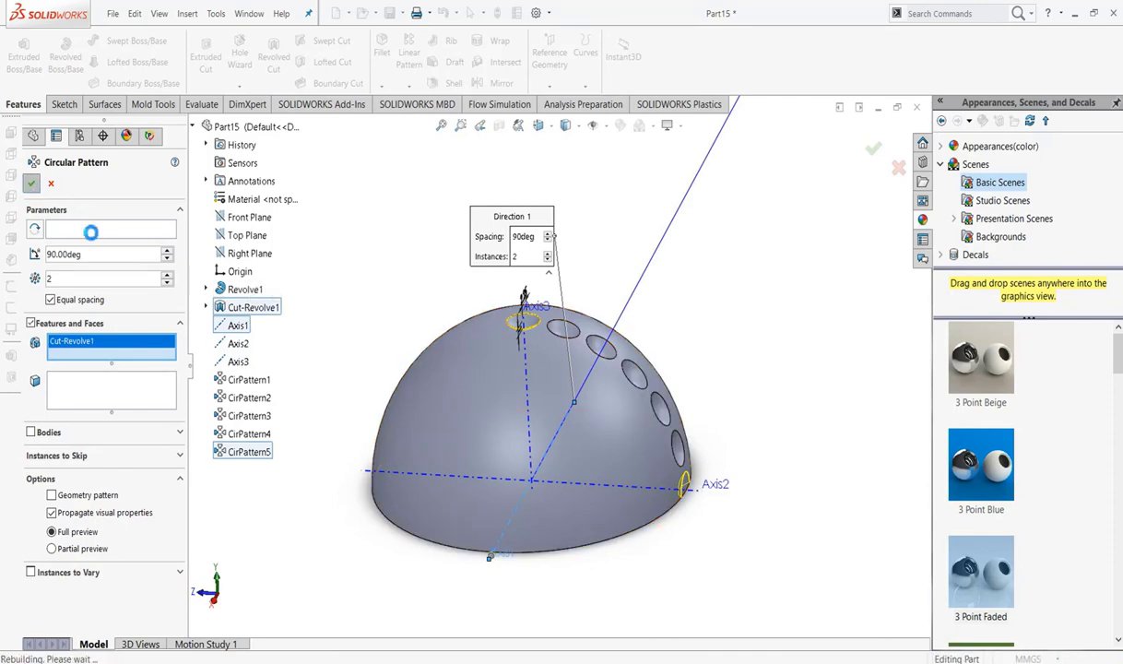
{"action": "middle_click_drag", "start_coordinate": [702, 563], "coordinate": [667, 591]}
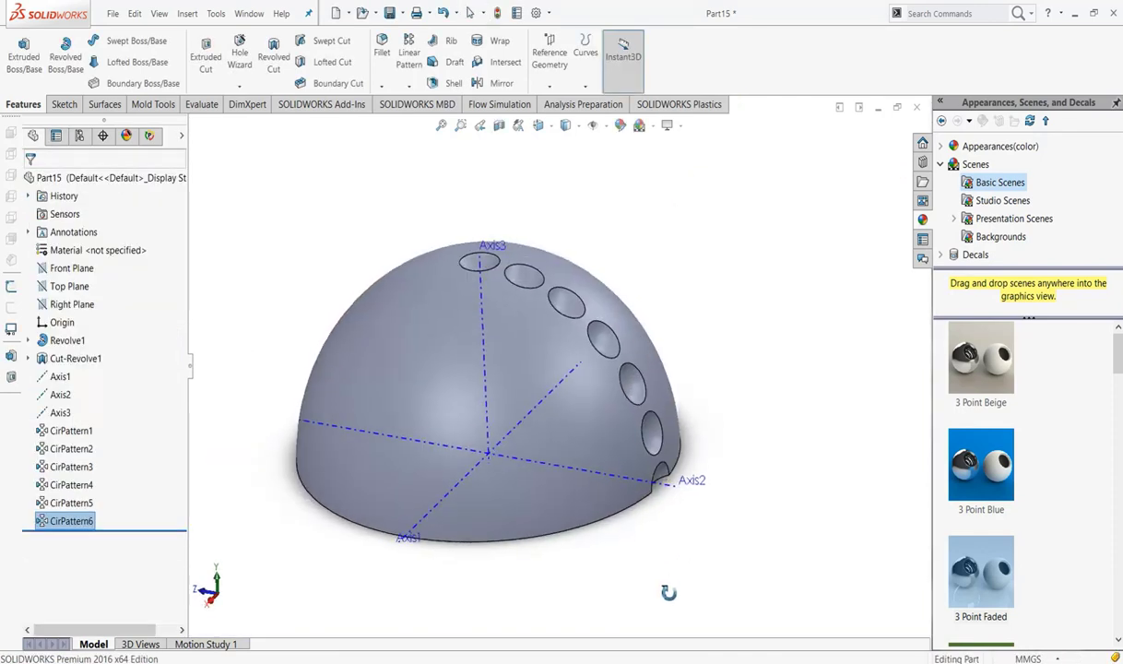
{"action": "left_click", "coordinate": [409, 85]}
Step: Repeat CirPattern1 six times over 360° about Axis3, replacing CirPattern6 as the patterned feature
{"action": "left_click", "coordinate": [423, 116]}
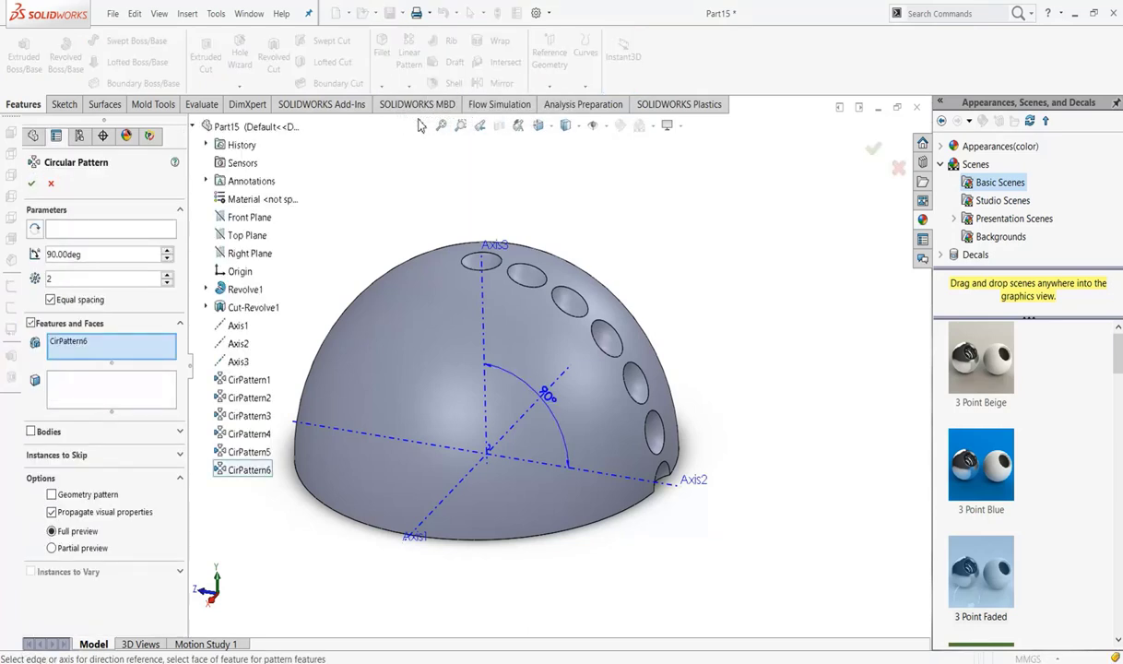
{"action": "right_click", "coordinate": [59, 346]}
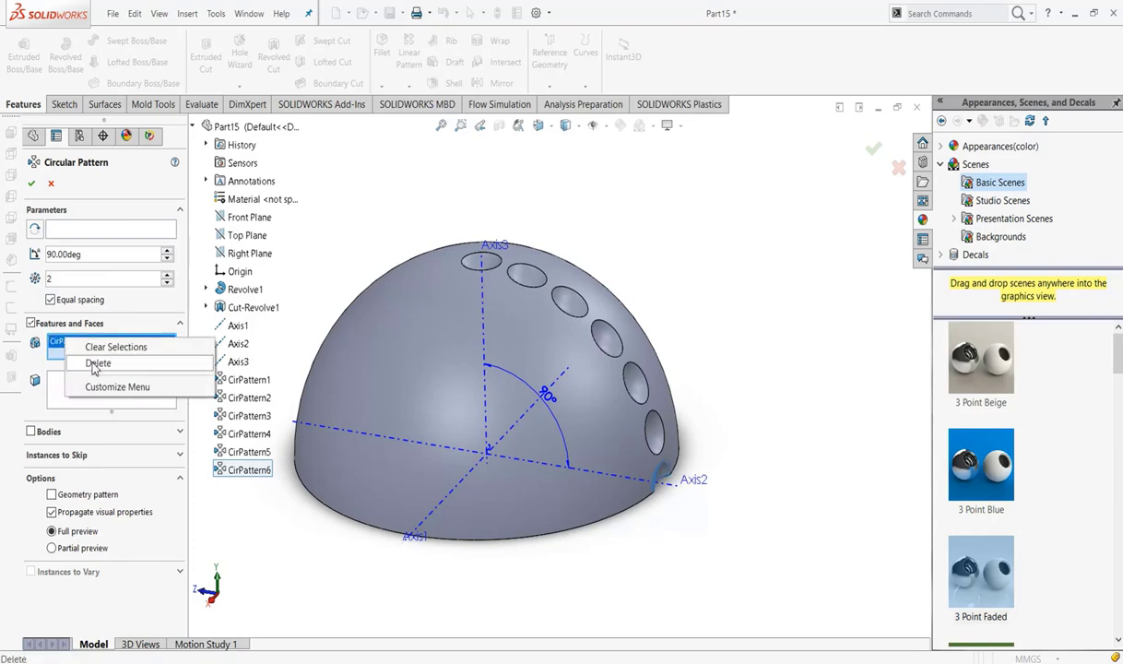
{"action": "left_click", "coordinate": [97, 364]}
{"action": "left_click", "coordinate": [247, 381]}
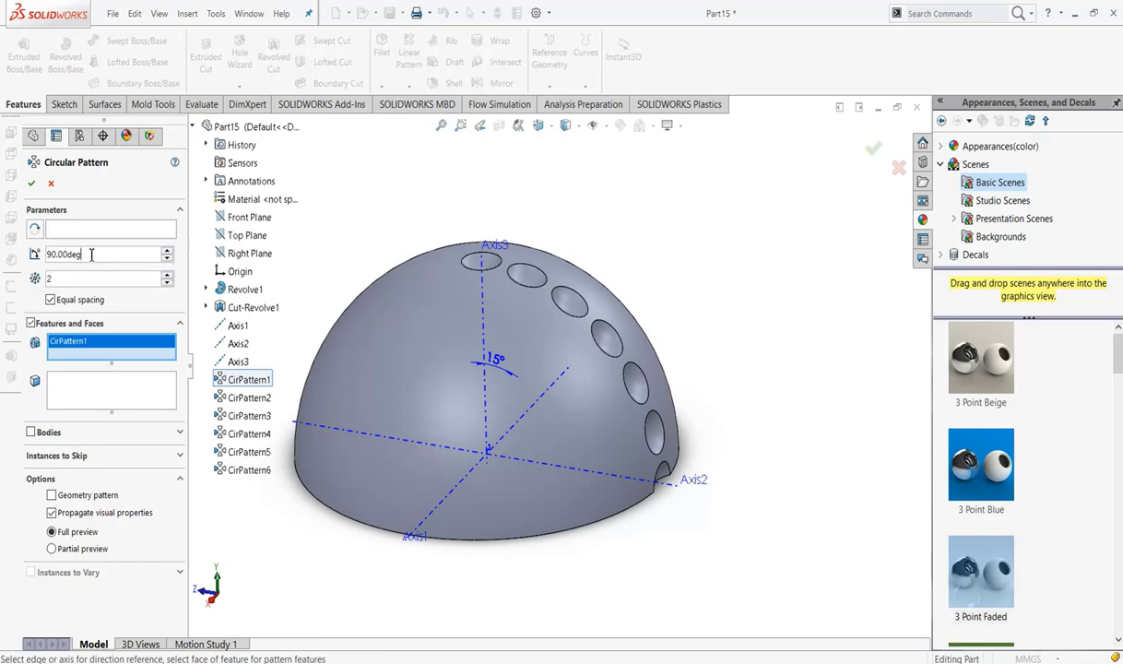
{"action": "double_click", "coordinate": [91, 255]}
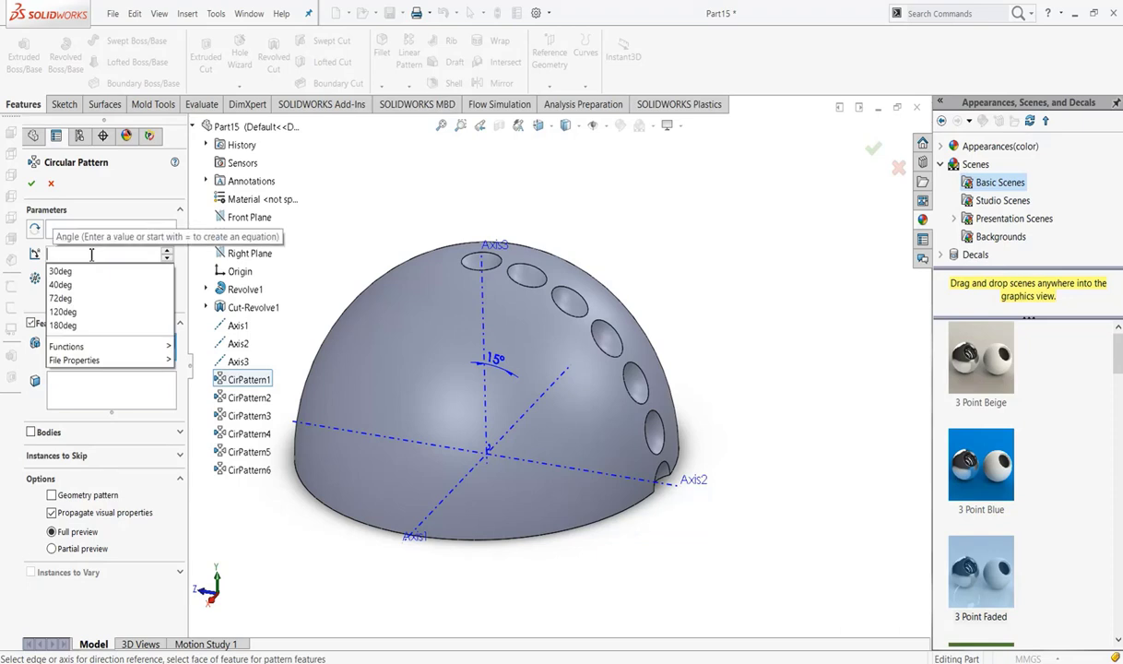
{"action": "type", "text": "360"}
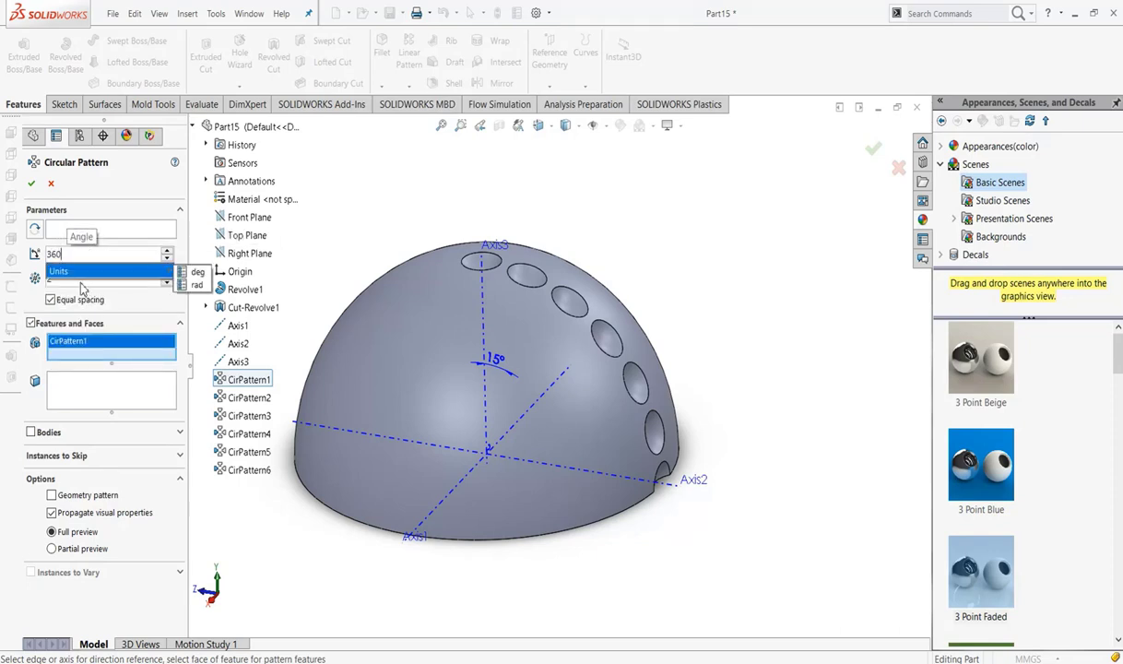
{"action": "key", "text": "Return"}
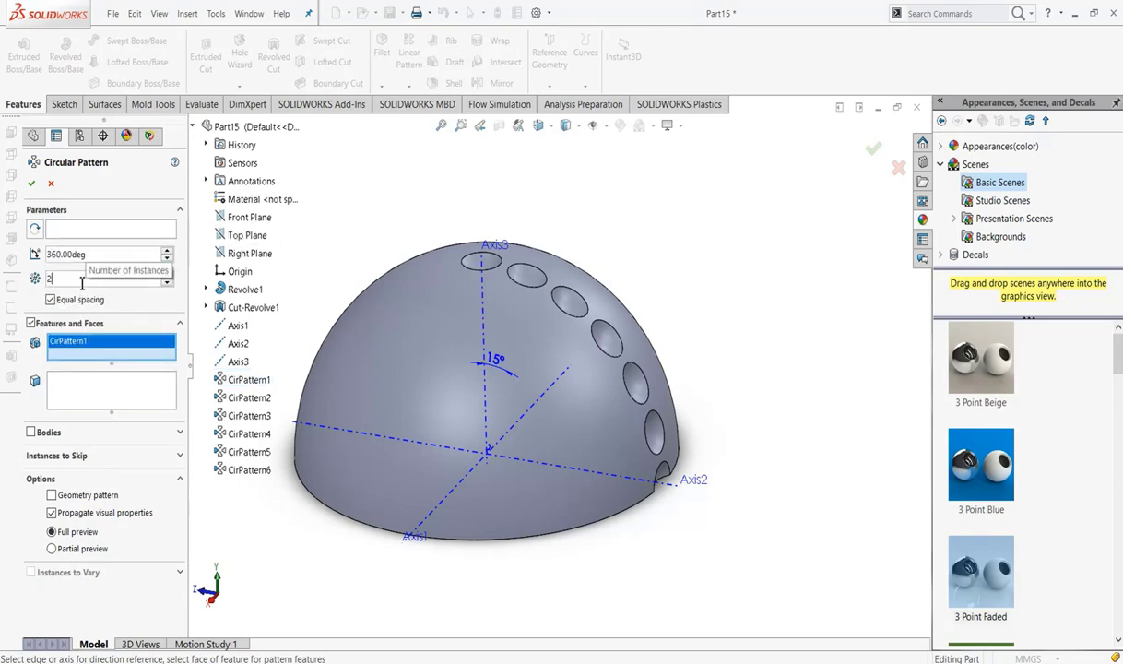
{"action": "double_click", "coordinate": [82, 280]}
{"action": "key", "text": "BackSpace"}
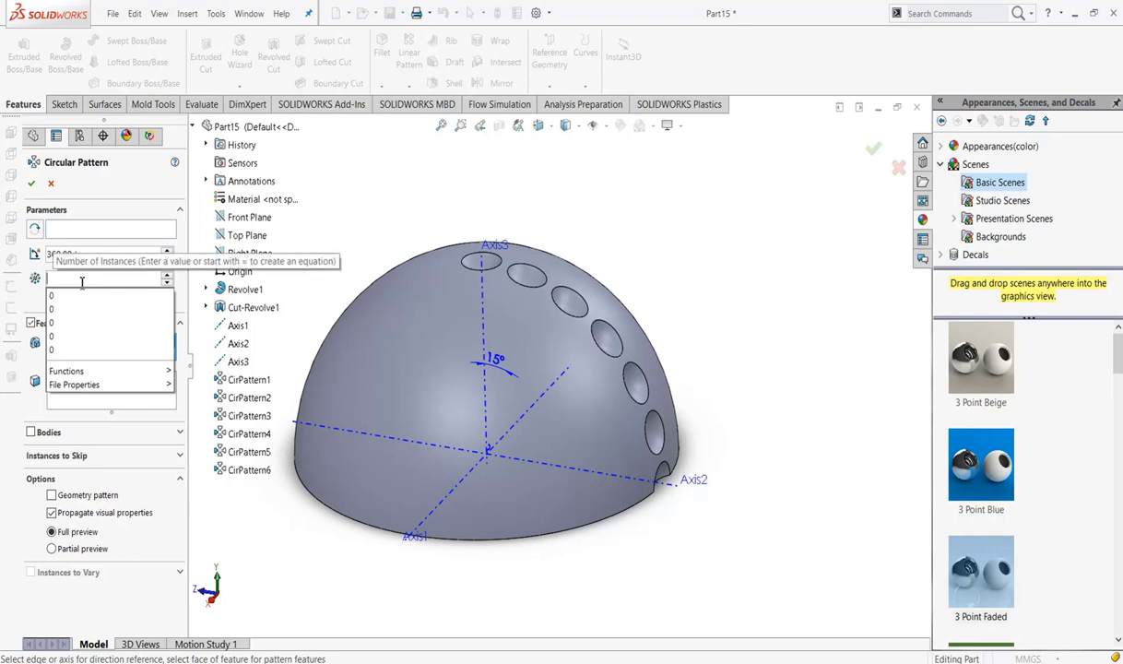
{"action": "type", "text": "6"}
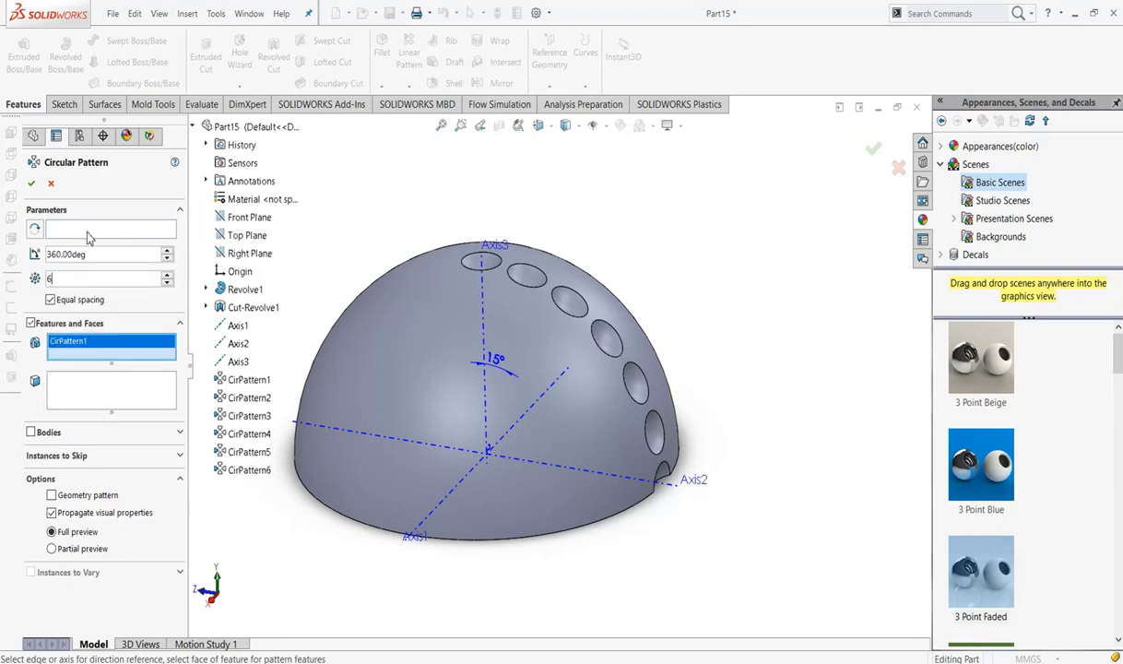
{"action": "left_click", "coordinate": [88, 231]}
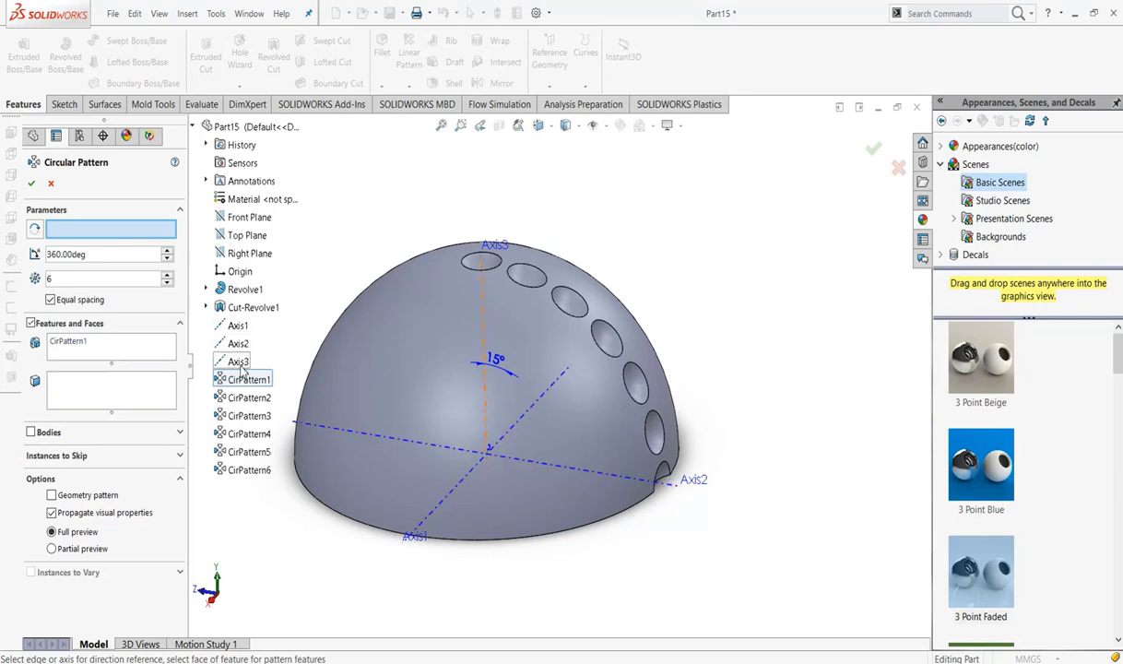
{"action": "left_click", "coordinate": [240, 362]}
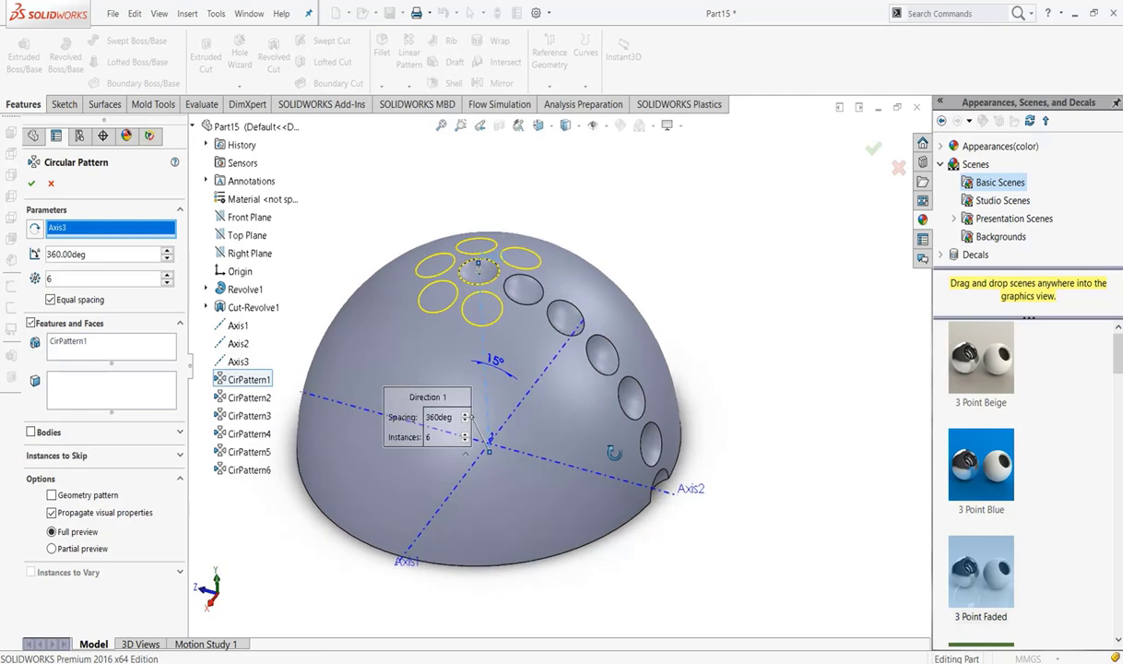
{"action": "left_click", "coordinate": [31, 187]}
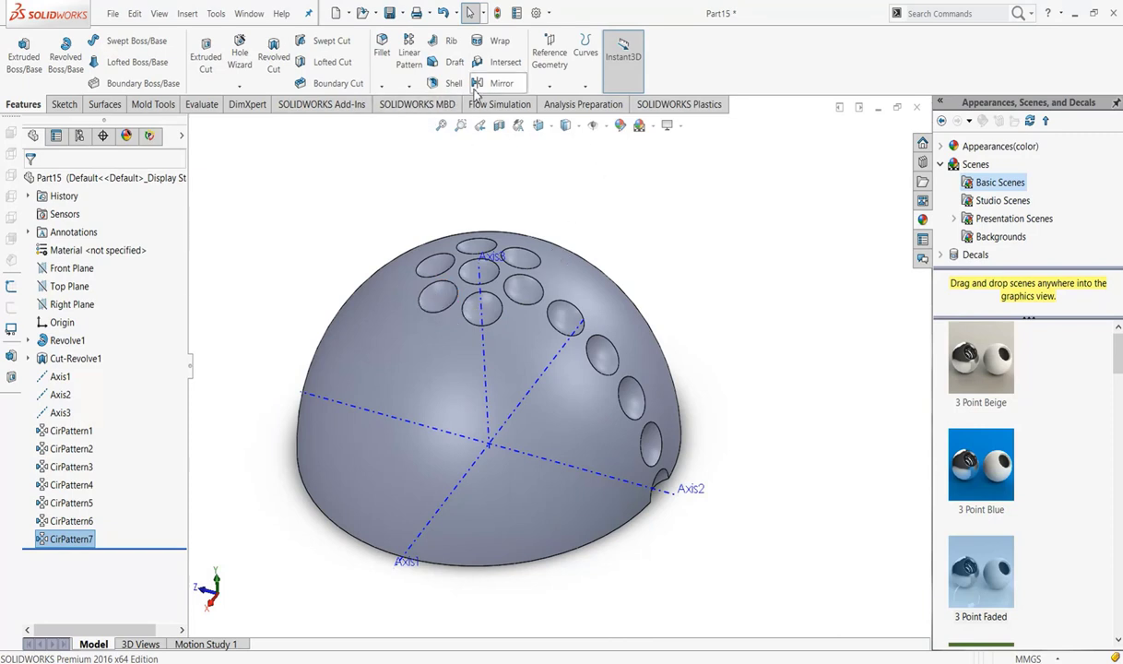
Step: Repeat CirPattern2 12 times about Axis3, replacing CirPattern7 as the patterned feature
{"action": "left_click", "coordinate": [408, 87]}
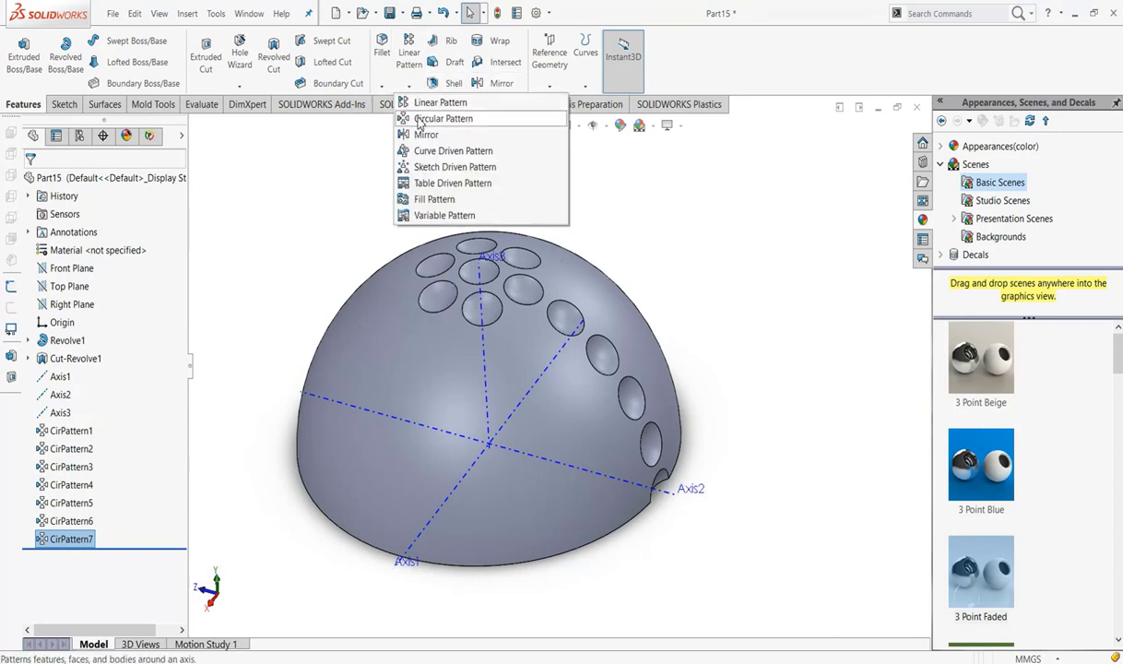
{"action": "left_click", "coordinate": [423, 115]}
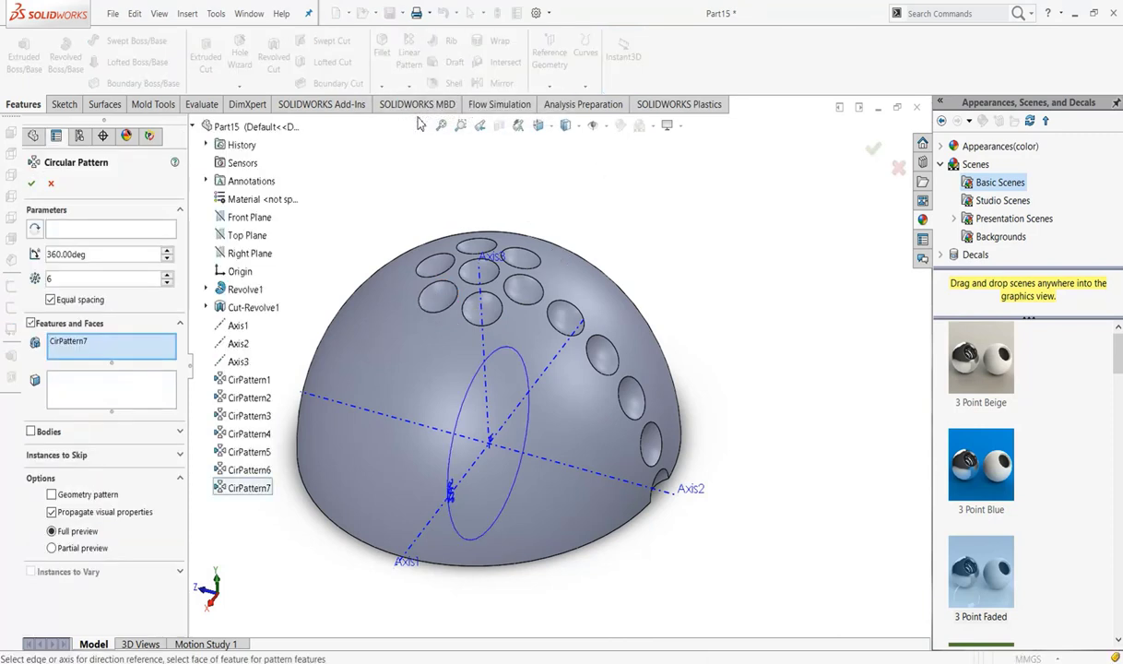
{"action": "right_click", "coordinate": [71, 344]}
{"action": "left_click", "coordinate": [116, 368]}
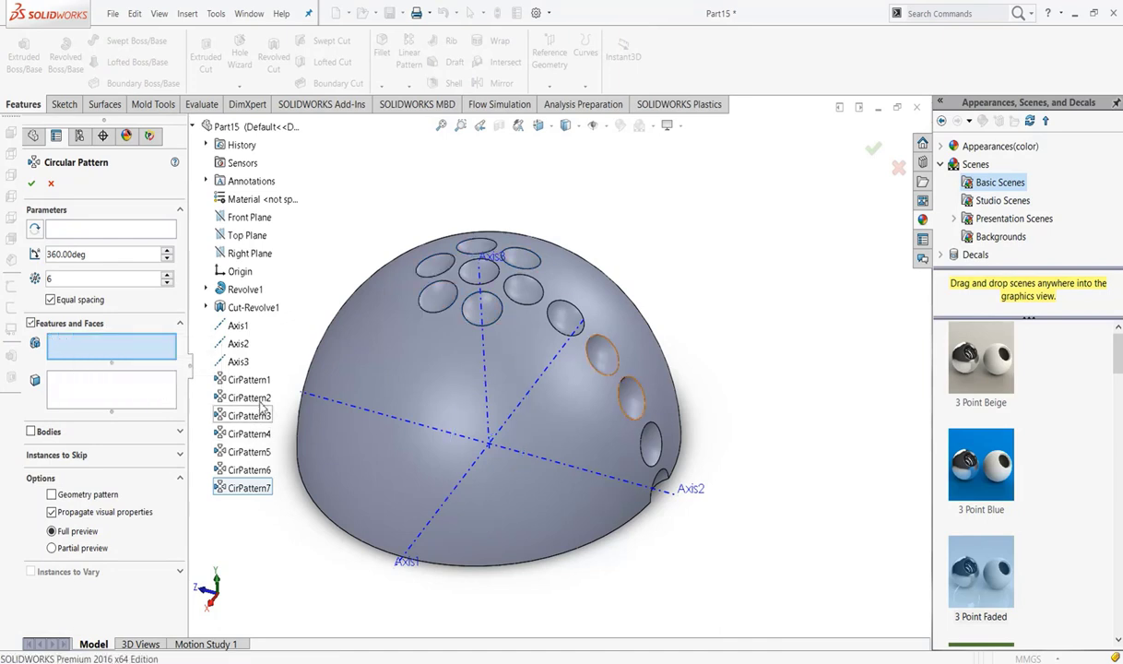
{"action": "left_click", "coordinate": [245, 397]}
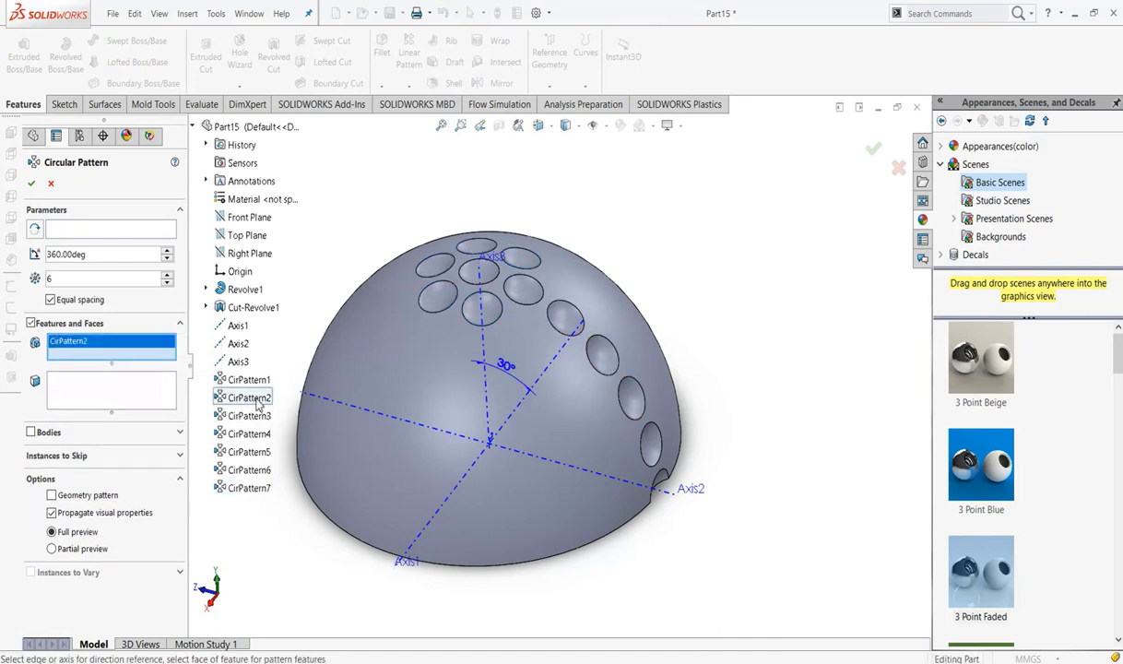
{"action": "left_click", "coordinate": [77, 282]}
{"action": "key", "text": "BackSpace"}
{"action": "type", "text": "="}
{"action": "type", "text": "1"}
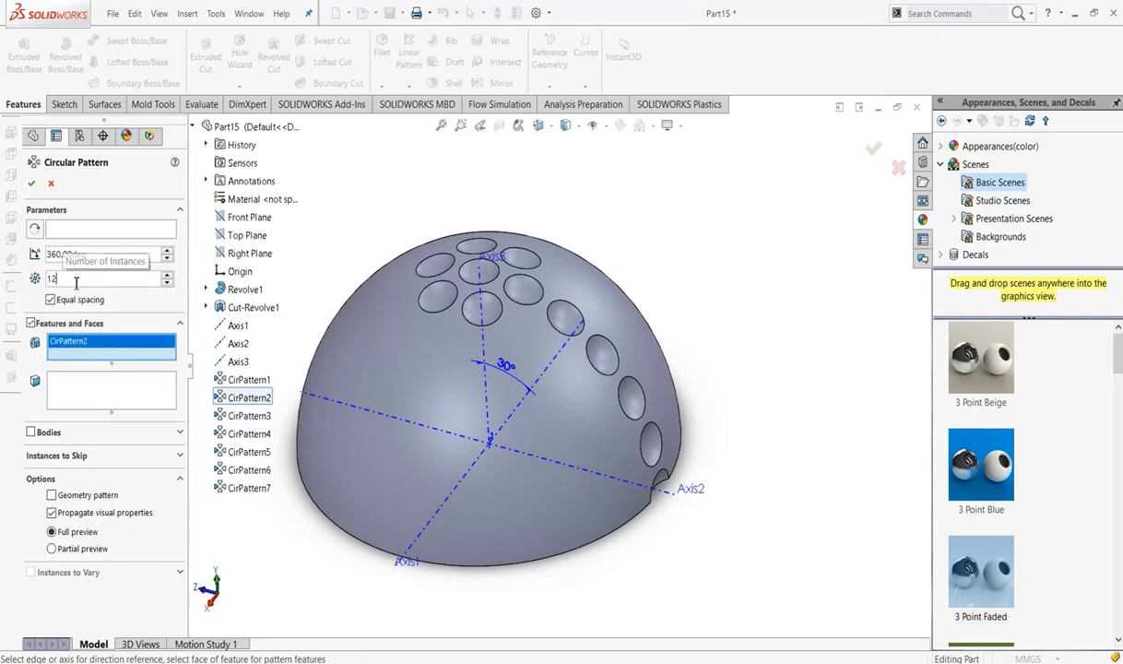
{"action": "type", "text": "2"}
{"action": "left_click", "coordinate": [114, 229]}
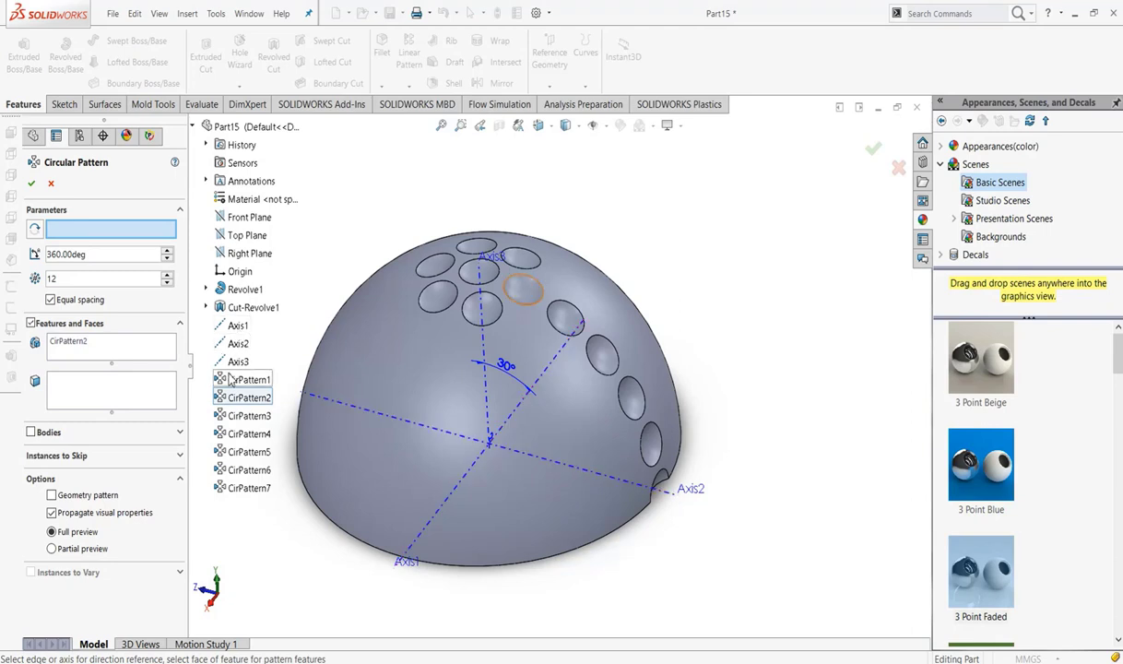
{"action": "left_click", "coordinate": [235, 363]}
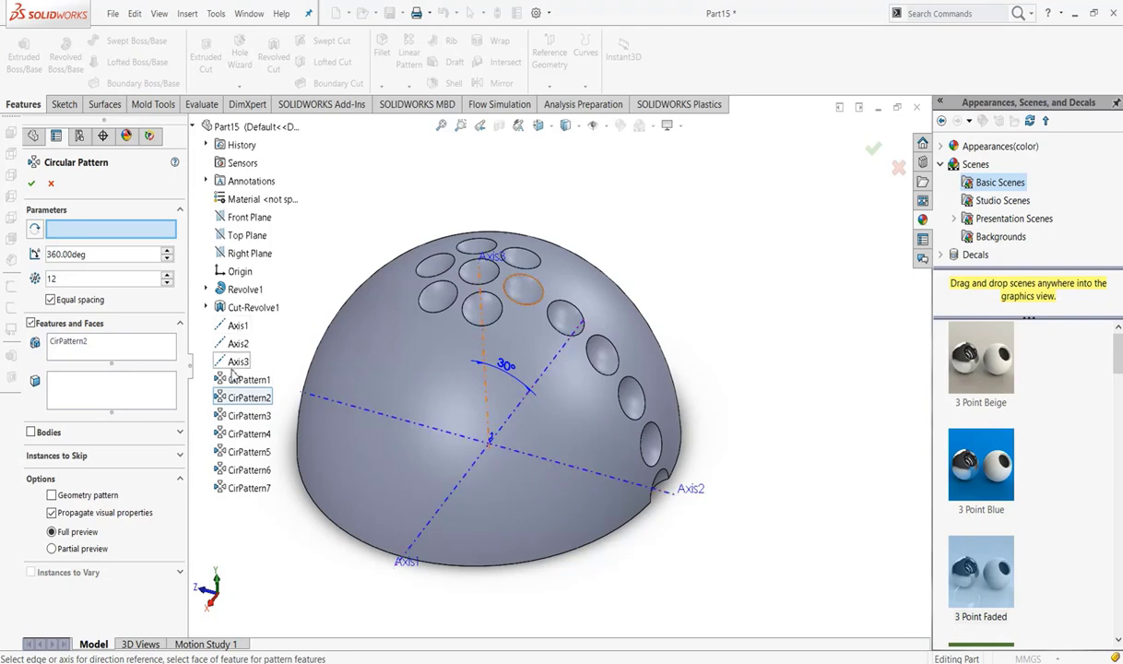
{"action": "left_click", "coordinate": [33, 182]}
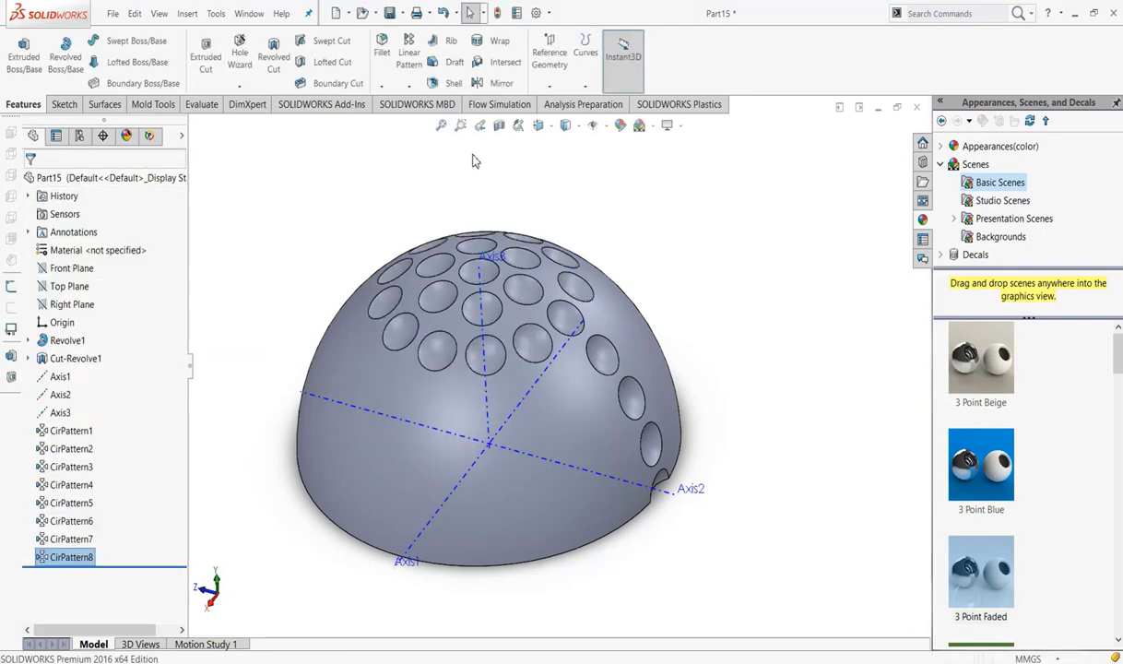
Step: Repeat CirPattern3 18 times about Axis3, replacing CirPattern8 as the patterned feature
{"action": "left_click", "coordinate": [408, 85]}
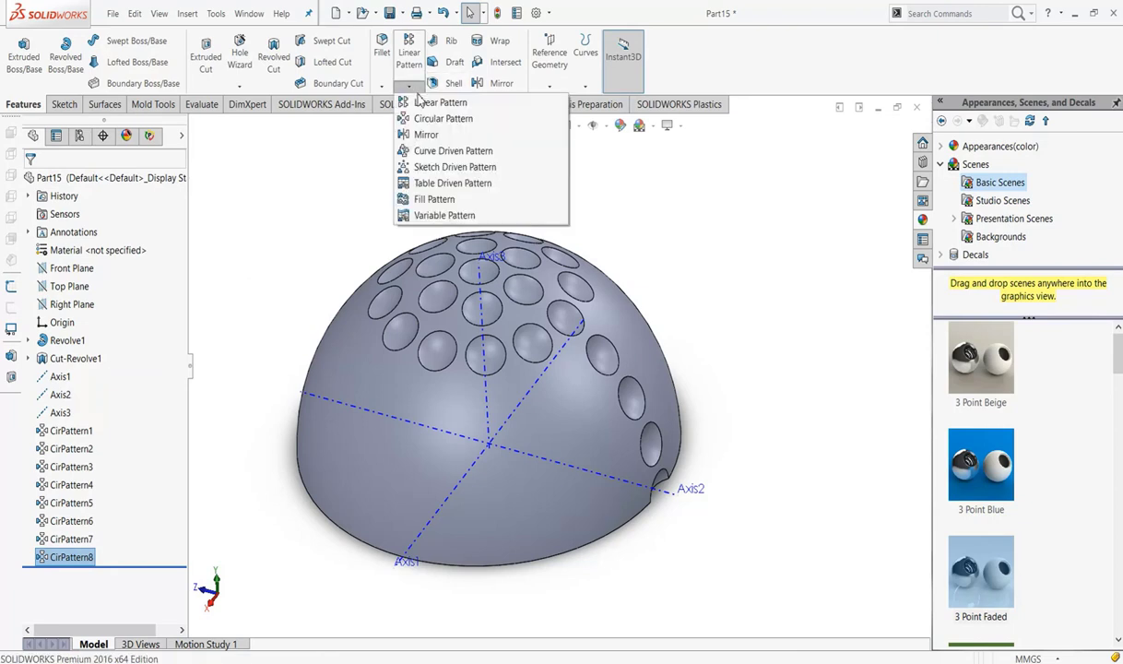
{"action": "left_click", "coordinate": [421, 118]}
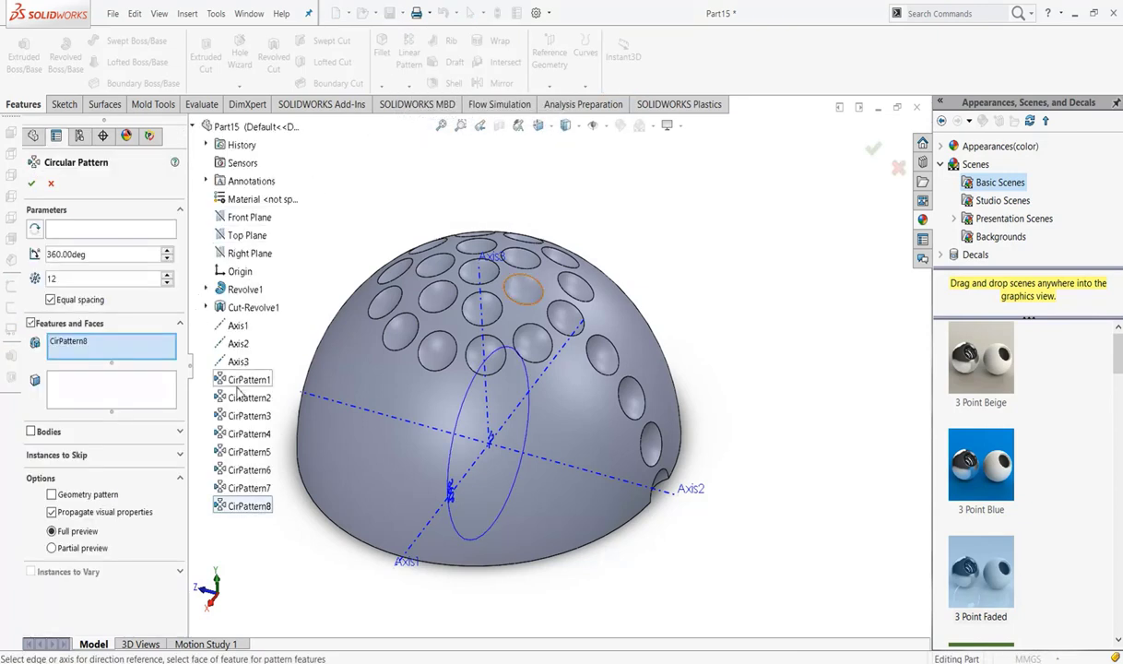
{"action": "right_click", "coordinate": [85, 344]}
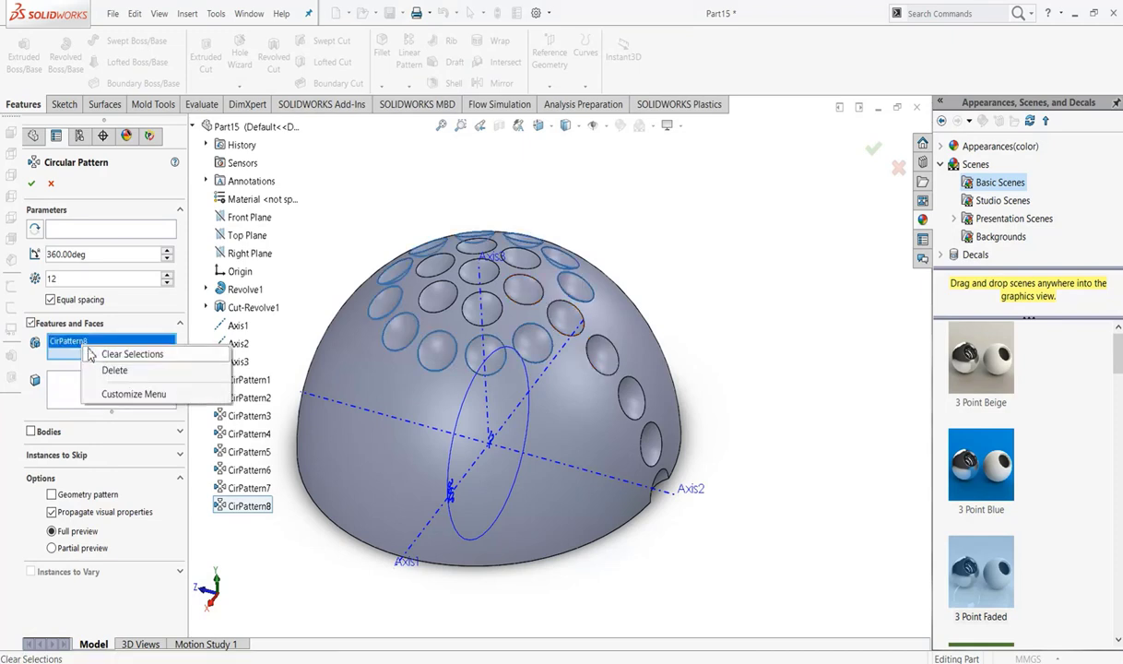
{"action": "left_click", "coordinate": [106, 369]}
{"action": "left_click", "coordinate": [223, 418]}
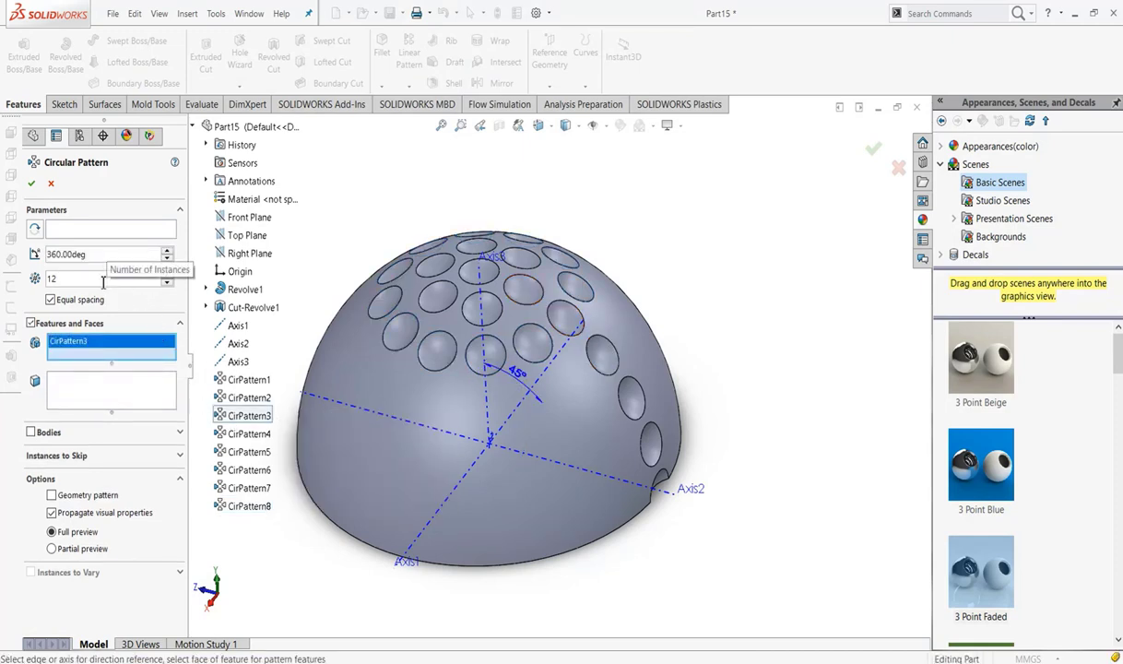
{"action": "type", "text": "8"}
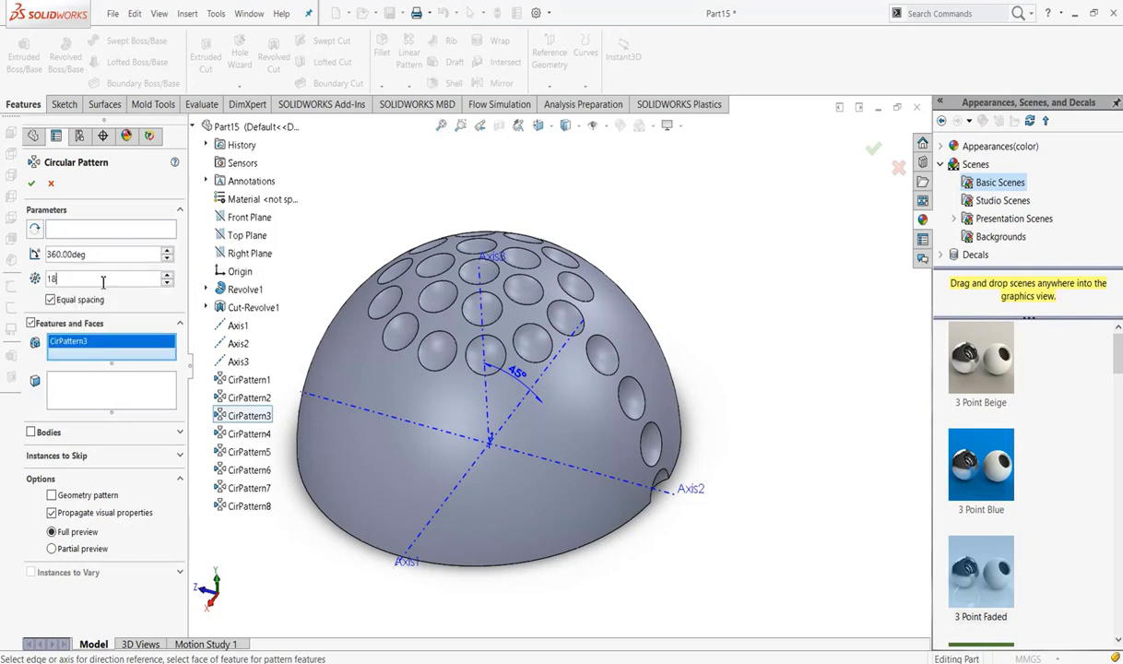
{"action": "left_click", "coordinate": [79, 228]}
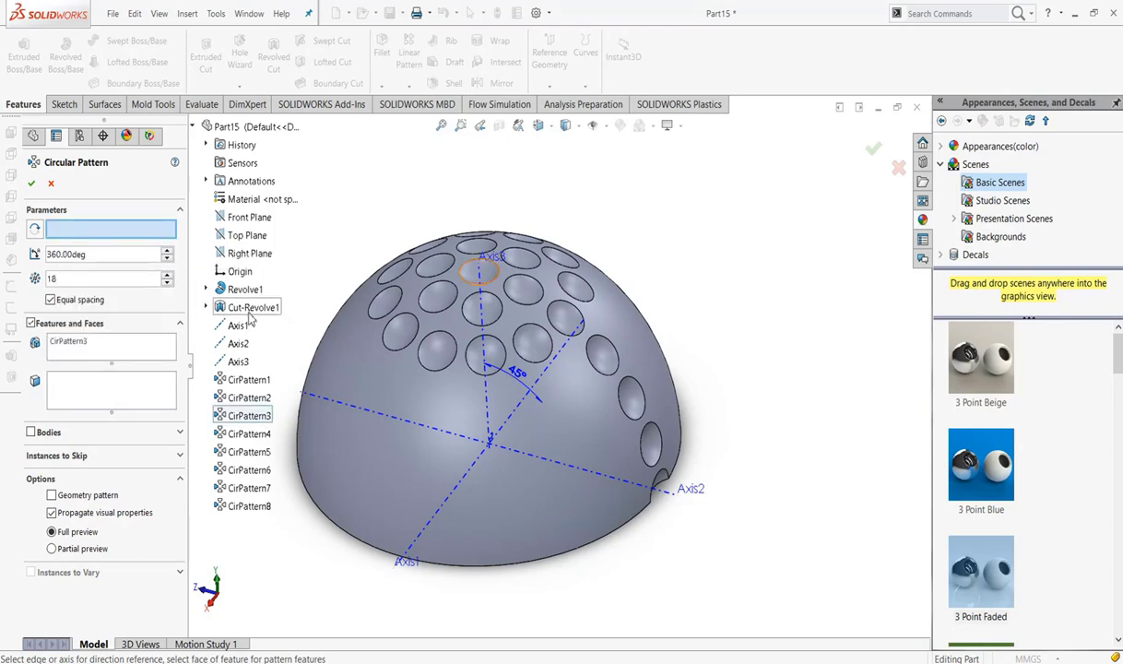
{"action": "left_click", "coordinate": [239, 362]}
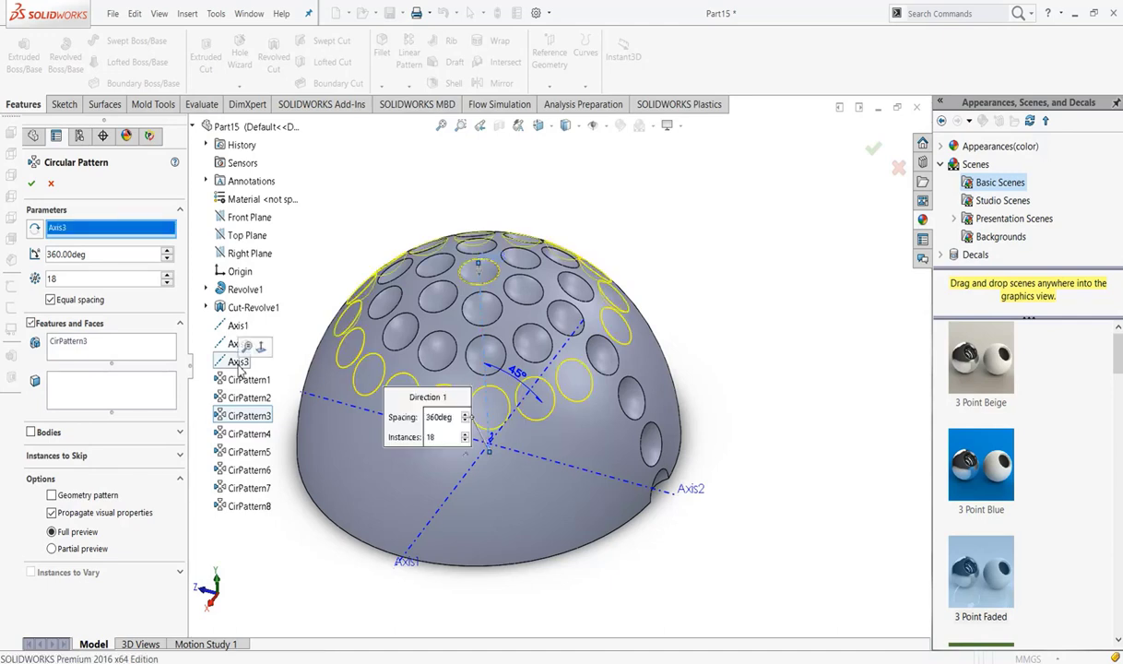
{"action": "left_click", "coordinate": [31, 184]}
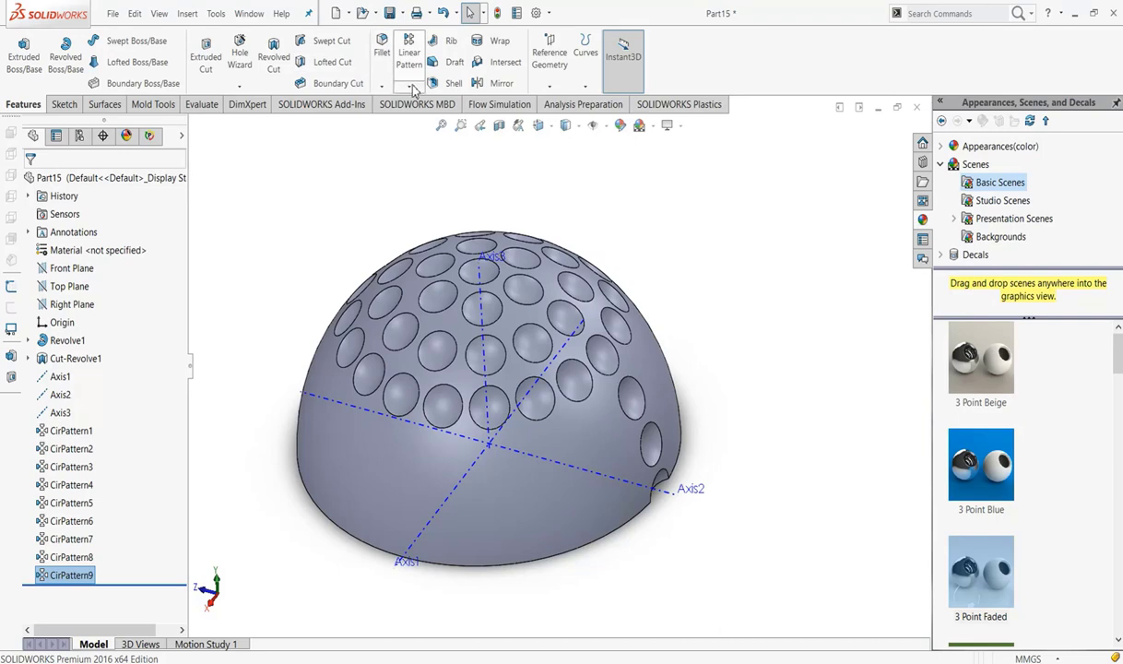
{"action": "left_click", "coordinate": [408, 85]}
Step: Repeat CirPattern4 21 times about Axis3, replacing CirPattern9 as the patterned feature
{"action": "left_click", "coordinate": [420, 114]}
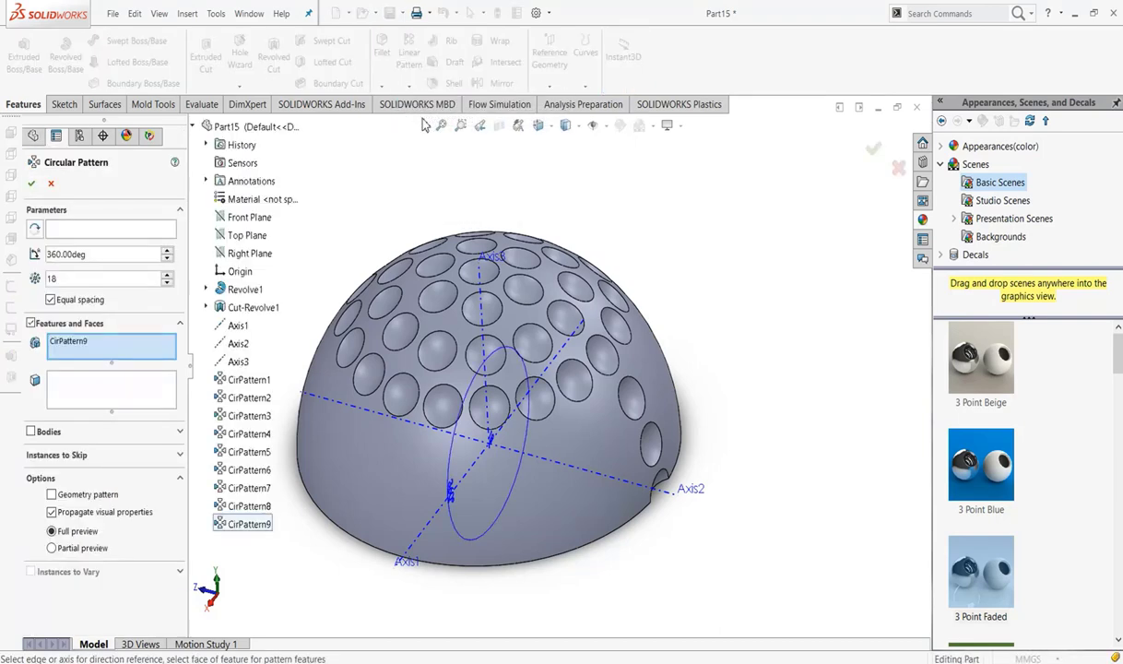
{"action": "left_click", "coordinate": [140, 230]}
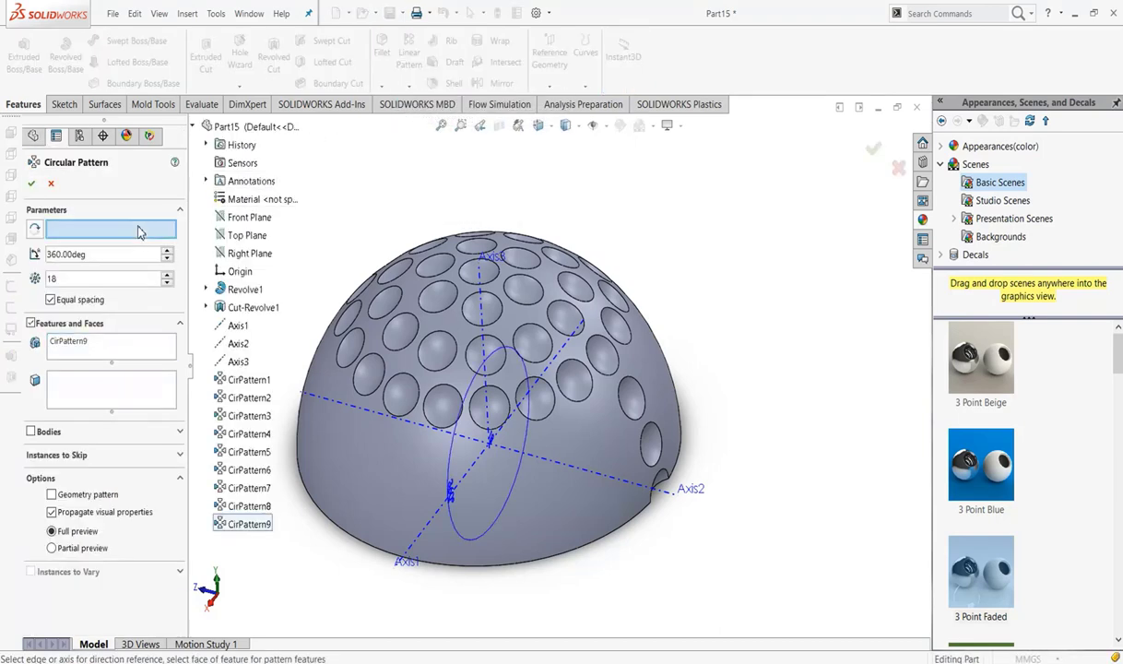
{"action": "left_click", "coordinate": [238, 362]}
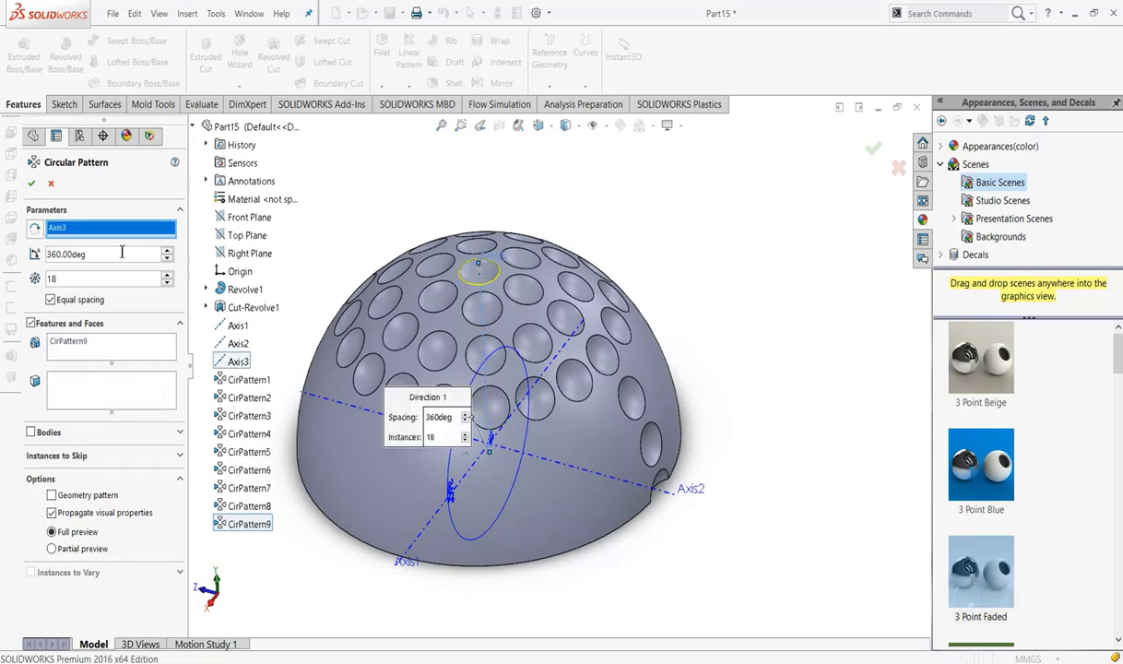
{"action": "right_click", "coordinate": [80, 347]}
{"action": "left_click", "coordinate": [101, 368]}
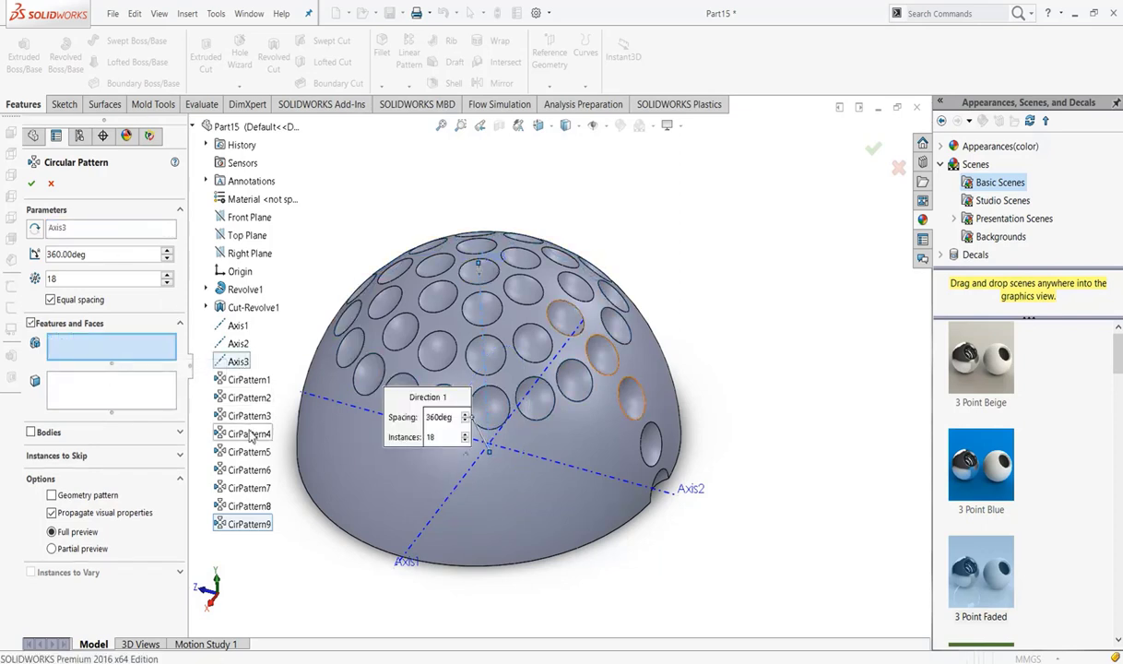
{"action": "left_click", "coordinate": [249, 435]}
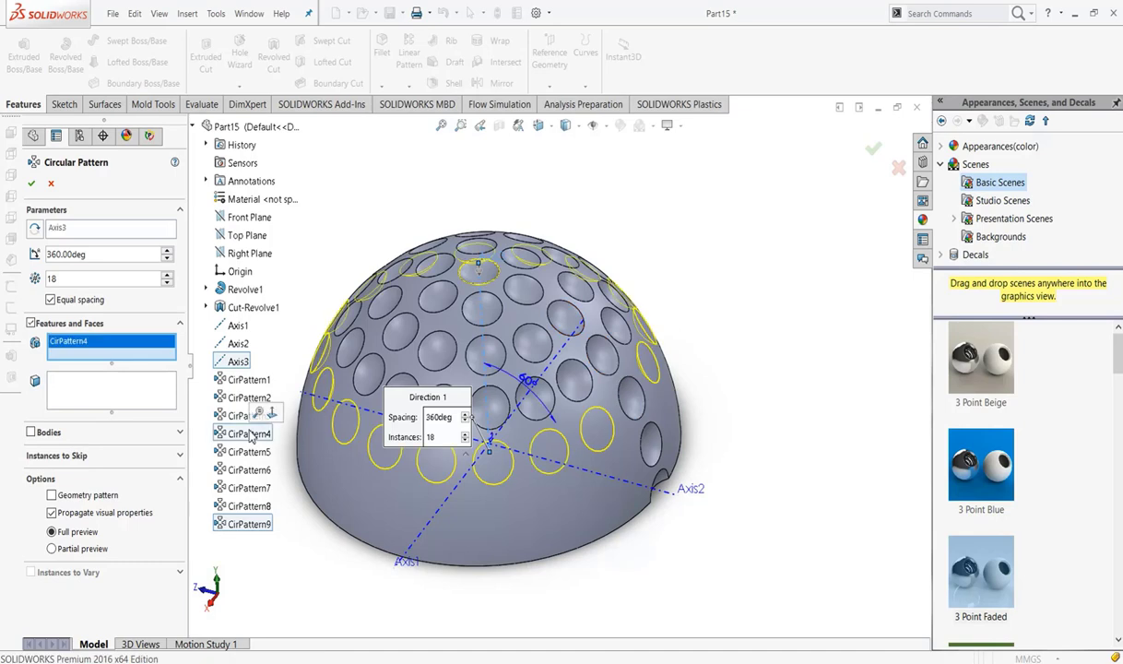
{"action": "double_click", "coordinate": [78, 279]}
{"action": "type", "text": "="}
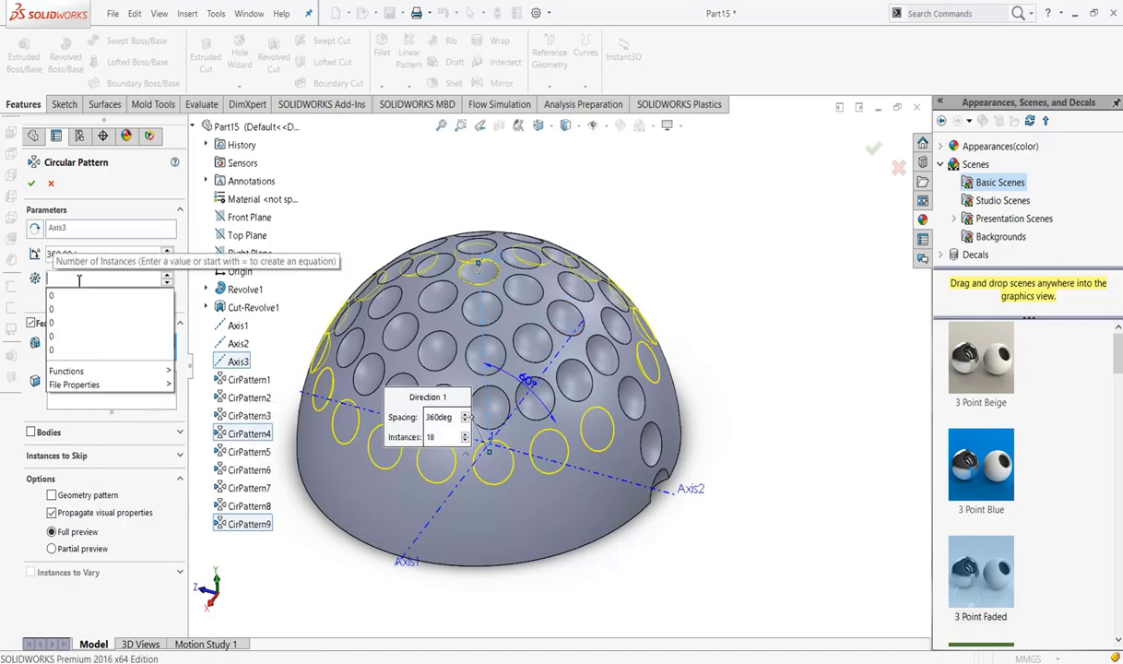
{"action": "type", "text": "21"}
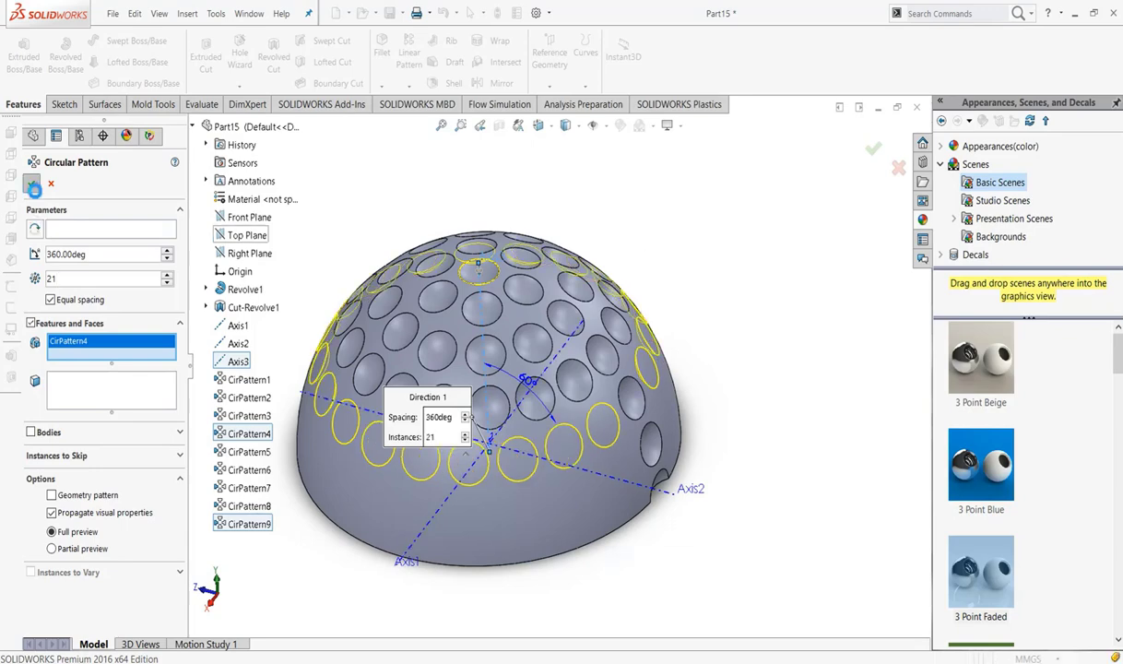
{"action": "left_click", "coordinate": [31, 184]}
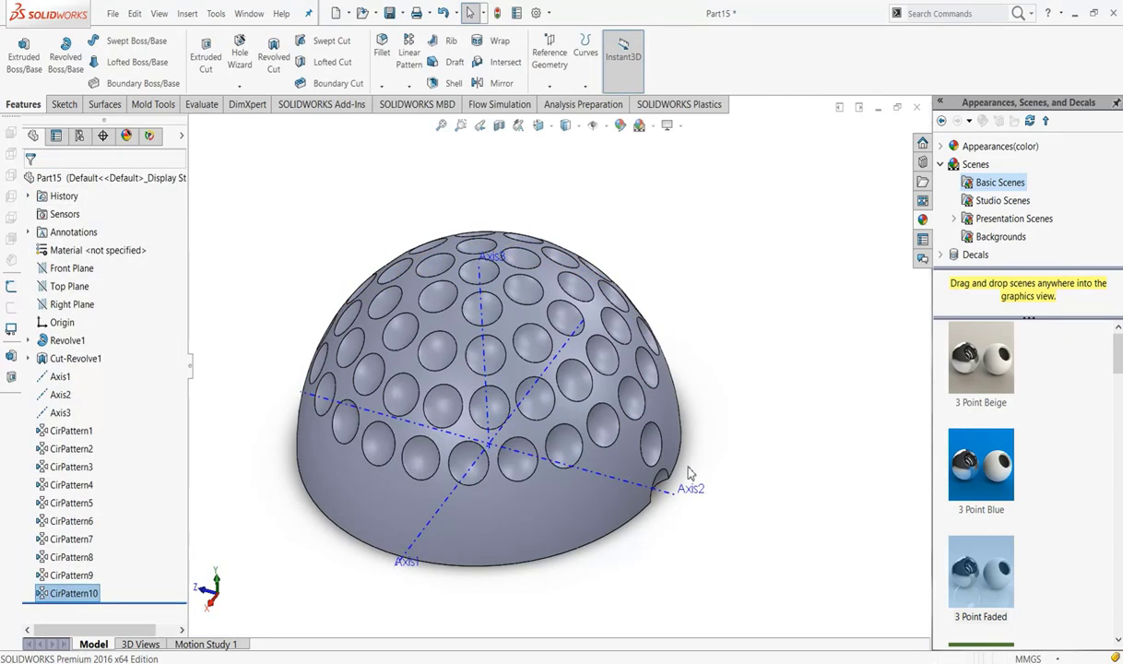
Step: Create CirPattern11 repeating CirPattern5 24 times over 360° around Axis3
{"action": "left_click", "coordinate": [408, 86]}
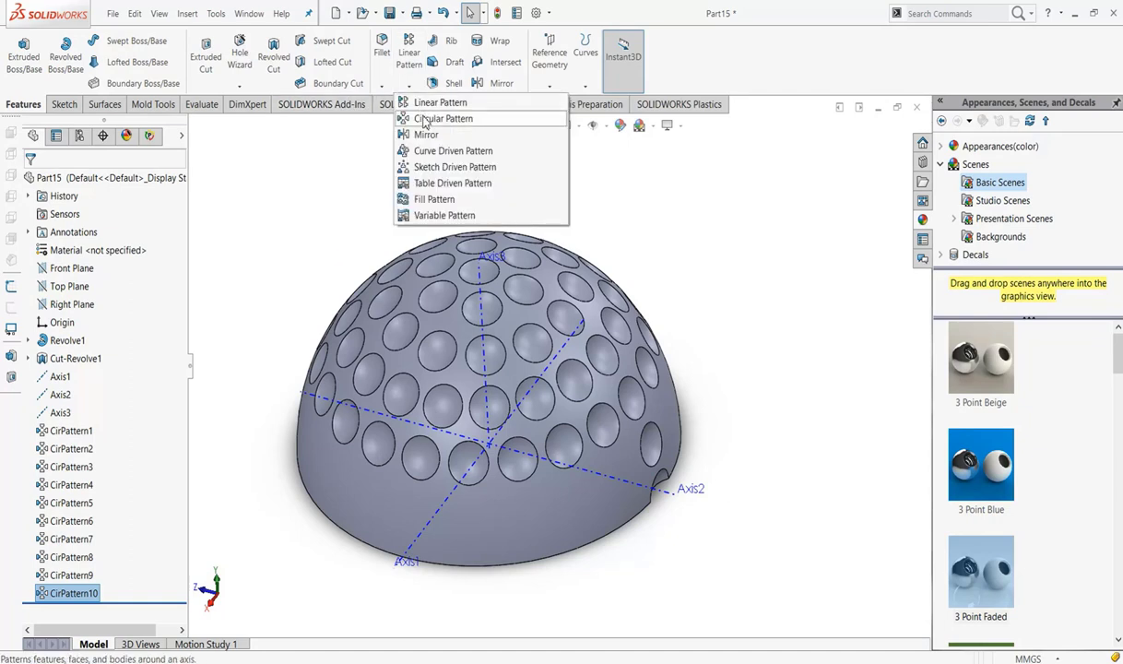
{"action": "left_click", "coordinate": [433, 116]}
{"action": "left_click", "coordinate": [65, 230]}
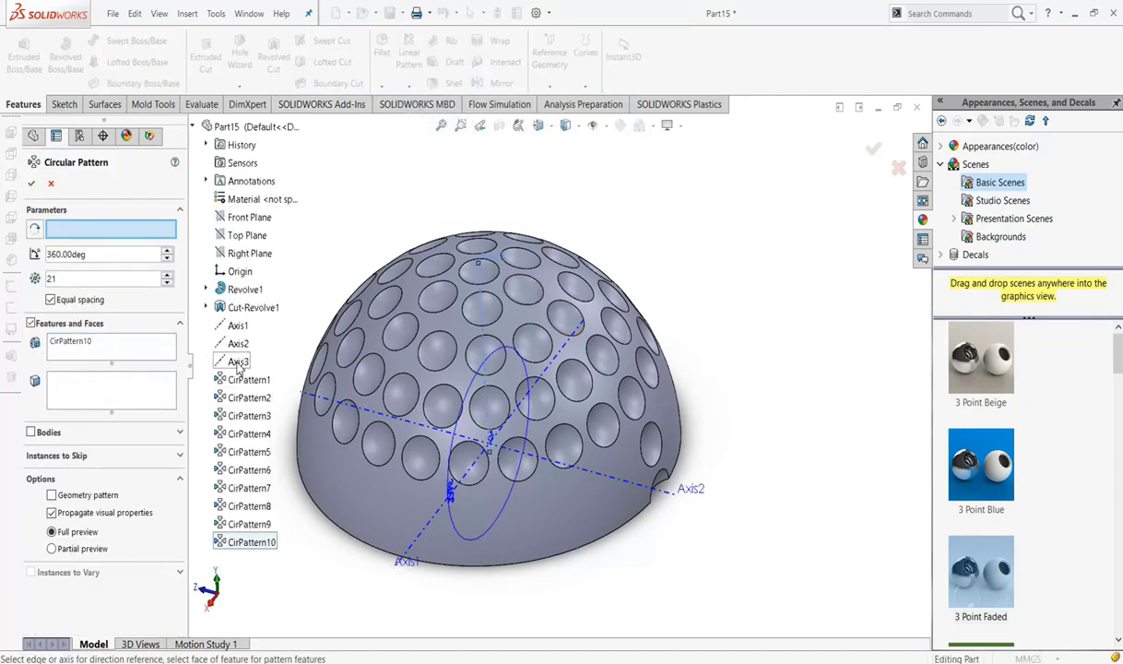
{"action": "right_click", "coordinate": [85, 347]}
{"action": "left_click", "coordinate": [103, 354]}
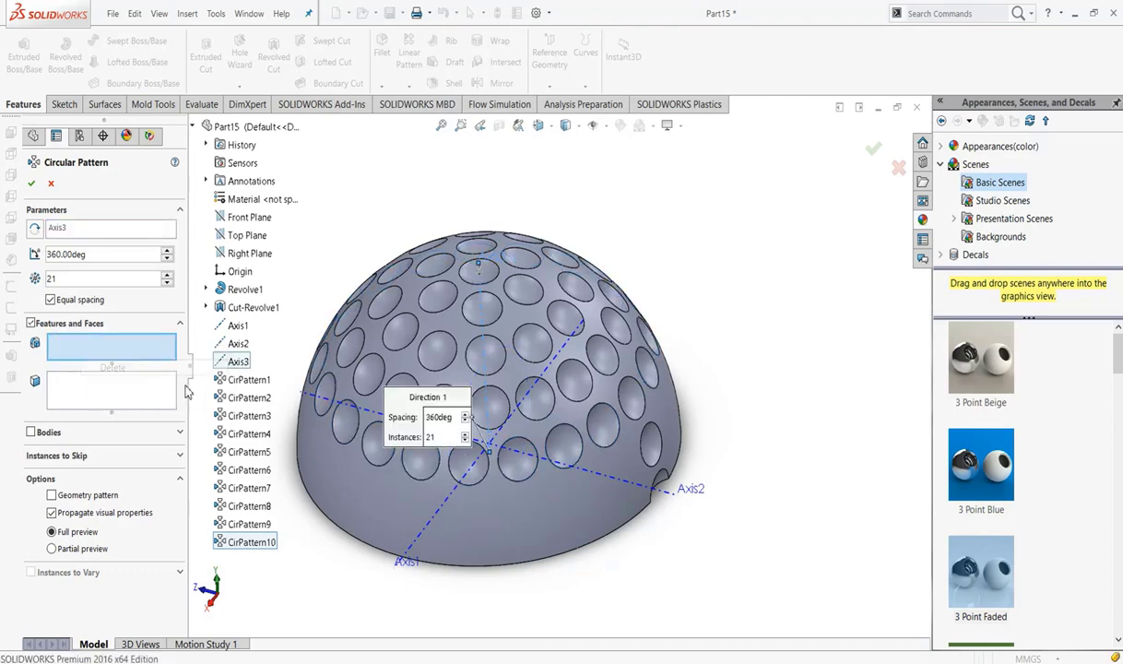
{"action": "left_click", "coordinate": [245, 439]}
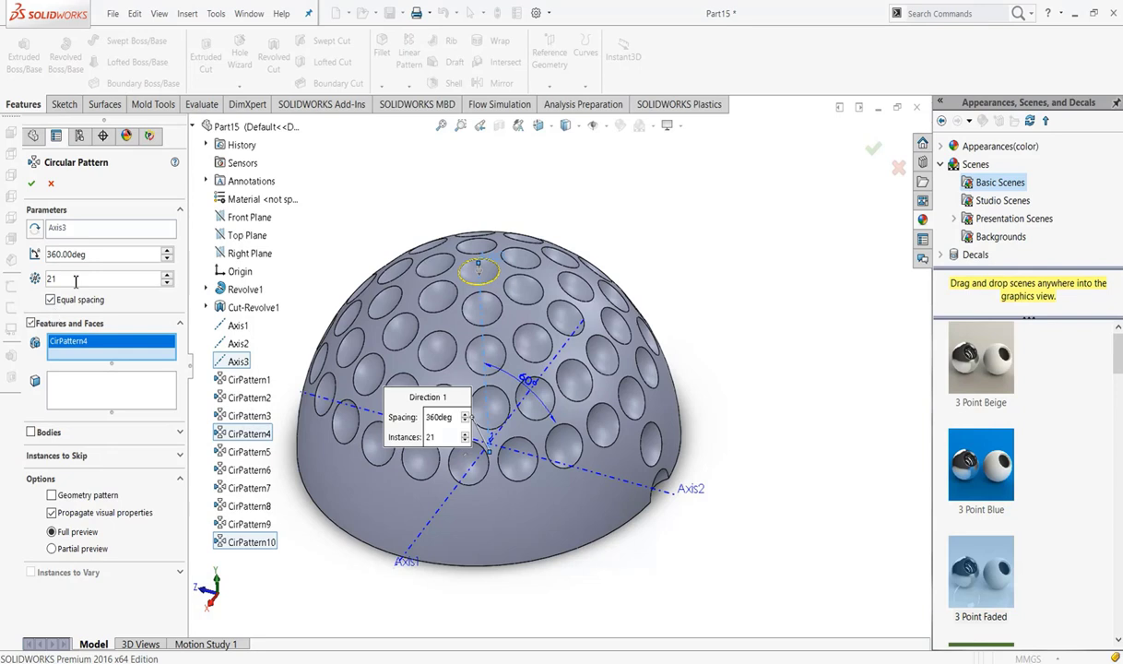
{"action": "key", "text": "BackSpace"}
{"action": "type", "text": "4"}
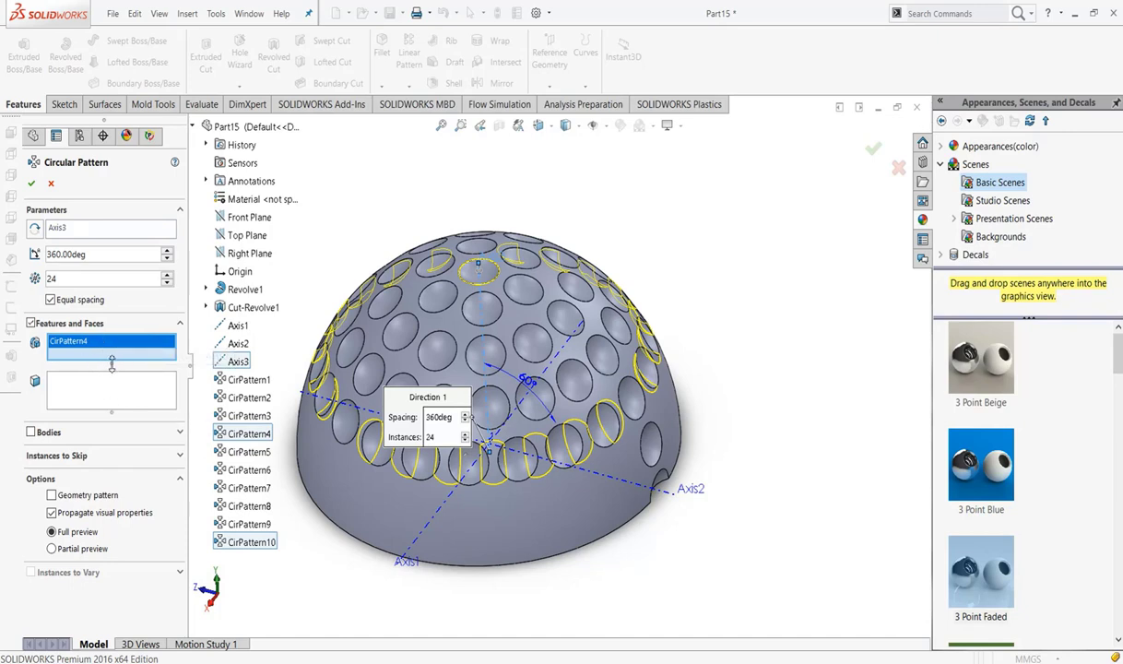
{"action": "right_click", "coordinate": [85, 347]}
{"action": "left_click", "coordinate": [106, 353]}
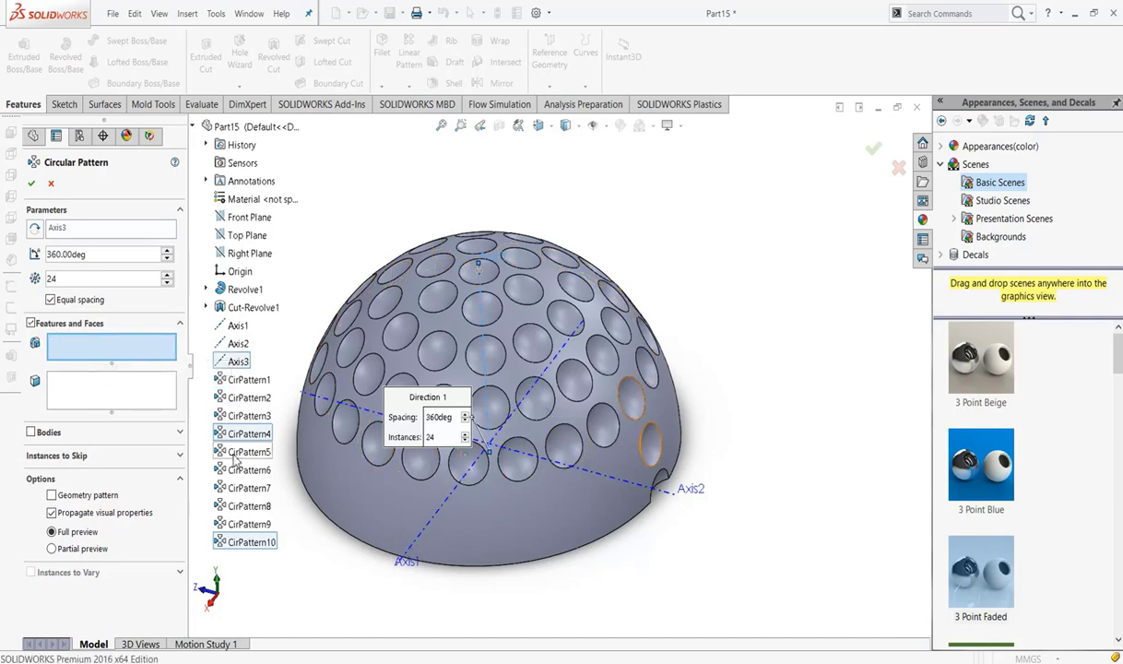
{"action": "left_click", "coordinate": [245, 453]}
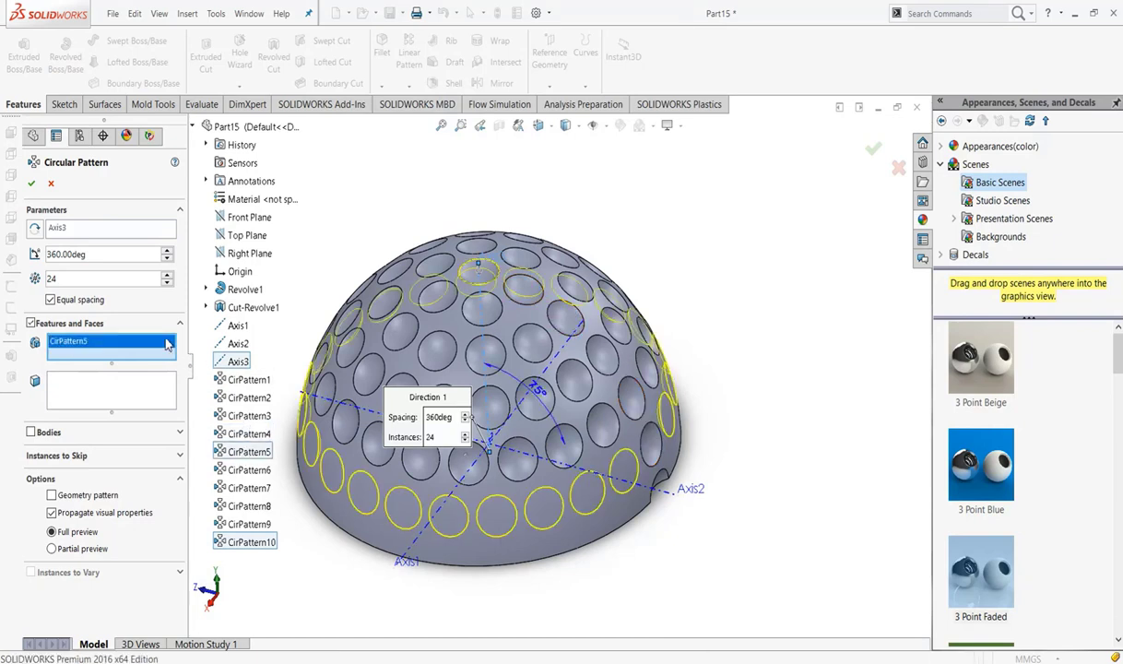
{"action": "left_click", "coordinate": [31, 186]}
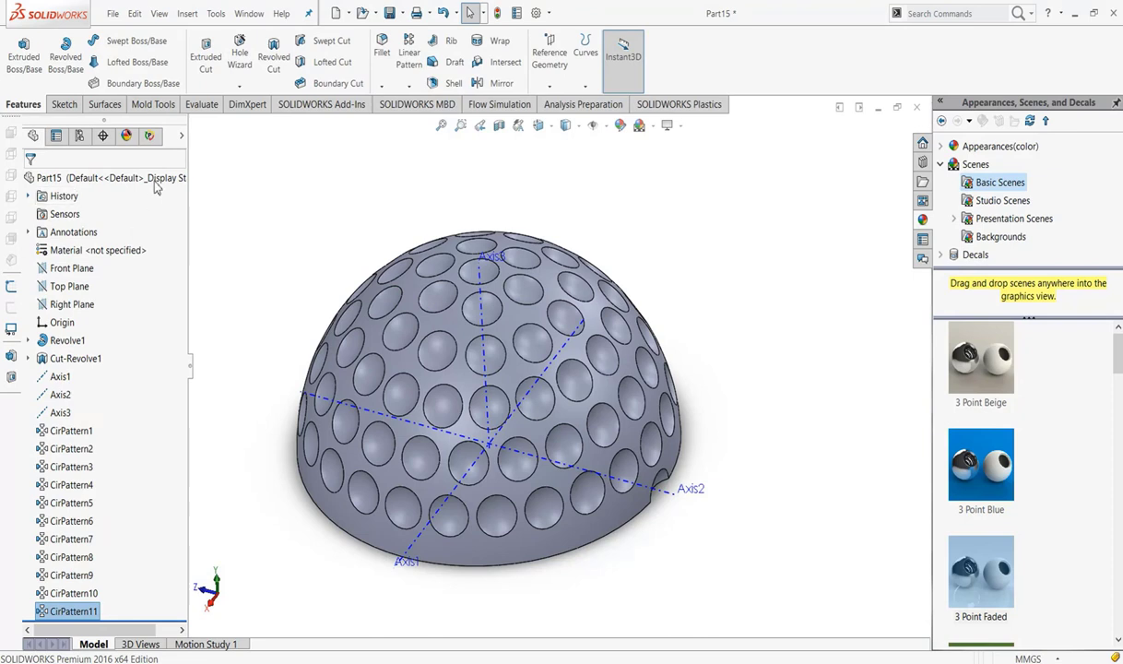
Step: Circular-pattern CirPattern6 27 times around Axis3 to ring the dome's base with dimples
{"action": "left_click", "coordinate": [409, 84]}
{"action": "left_click", "coordinate": [412, 118]}
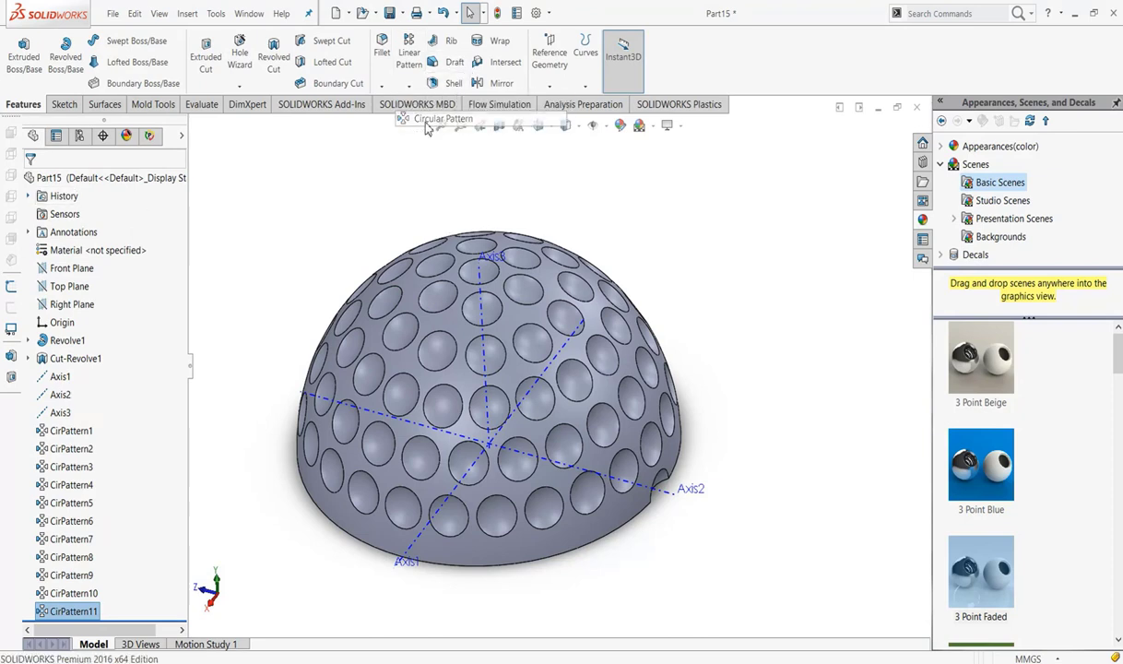
{"action": "left_click", "coordinate": [238, 361]}
{"action": "right_click", "coordinate": [152, 343]}
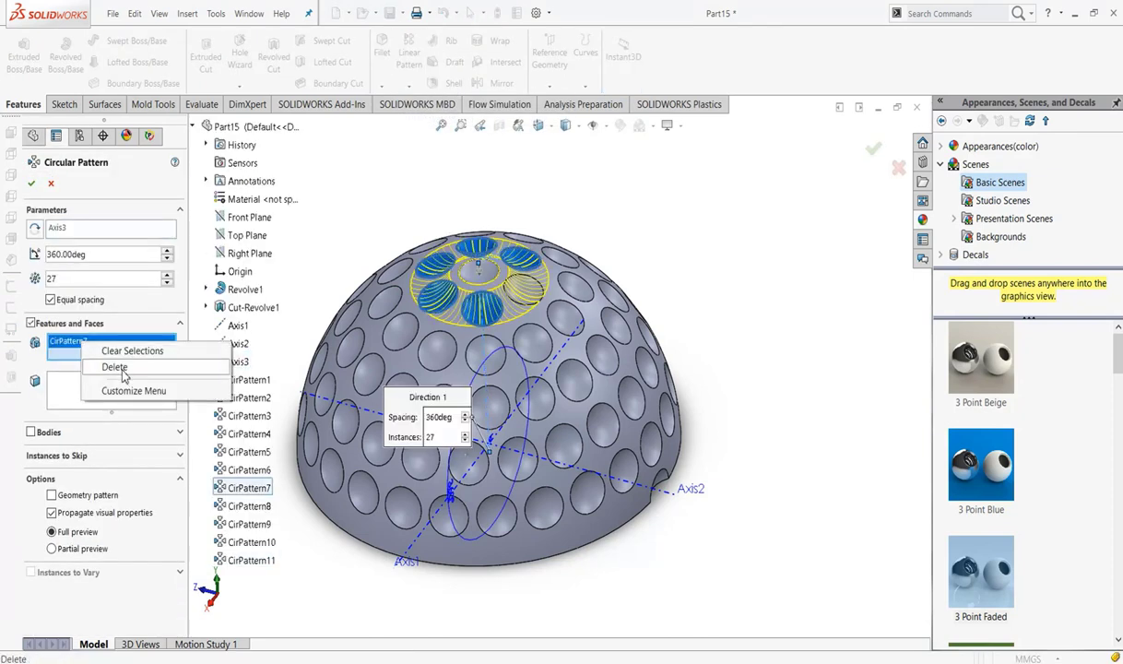
{"action": "left_click", "coordinate": [114, 366]}
{"action": "left_click", "coordinate": [251, 470]}
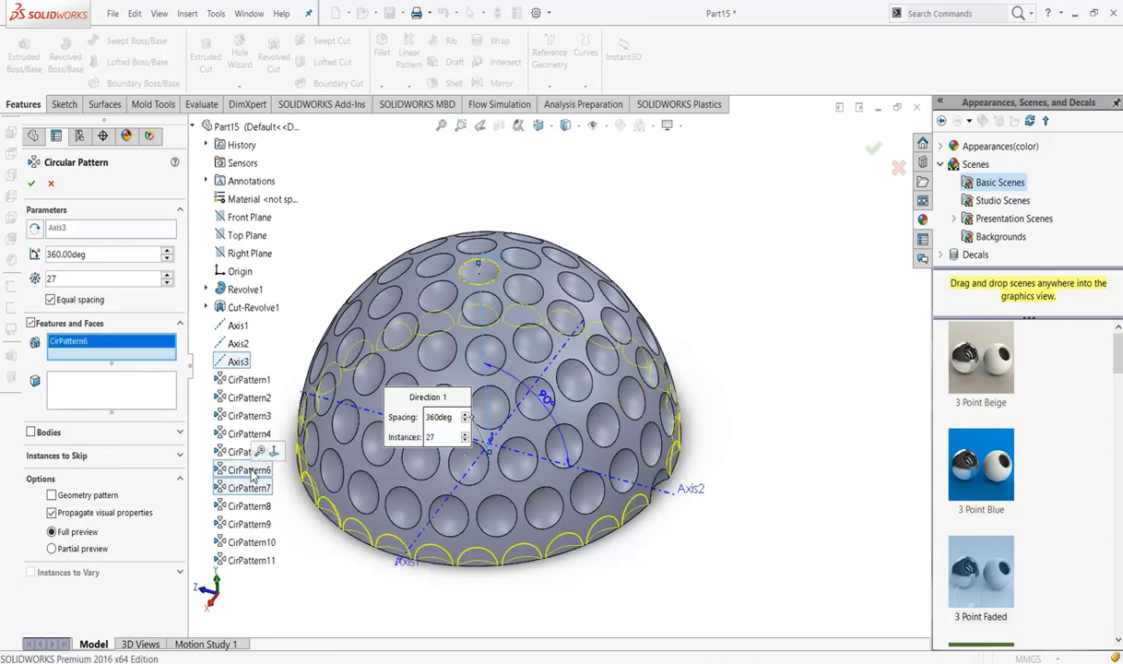
{"action": "left_click", "coordinate": [30, 188]}
Step: Hide the reference axes Axis1, Axis2 and Axis3, then view the dome's underside
{"action": "scroll", "coordinate": [556, 369], "scroll_direction": "up", "scroll_amount": 4}
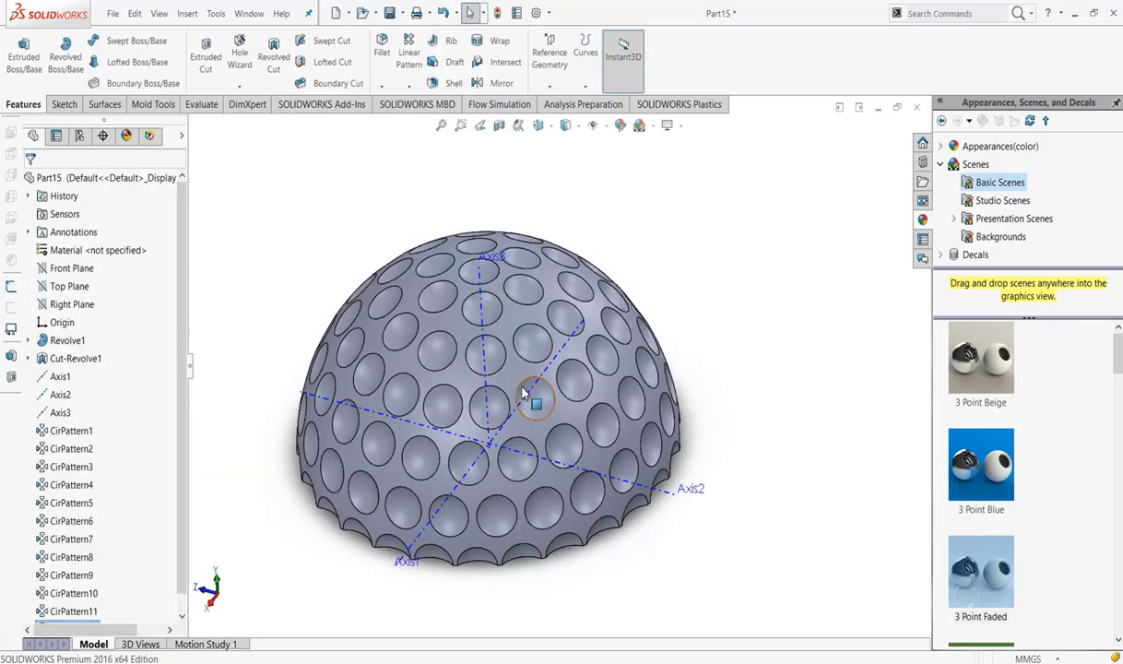
{"action": "middle_click_drag", "start_coordinate": [656, 420], "coordinate": [691, 355]}
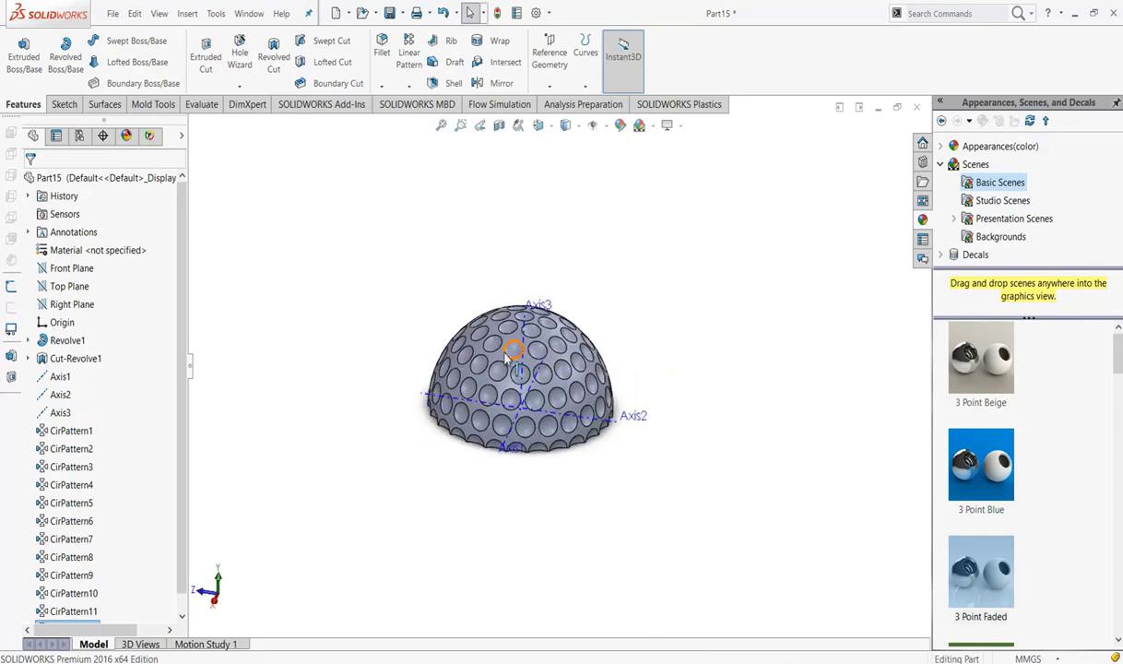
{"action": "scroll", "coordinate": [530, 401], "scroll_direction": "down", "scroll_amount": 4}
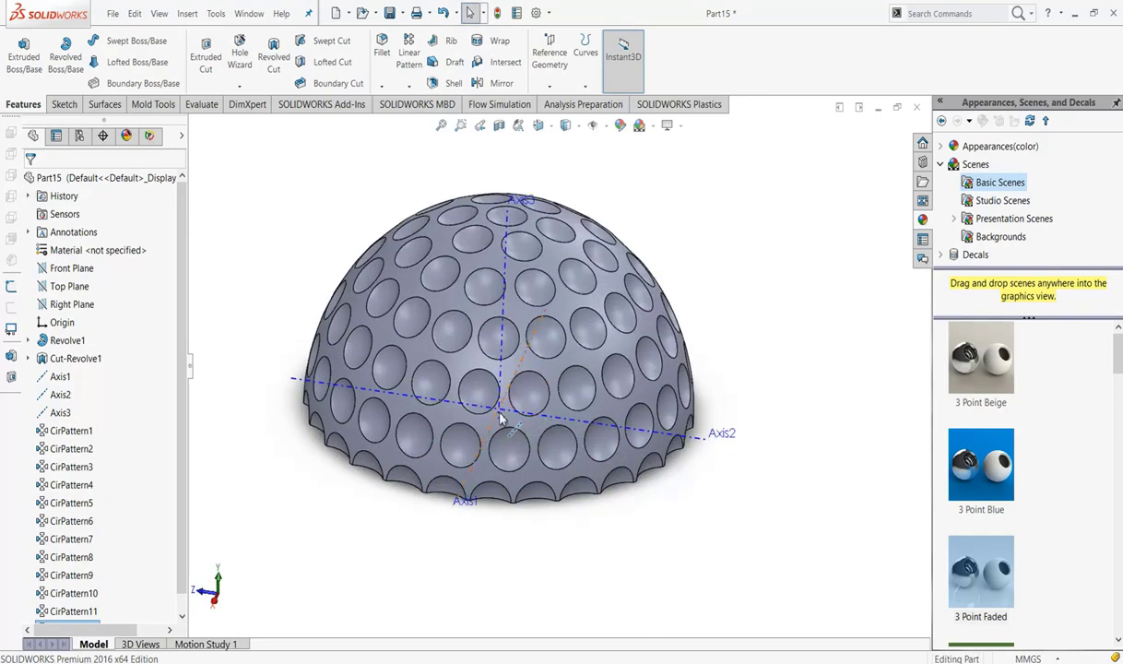
{"action": "right_click", "coordinate": [499, 420]}
{"action": "left_click", "coordinate": [500, 380]}
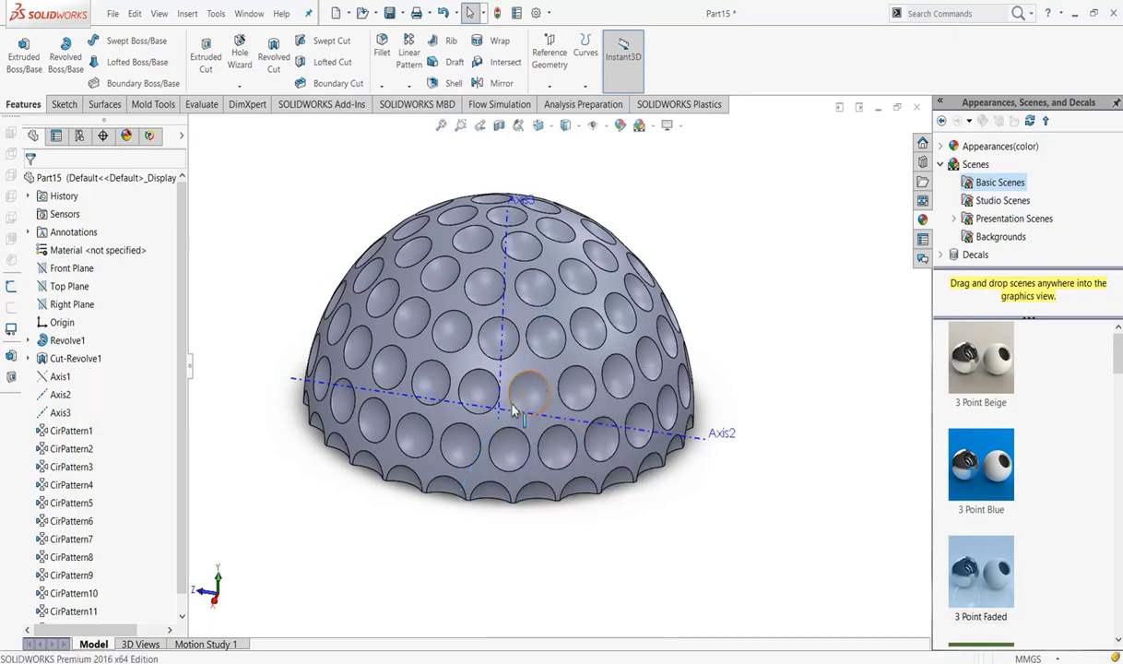
{"action": "right_click", "coordinate": [501, 412]}
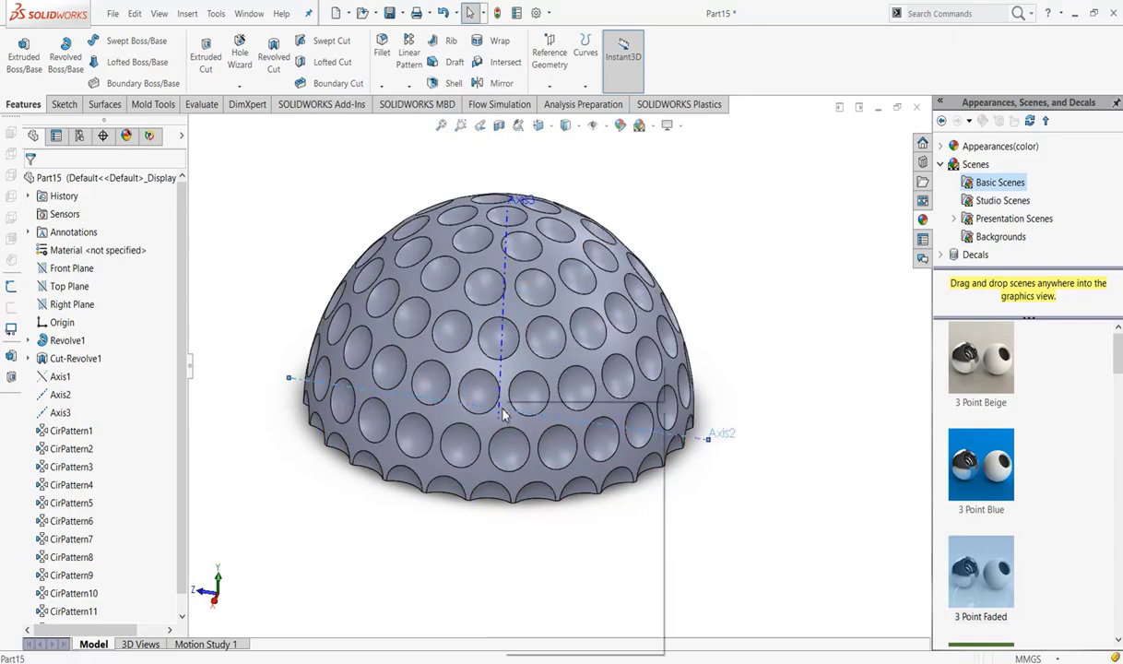
{"action": "left_click", "coordinate": [501, 380]}
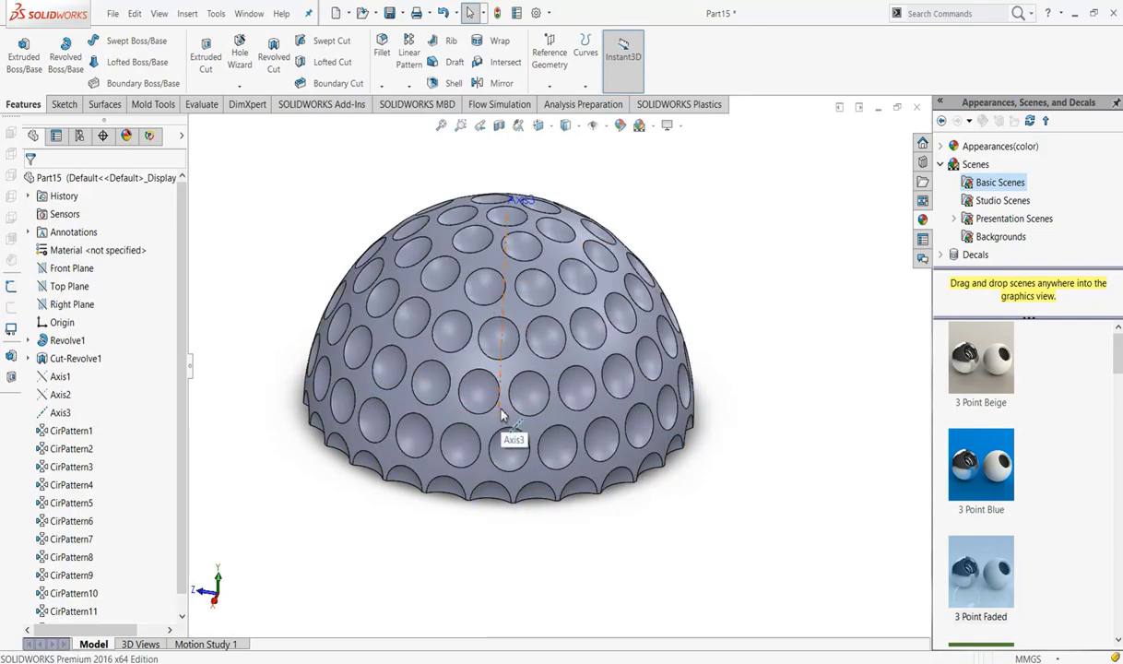
{"action": "right_click", "coordinate": [500, 414]}
{"action": "left_click", "coordinate": [522, 390]}
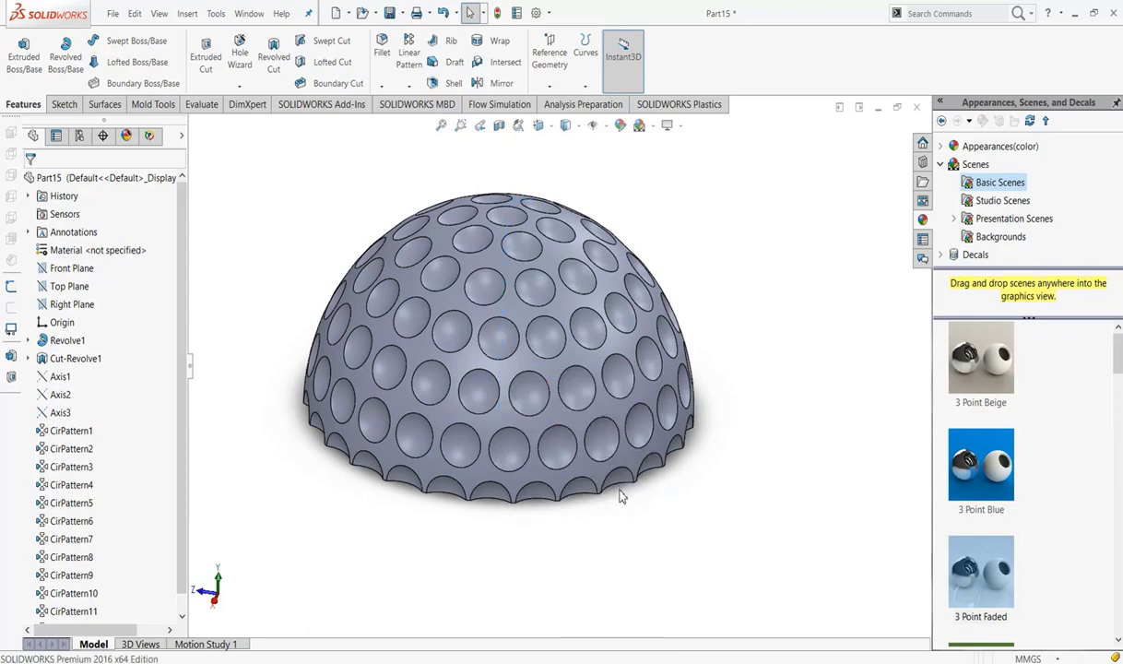
{"action": "middle_click_drag", "start_coordinate": [622, 490], "coordinate": [481, 193]}
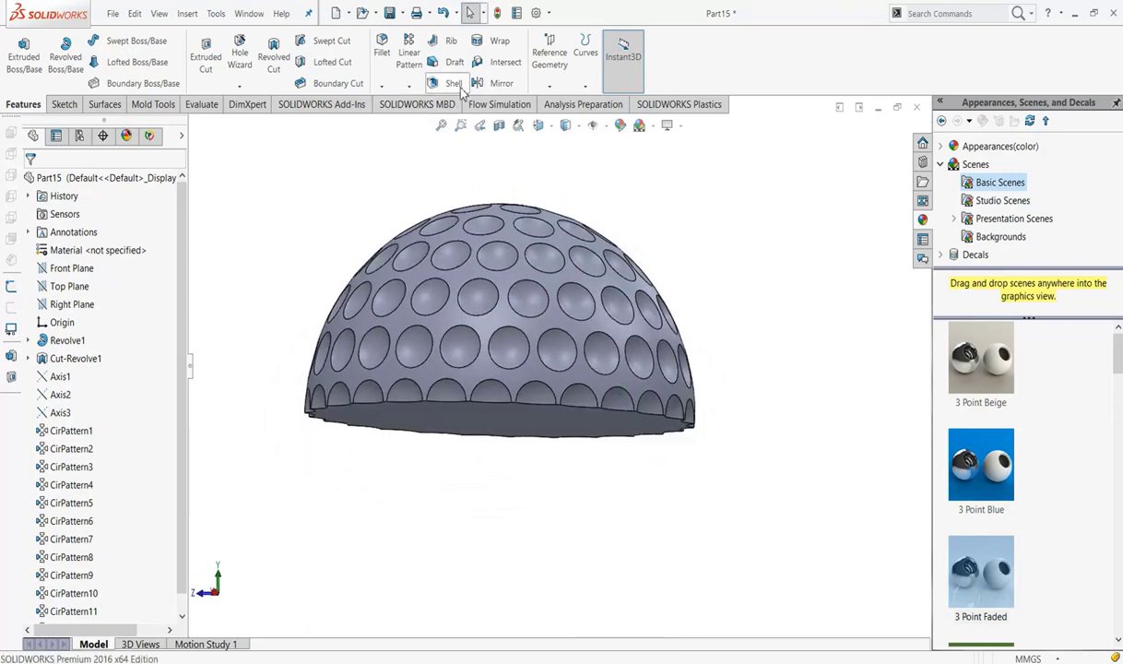
Step: Mirror the dimpled dome body across its flat base face
{"action": "left_click", "coordinate": [496, 83]}
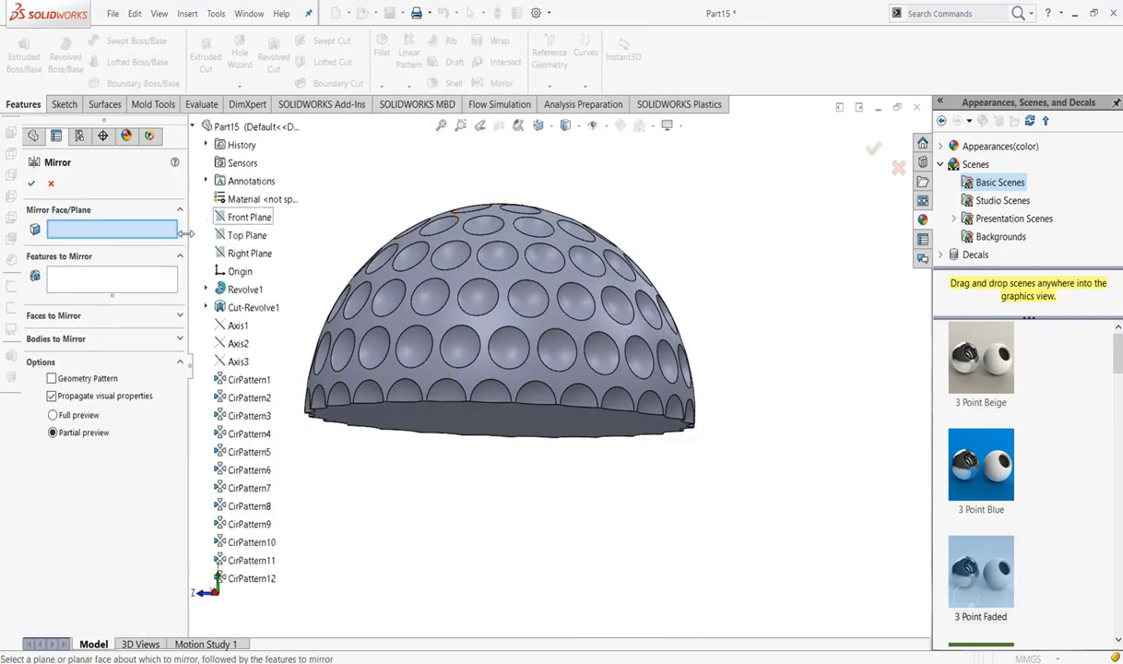
{"action": "left_click", "coordinate": [92, 339]}
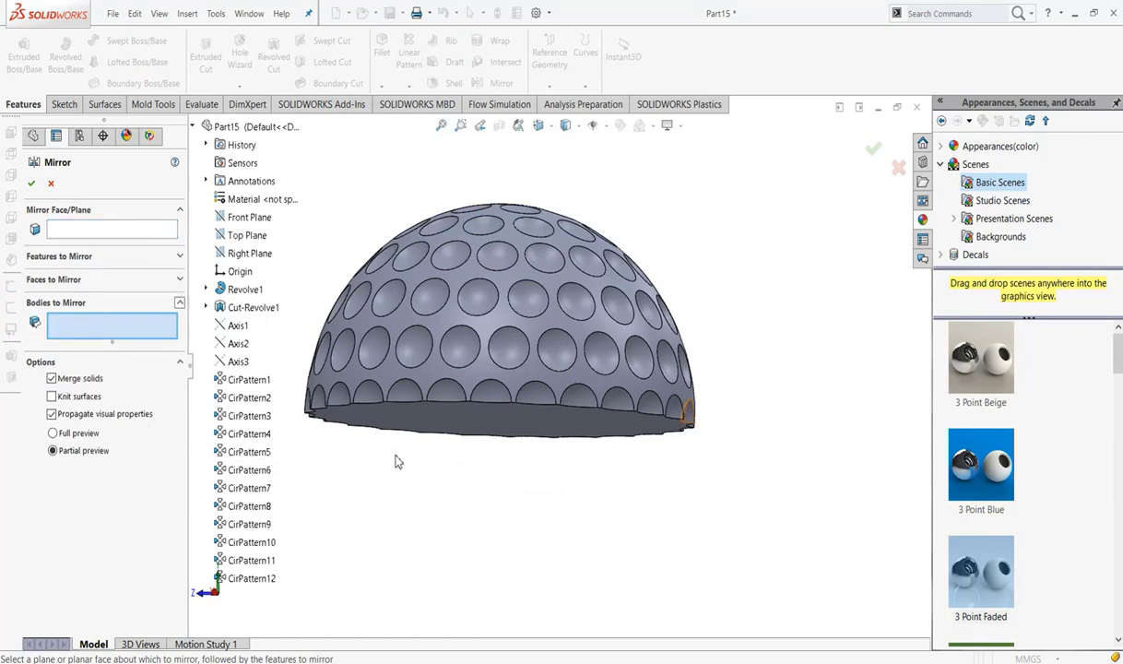
{"action": "left_click", "coordinate": [419, 434]}
{"action": "mouse_move", "coordinate": [521, 517]}
{"action": "middle_mouse_down"}
{"action": "mouse_move", "coordinate": [494, 565]}
{"action": "mouse_move", "coordinate": [503, 572]}
{"action": "middle_mouse_up"}
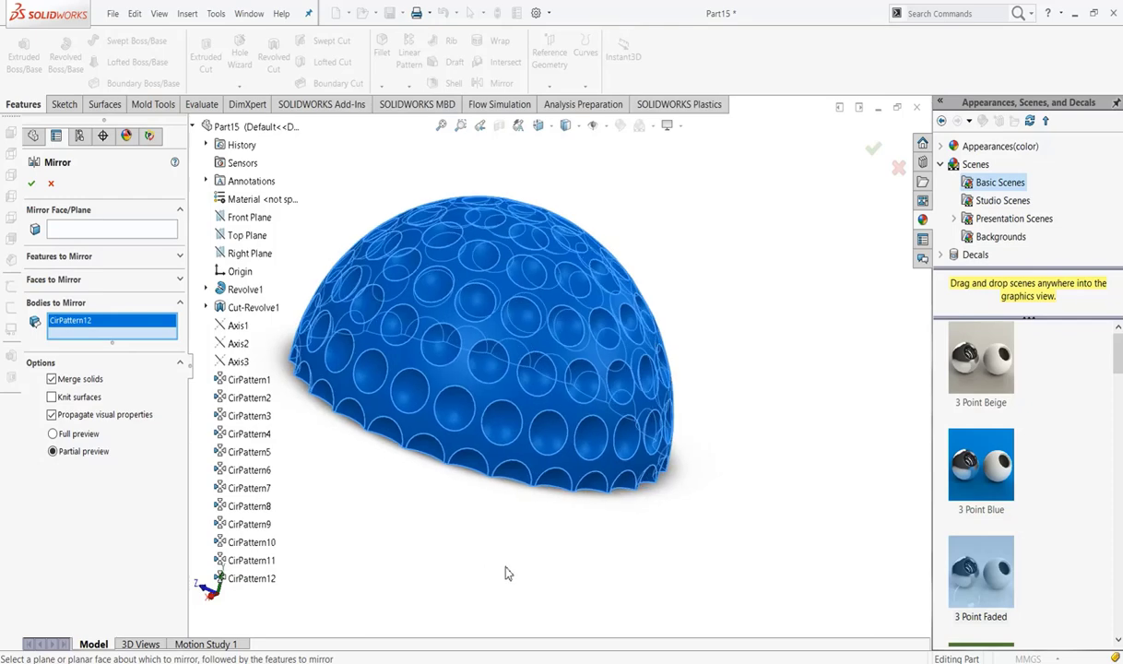
{"action": "left_click", "coordinate": [131, 233]}
{"action": "mouse_move", "coordinate": [509, 486]}
{"action": "middle_mouse_down"}
{"action": "mouse_move", "coordinate": [502, 415]}
{"action": "mouse_move", "coordinate": [514, 357]}
{"action": "mouse_move", "coordinate": [710, 400]}
{"action": "mouse_move", "coordinate": [590, 334]}
{"action": "middle_mouse_up"}
{"action": "left_click", "coordinate": [513, 358]}
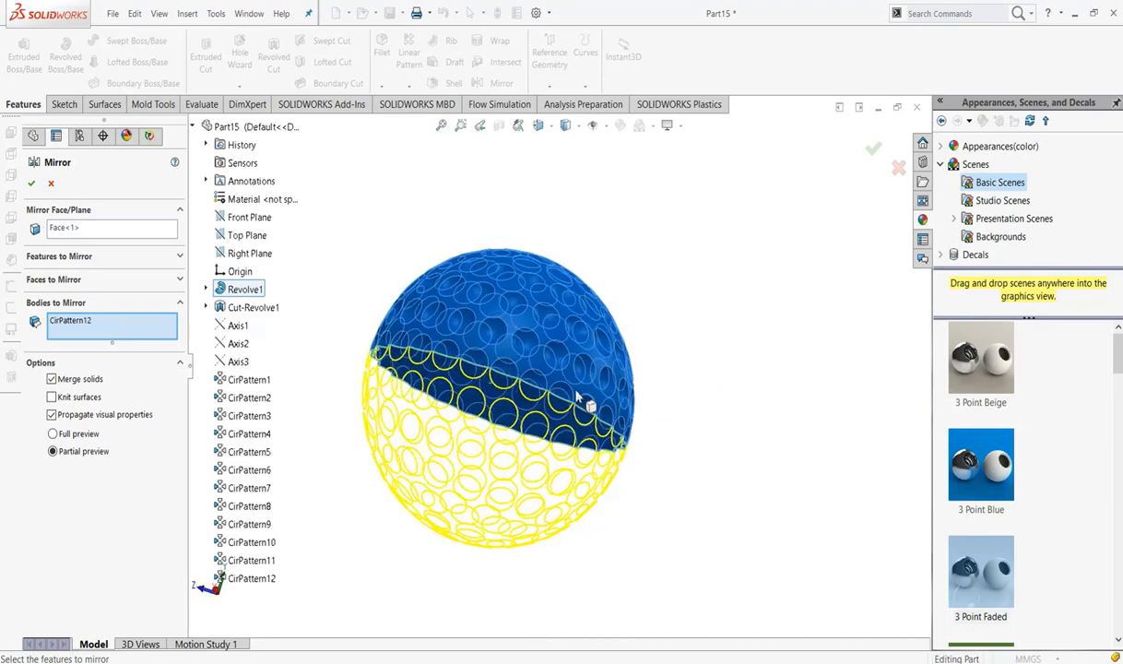
{"action": "left_click", "coordinate": [31, 183]}
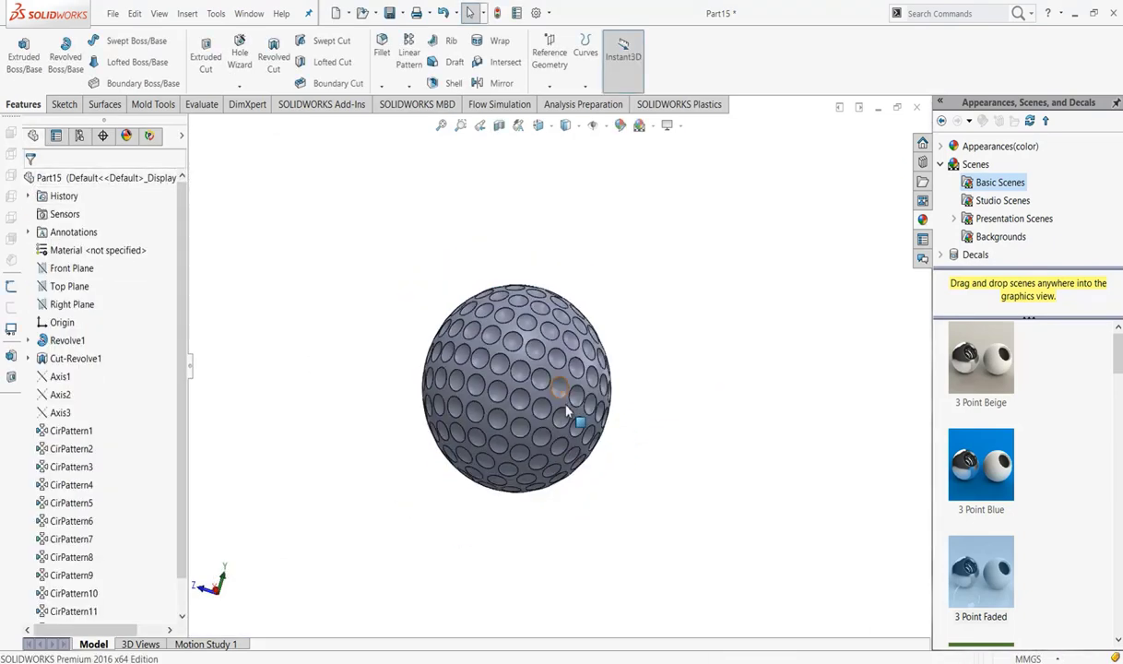
Step: Turn on perspective view and reframe the golf ball
{"action": "mouse_move", "coordinate": [524, 445]}
{"action": "middle_mouse_down"}
{"action": "mouse_move", "coordinate": [439, 376]}
{"action": "mouse_move", "coordinate": [572, 426]}
{"action": "mouse_move", "coordinate": [540, 325]}
{"action": "middle_mouse_up"}
{"action": "left_click", "coordinate": [669, 126]}
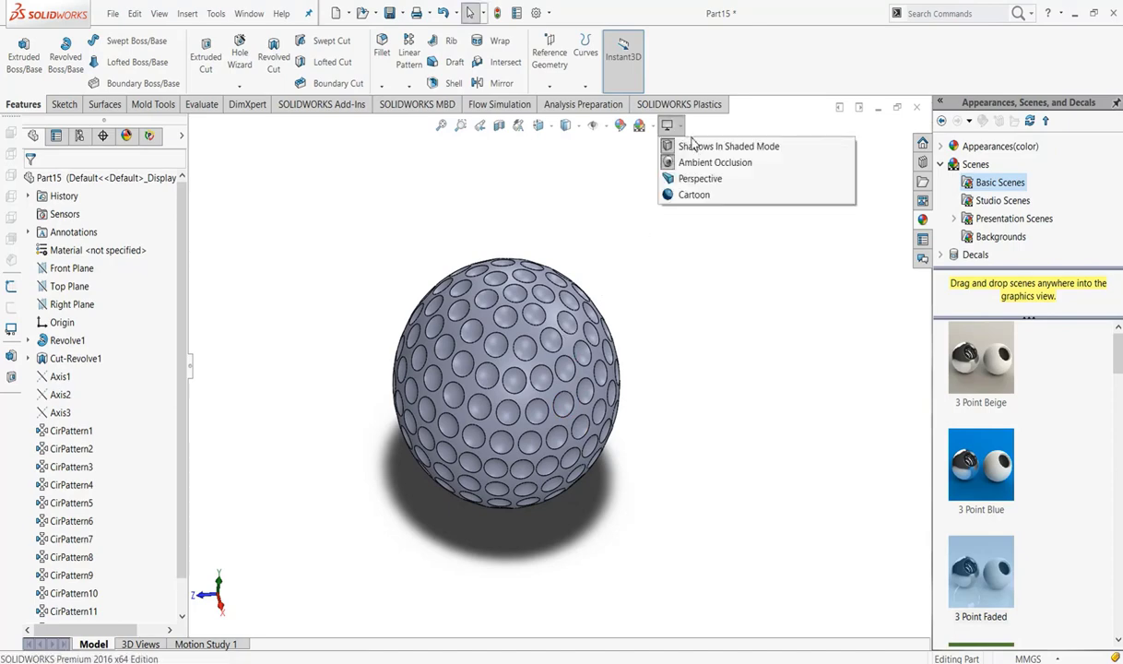
{"action": "left_click", "coordinate": [705, 179]}
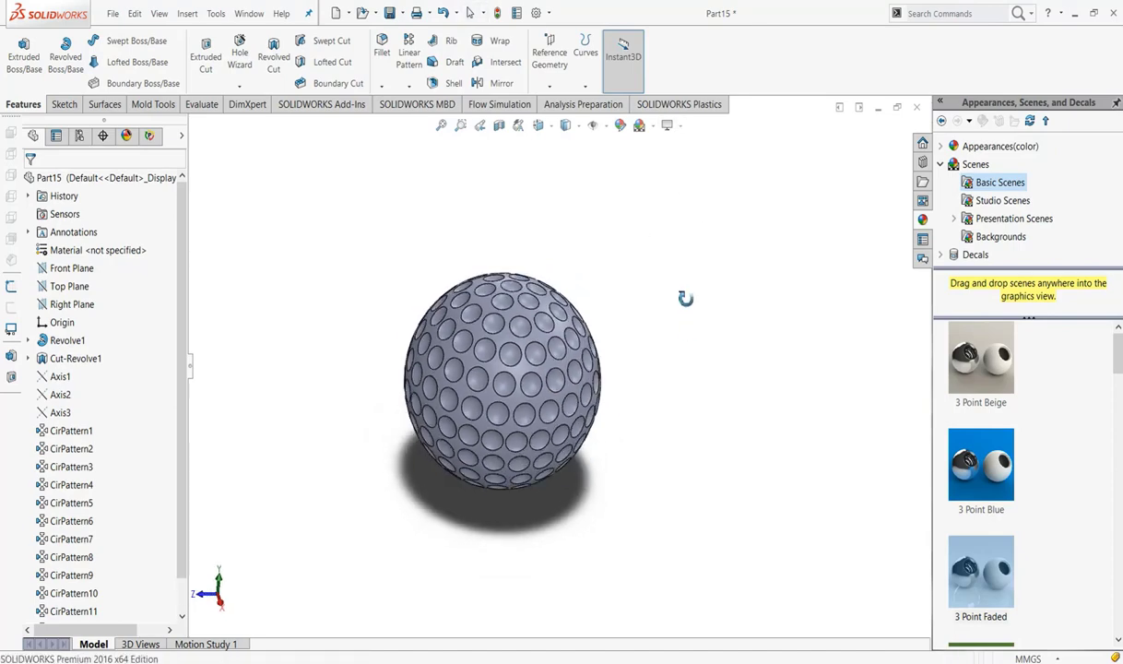
{"action": "scroll", "coordinate": [502, 408], "scroll_direction": "down", "scroll_amount": 3}
{"action": "mouse_move", "coordinate": [502, 405]}
{"action": "middle_mouse_down"}
{"action": "mouse_move", "coordinate": [463, 333]}
{"action": "mouse_move", "coordinate": [488, 313]}
{"action": "middle_mouse_up"}
{"action": "left_click", "coordinate": [381, 85]}
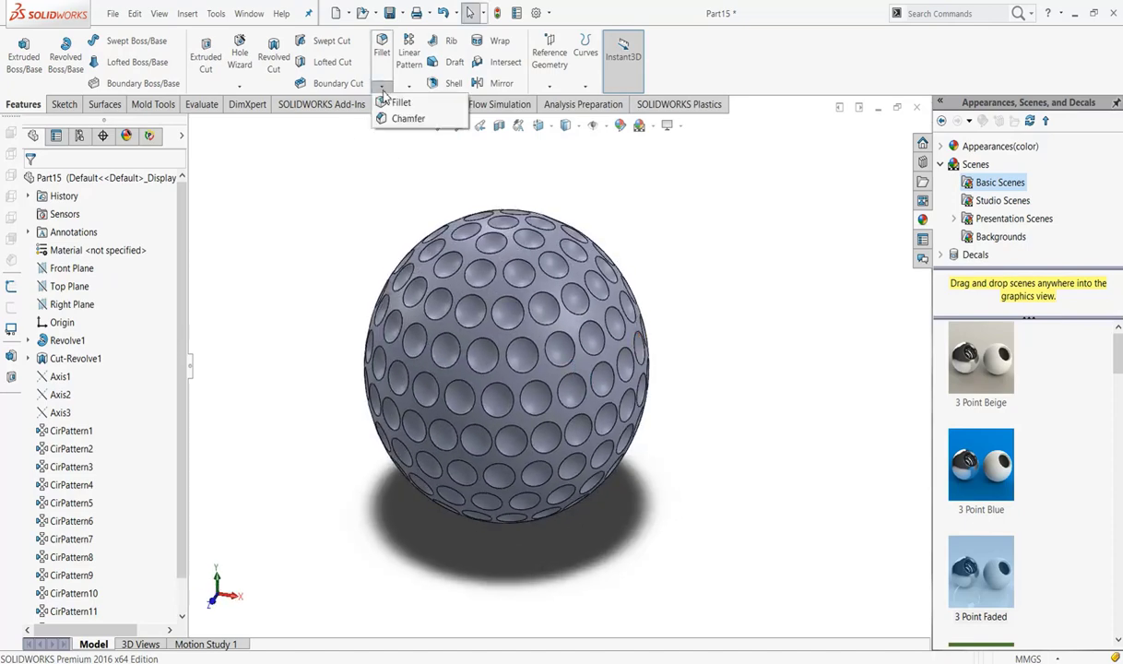
Step: Fillet all dimple edges on the ball's face with a 1 mm radius
{"action": "left_click", "coordinate": [396, 105]}
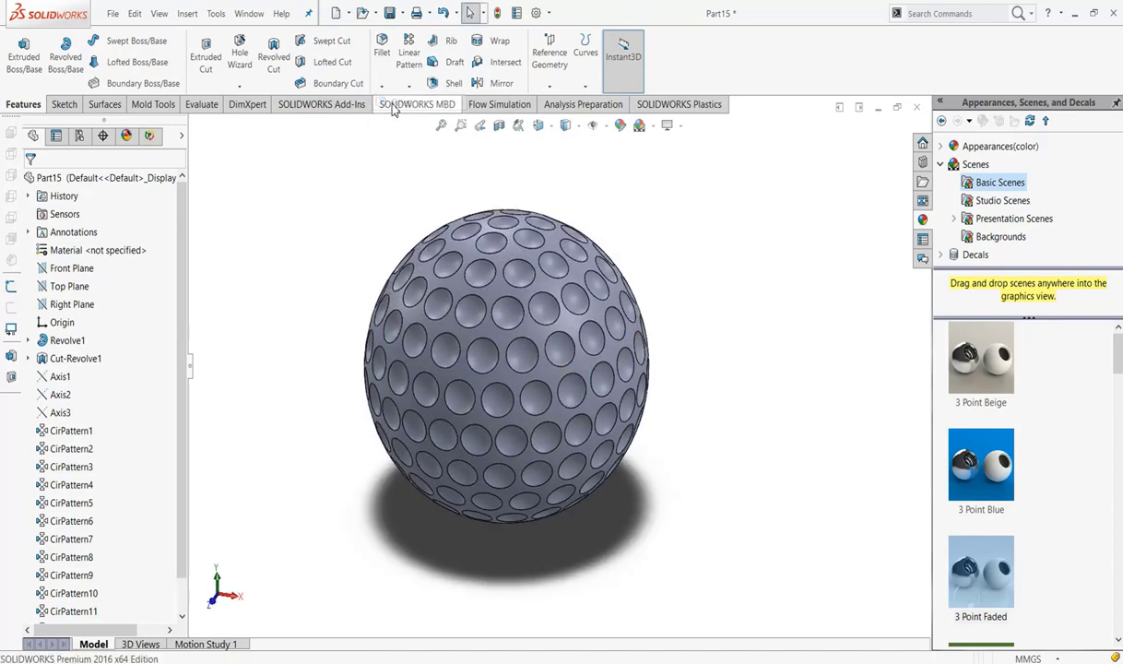
{"action": "left_click", "coordinate": [495, 295]}
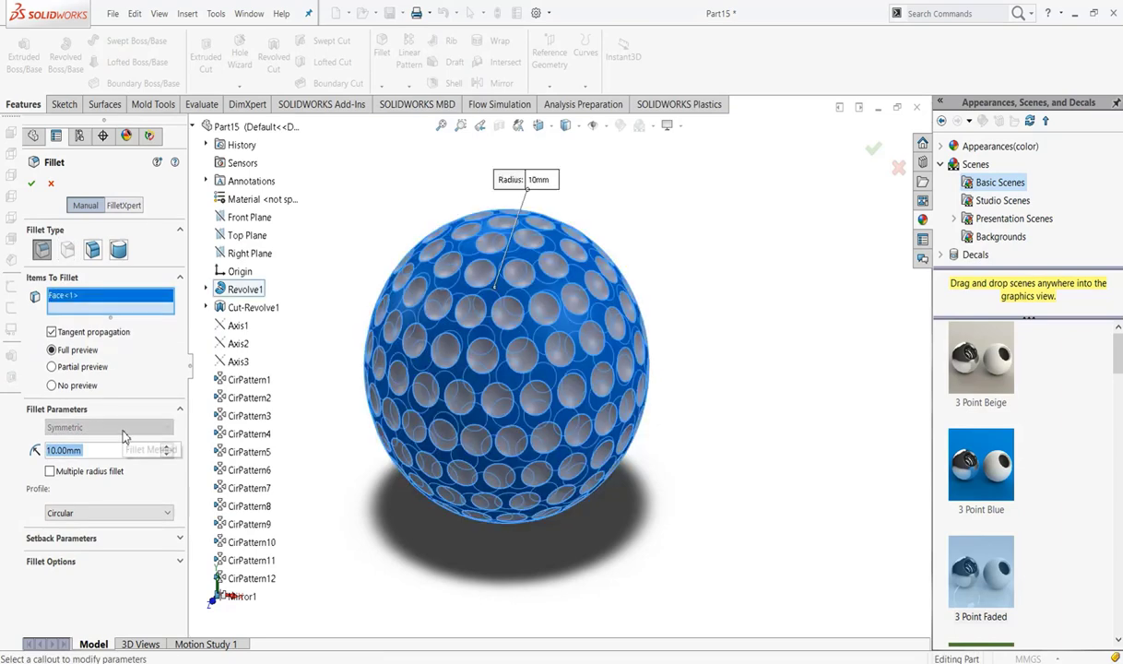
{"action": "type", "text": "1"}
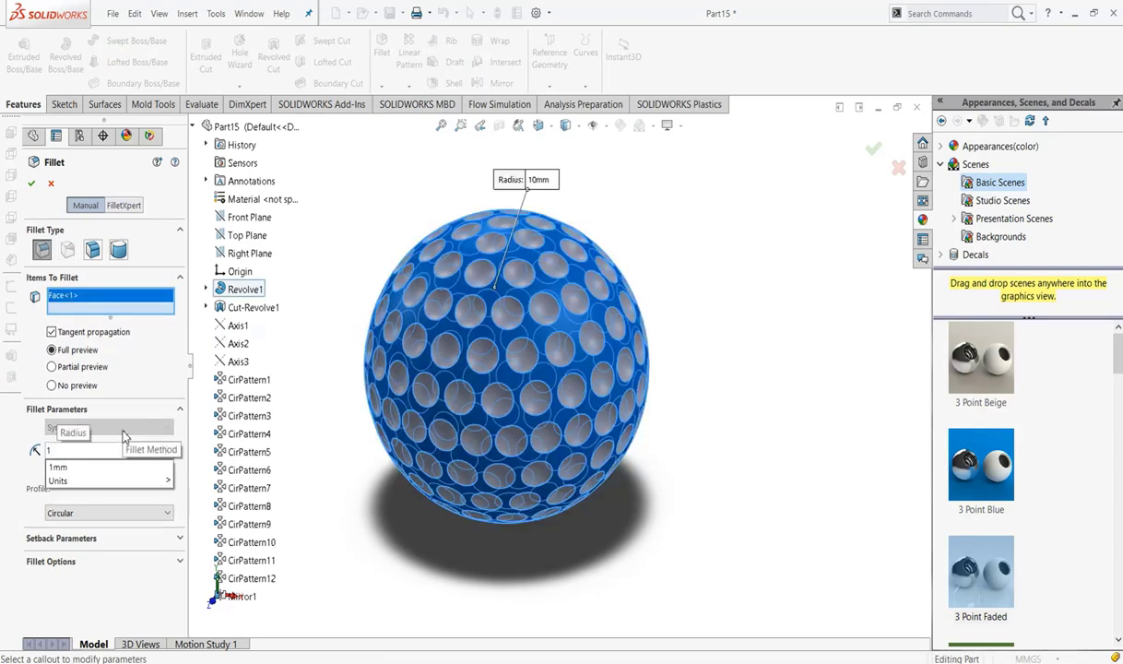
{"action": "key", "text": "Escape"}
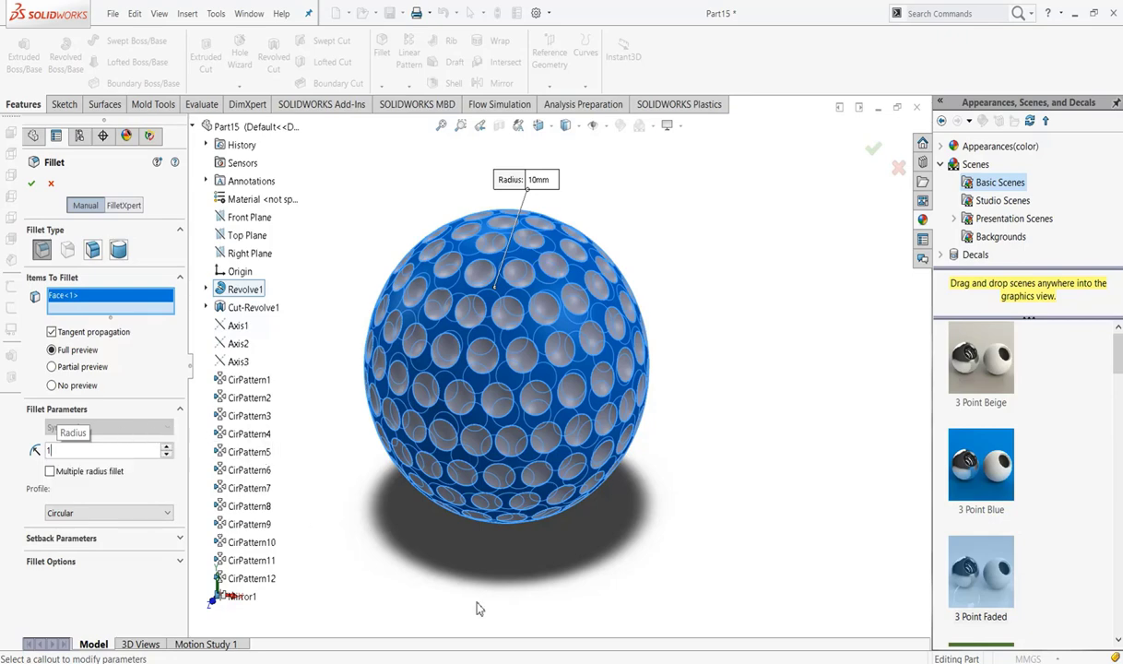
{"action": "key", "text": "Return"}
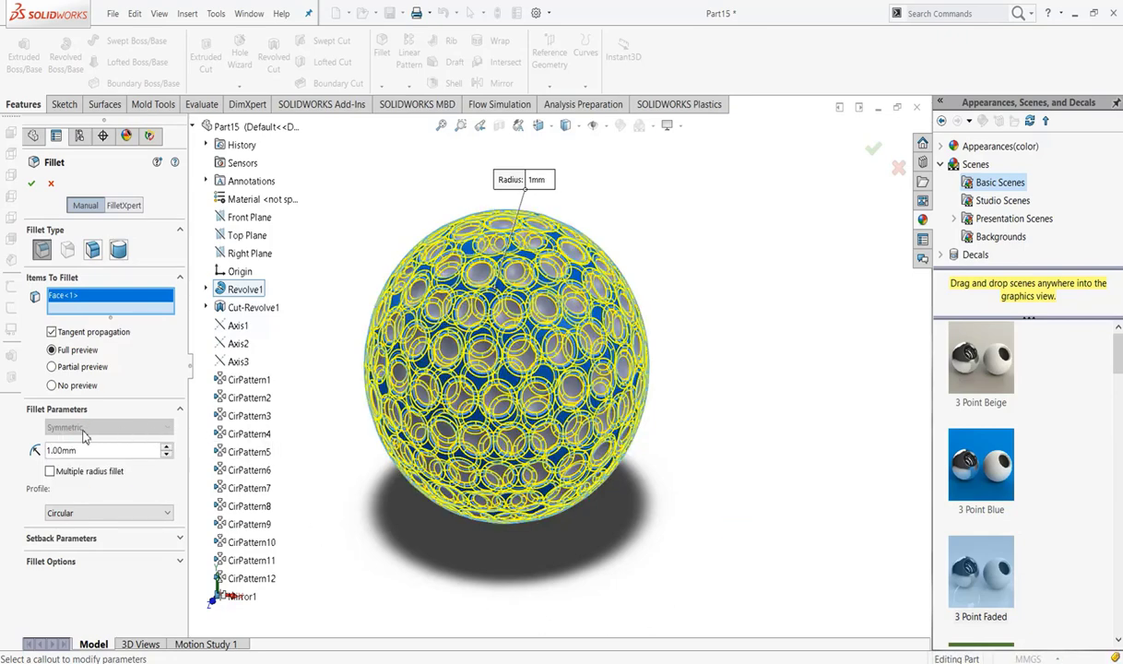
{"action": "middle_click_drag", "start_coordinate": [327, 532], "coordinate": [528, 550]}
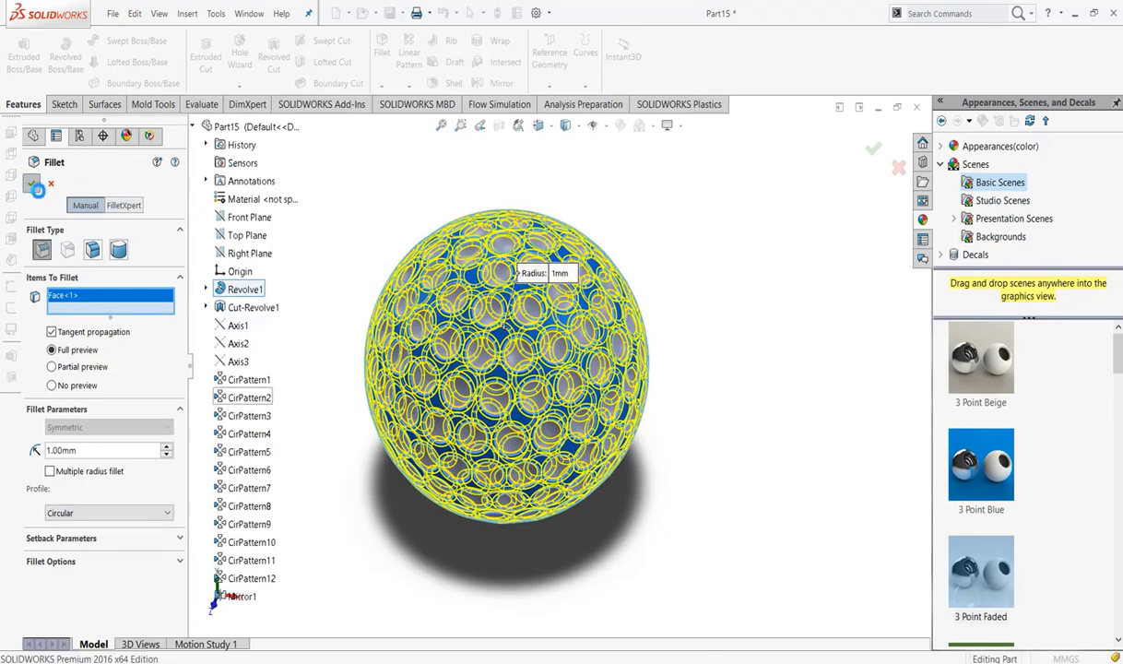
{"action": "left_click", "coordinate": [31, 184]}
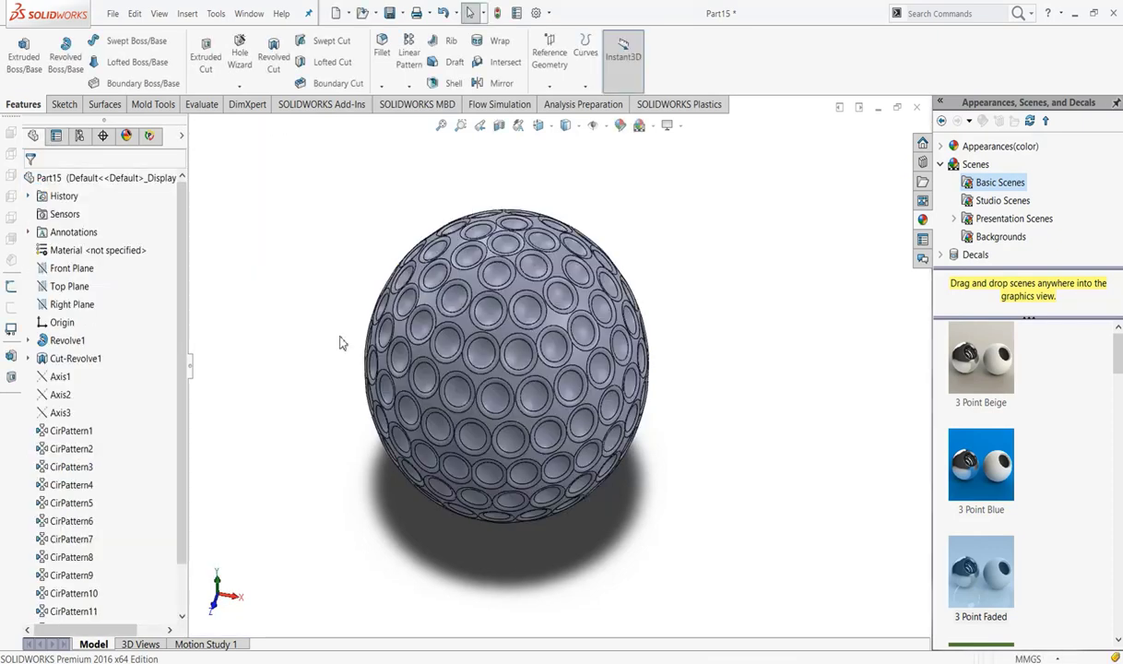
{"action": "mouse_move", "coordinate": [336, 340]}
{"action": "middle_mouse_down"}
{"action": "mouse_move", "coordinate": [572, 381]}
{"action": "mouse_move", "coordinate": [560, 386]}
{"action": "middle_mouse_up"}
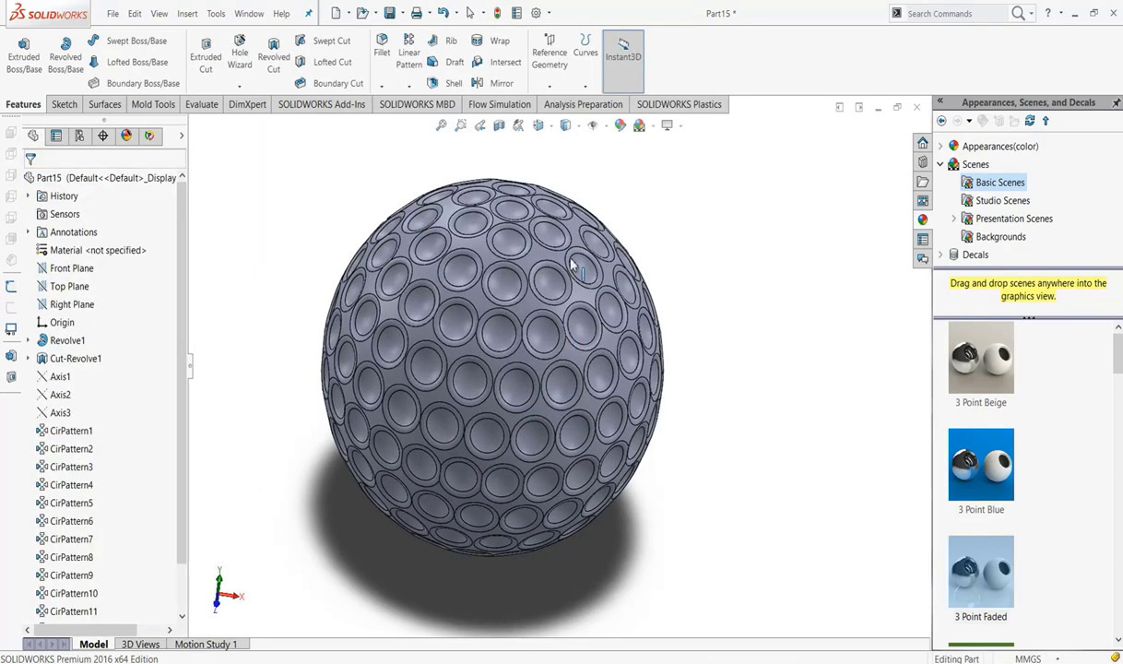
{"action": "left_click", "coordinate": [579, 128]}
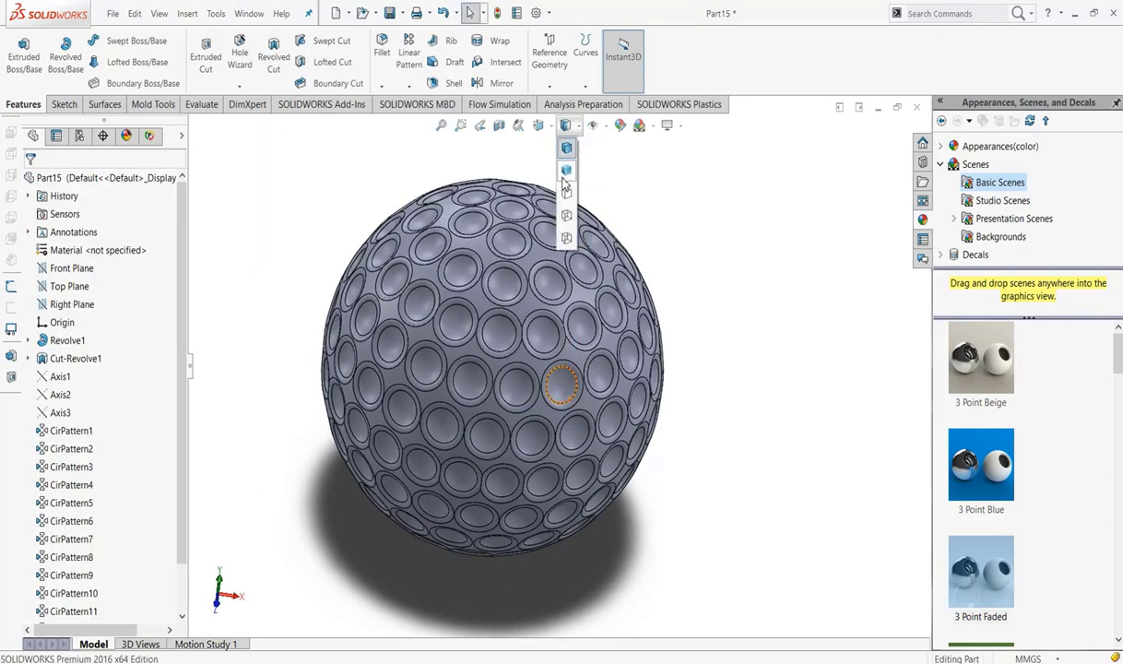